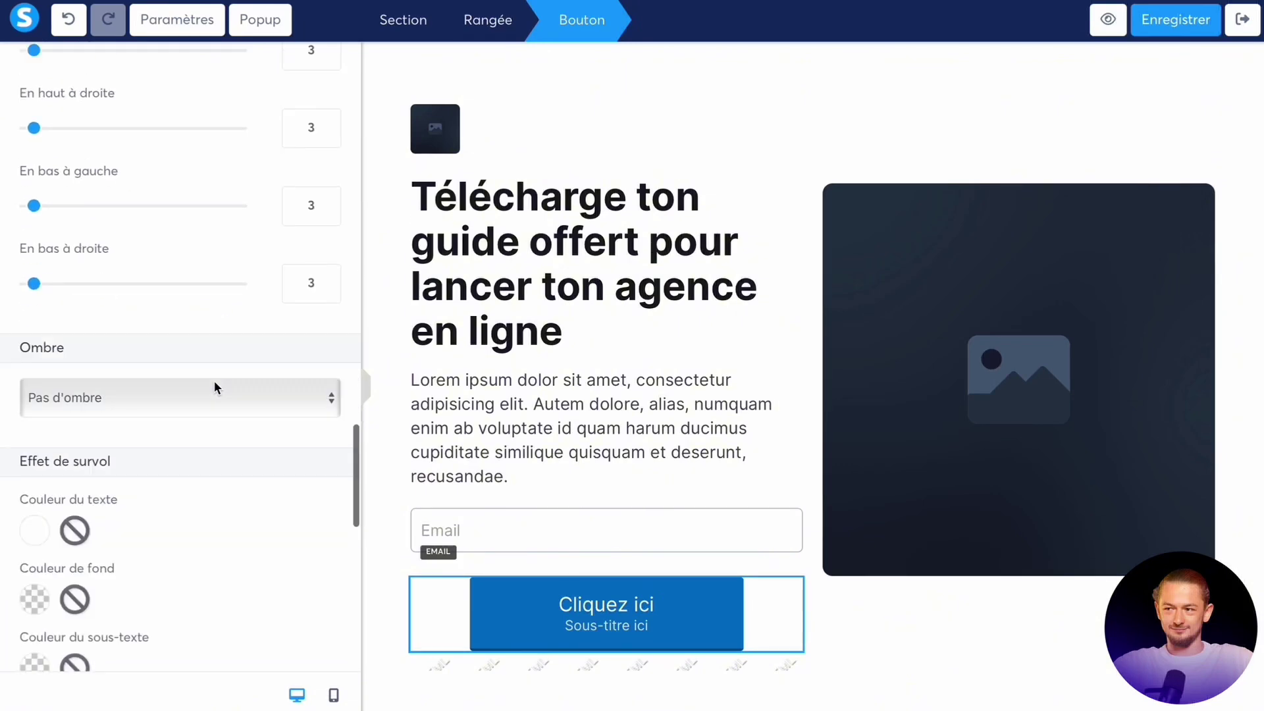
Remove the call-to-action button's border by setting its border style to Aucun
click(148, 304)
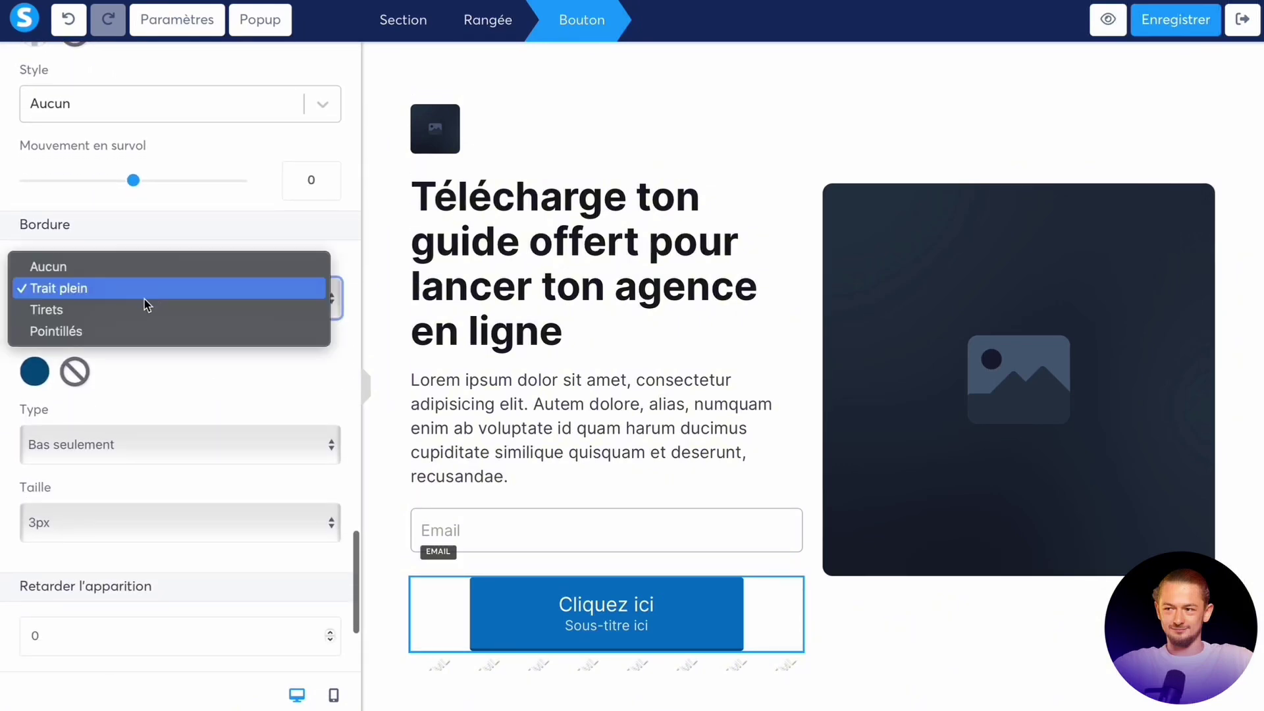
click(110, 269)
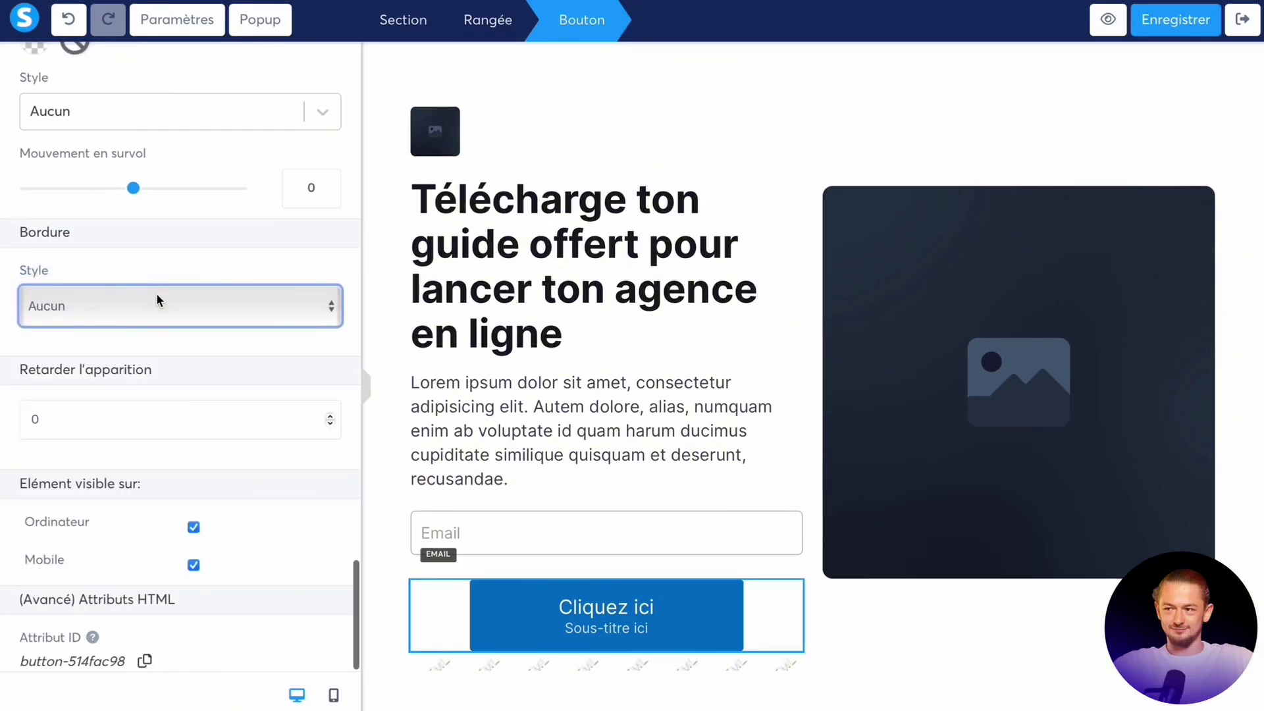
Replace the button text with "Je télécharge mon guide ici"
scroll(157, 297, up, 10)
scroll(157, 295, up, 12)
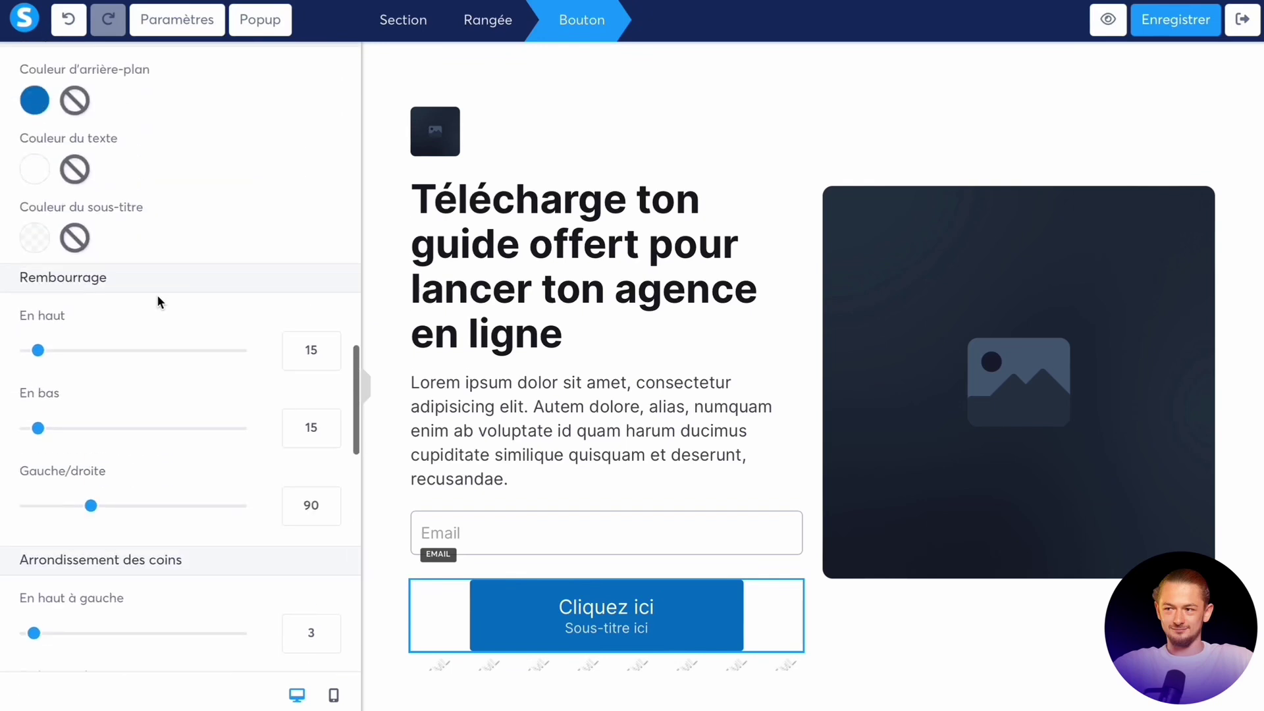
scroll(159, 295, up, 8)
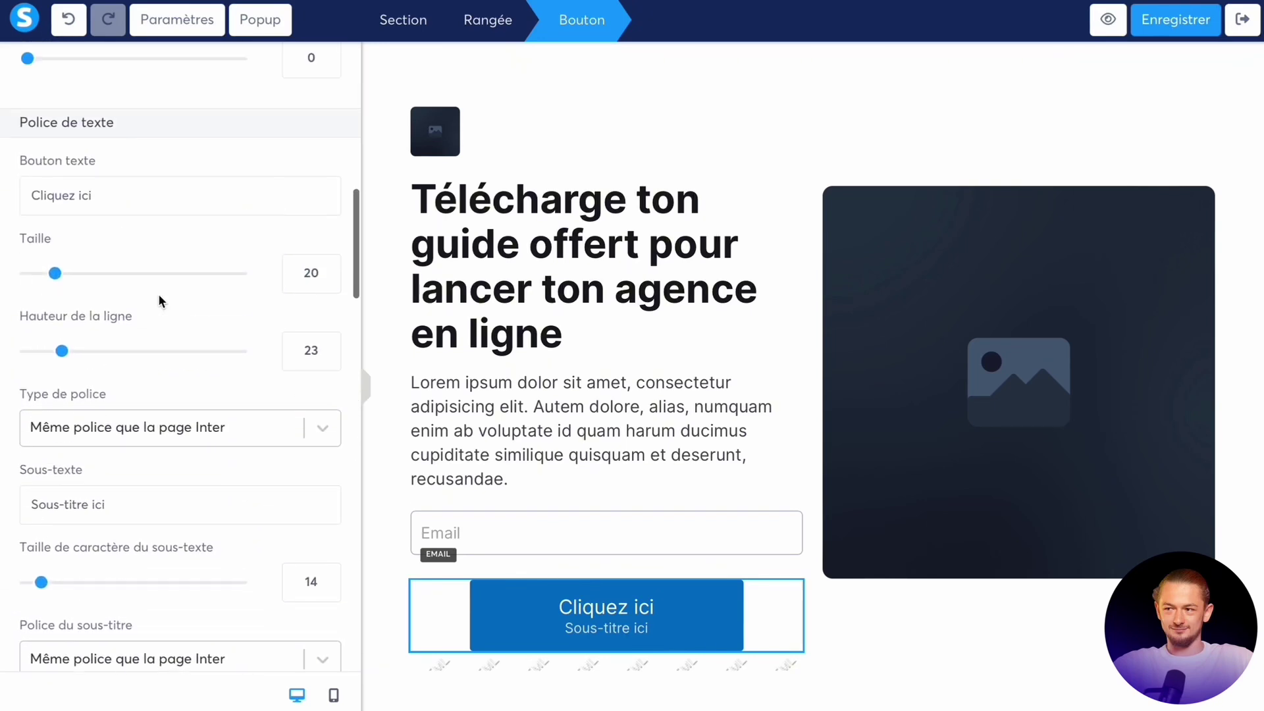
triple_click(137, 367)
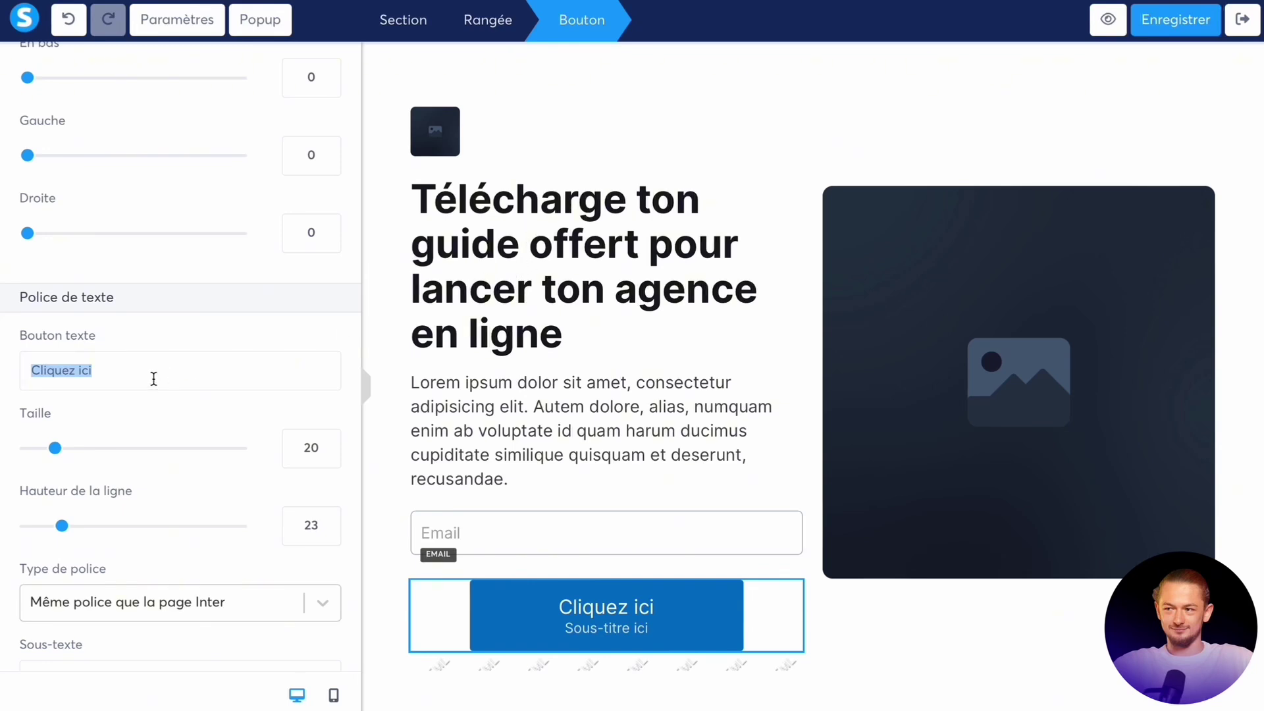
scroll(154, 378, down, 1)
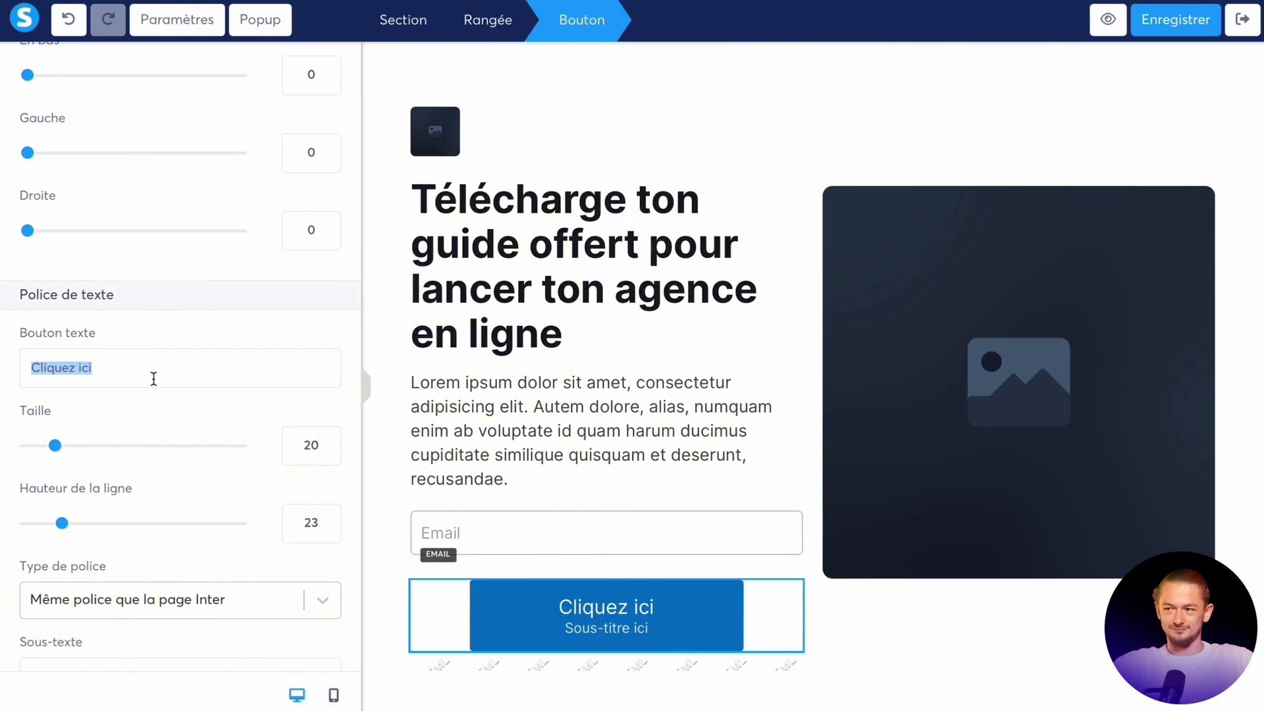
text(Je télé)
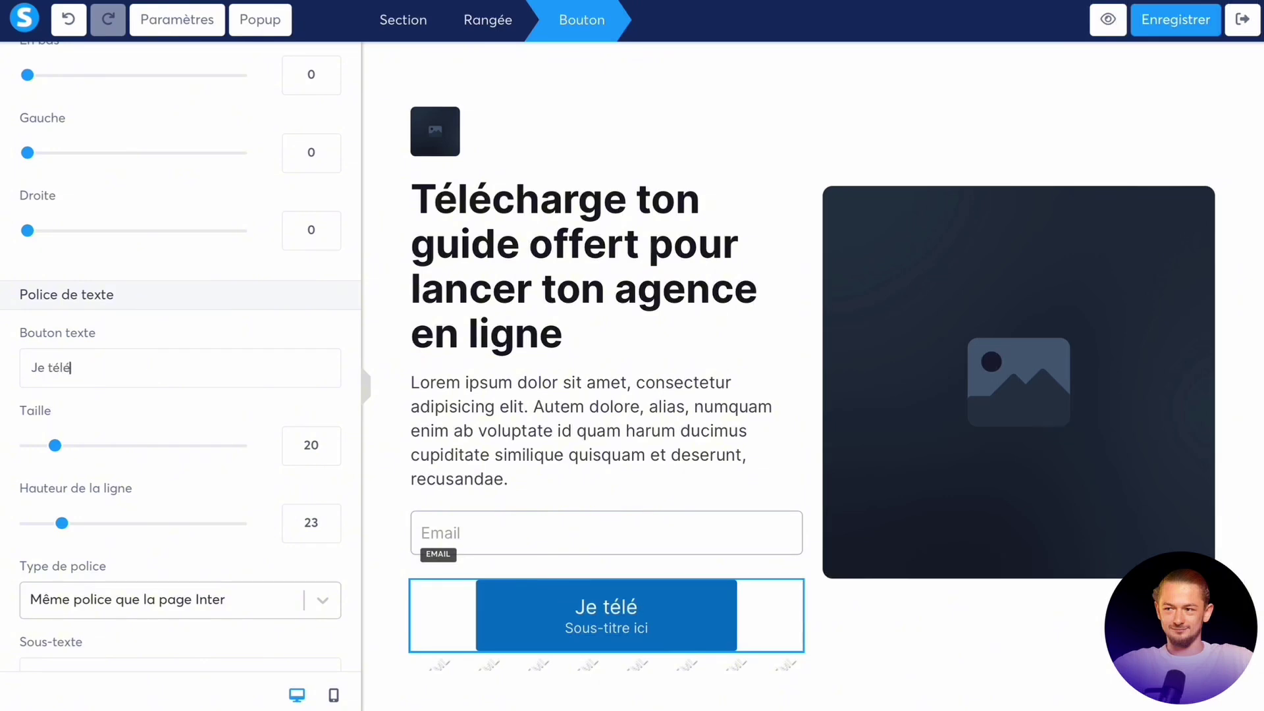
text(charge mon )
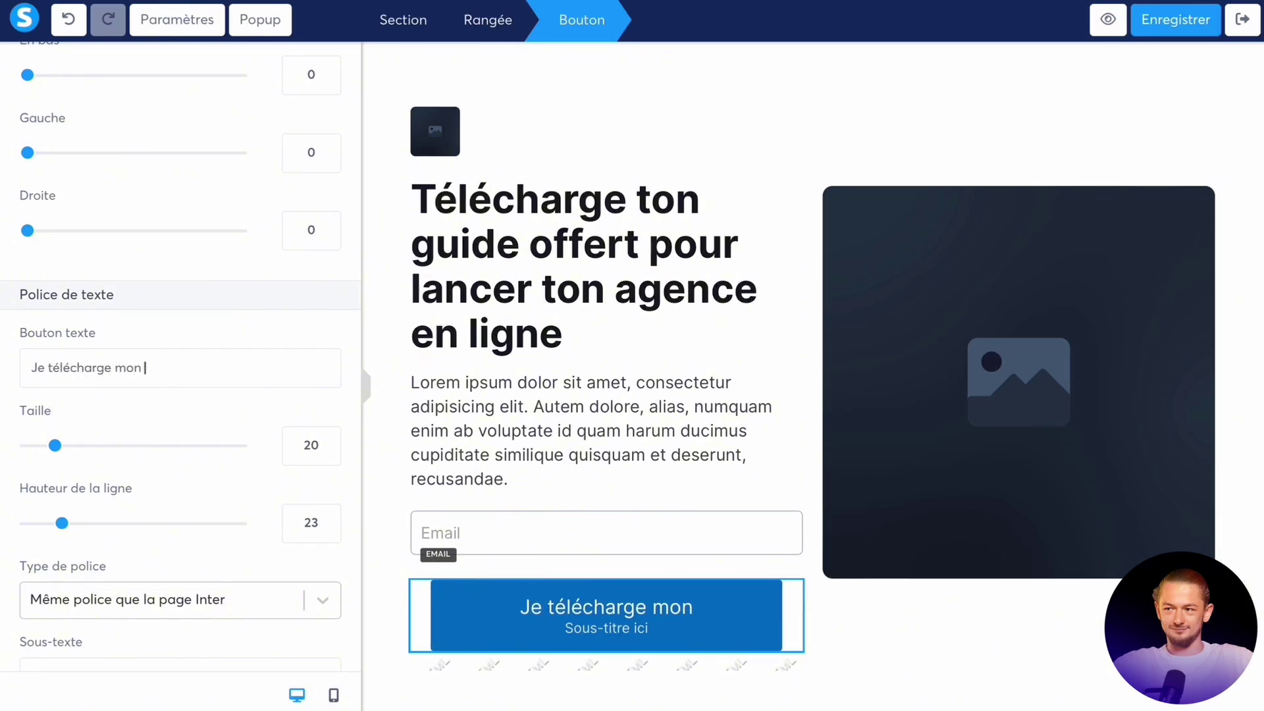
text(guide ici)
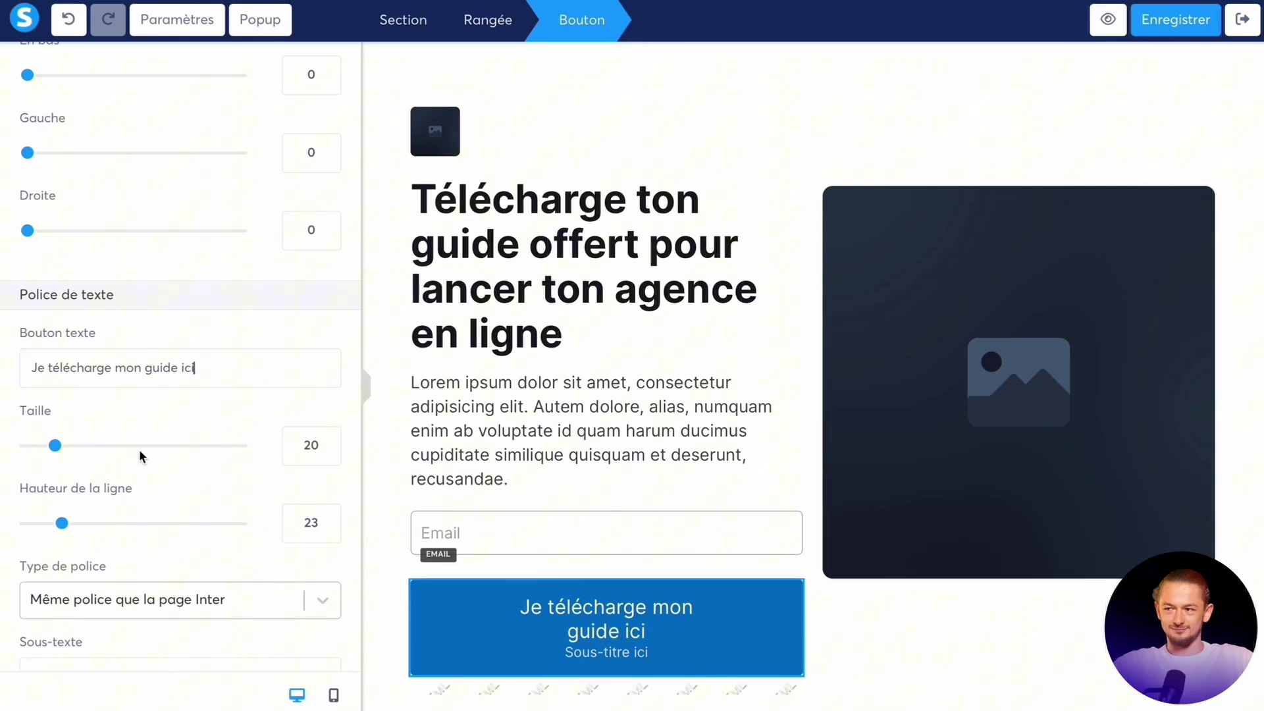
Delete the button's subtitle so its sub-text is empty
scroll(142, 443, down, 7)
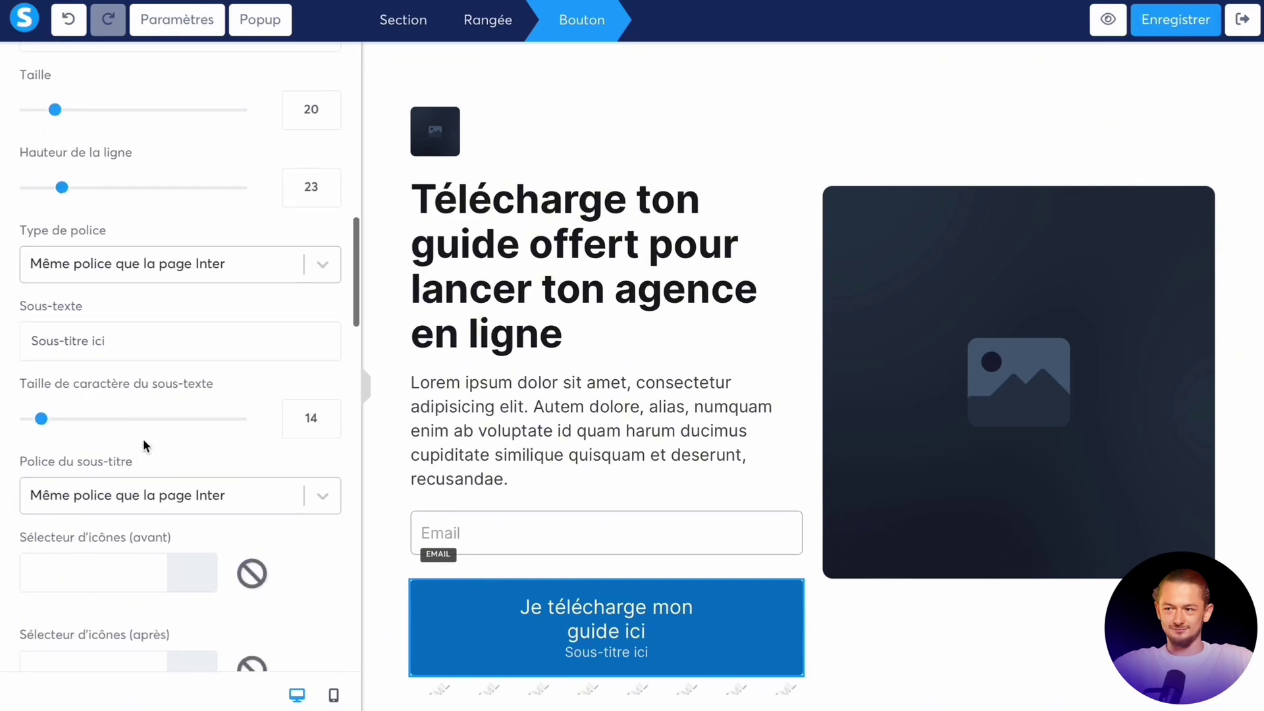
triple_click(119, 227)
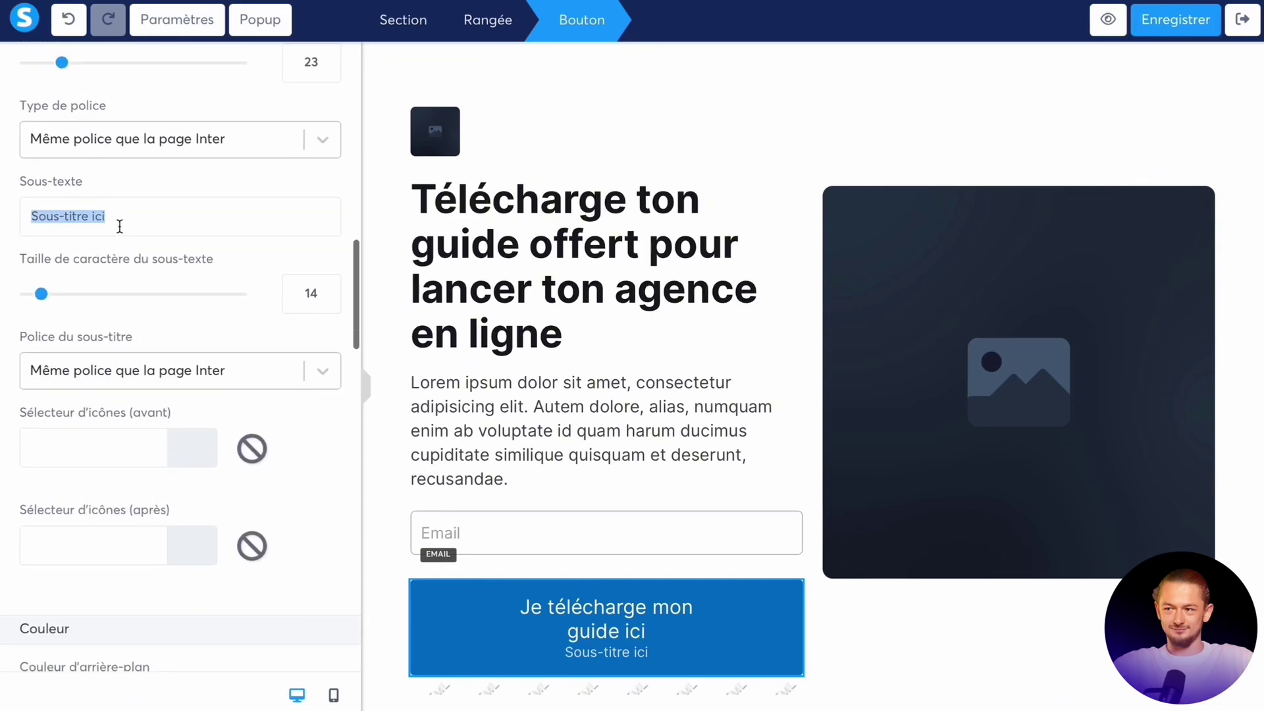
key(BackSpace)
Reduce the button's left/right padding to 60
scroll(118, 249, down, 10)
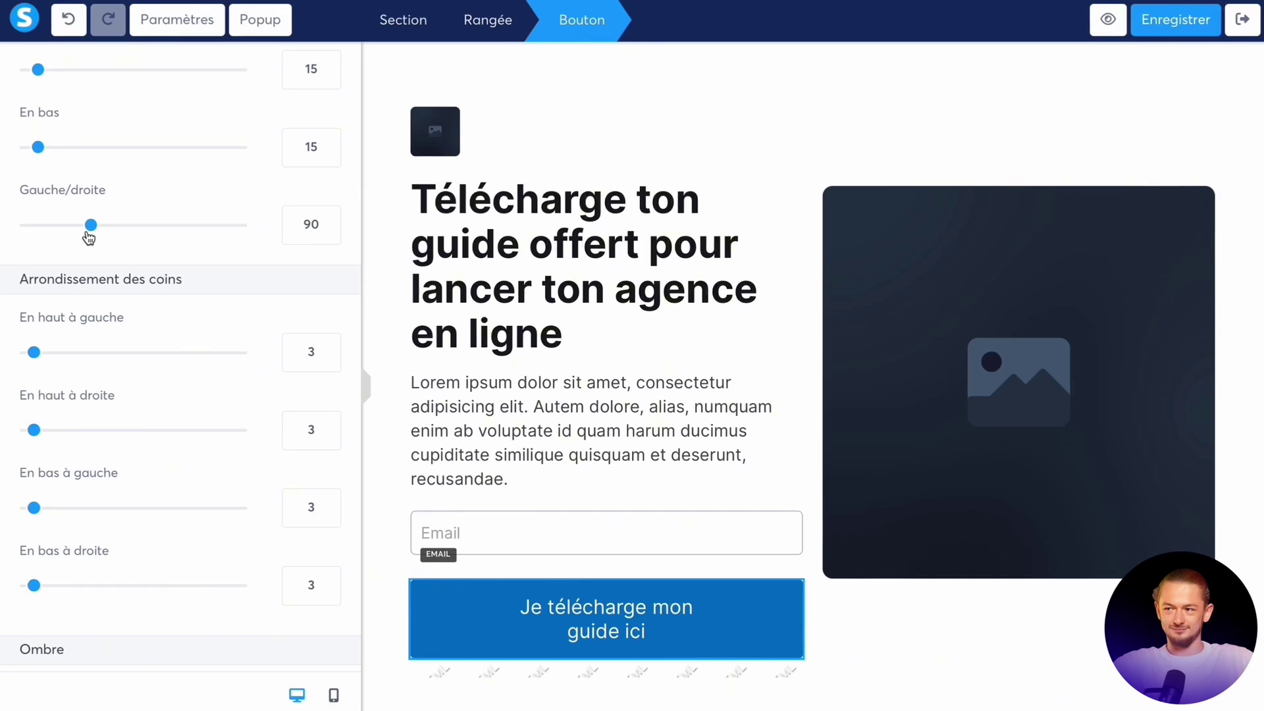
drag(89, 236, 69, 235)
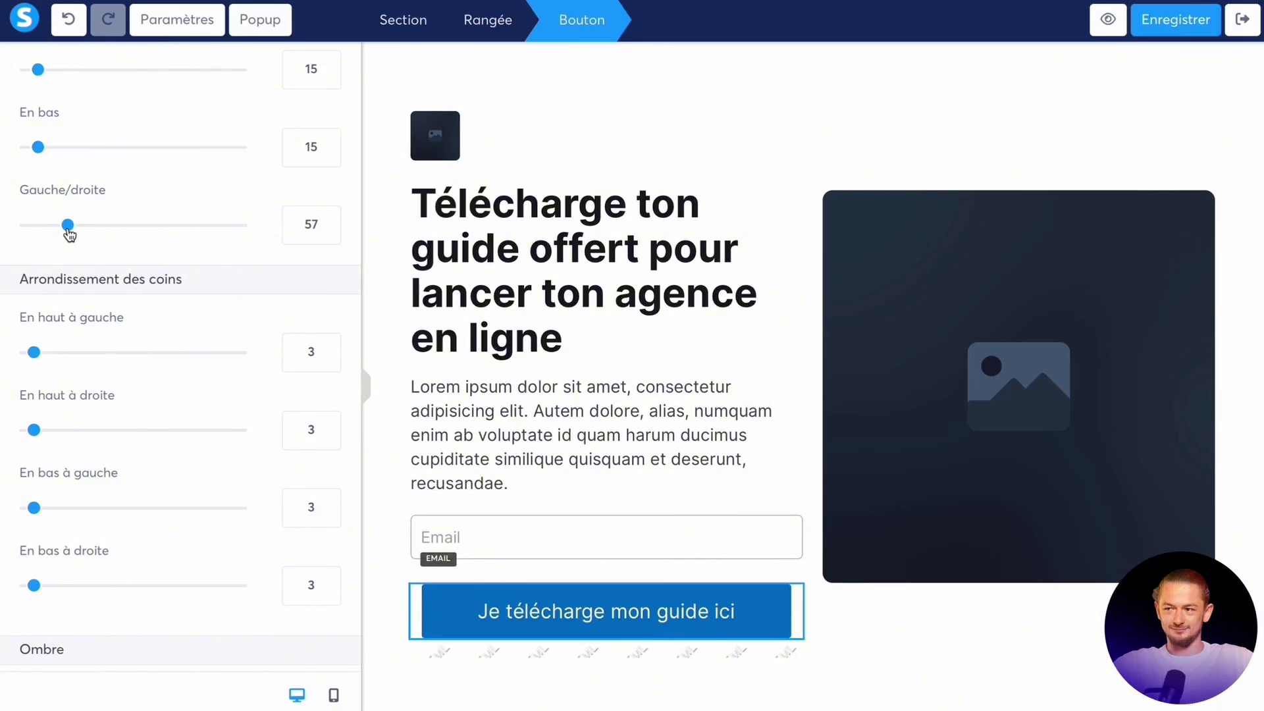
click(328, 222)
click(328, 223)
click(328, 223)
scroll(137, 232, down, 2)
scroll(136, 232, up, 1)
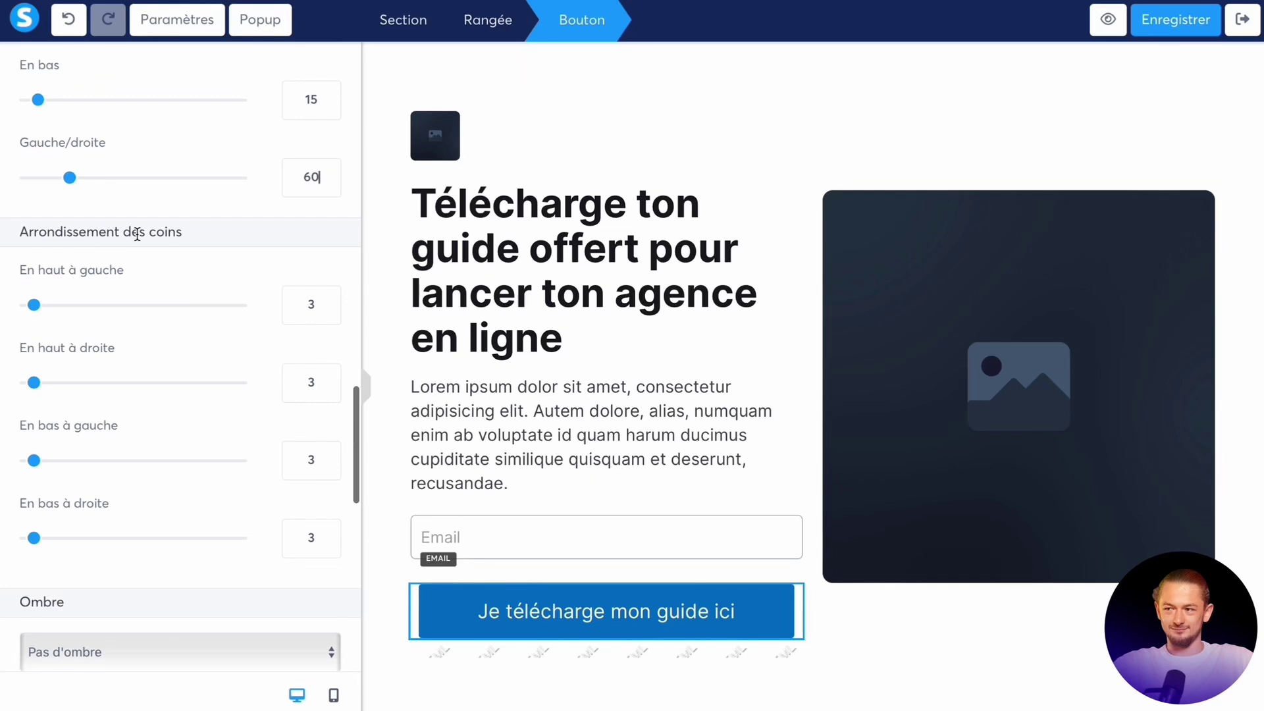
Check the paragraph's font size, and set the button's text size to 17 and its line height to 24
click(507, 429)
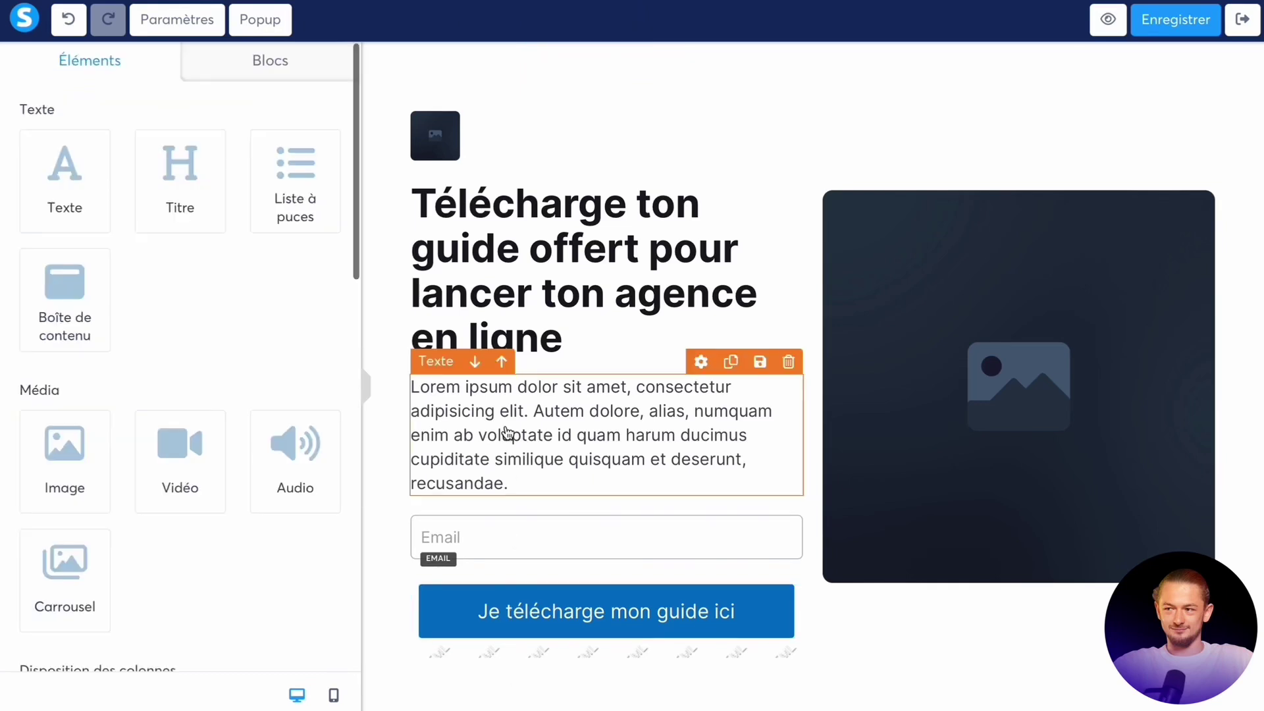
click(507, 430)
scroll(283, 277, down, 1)
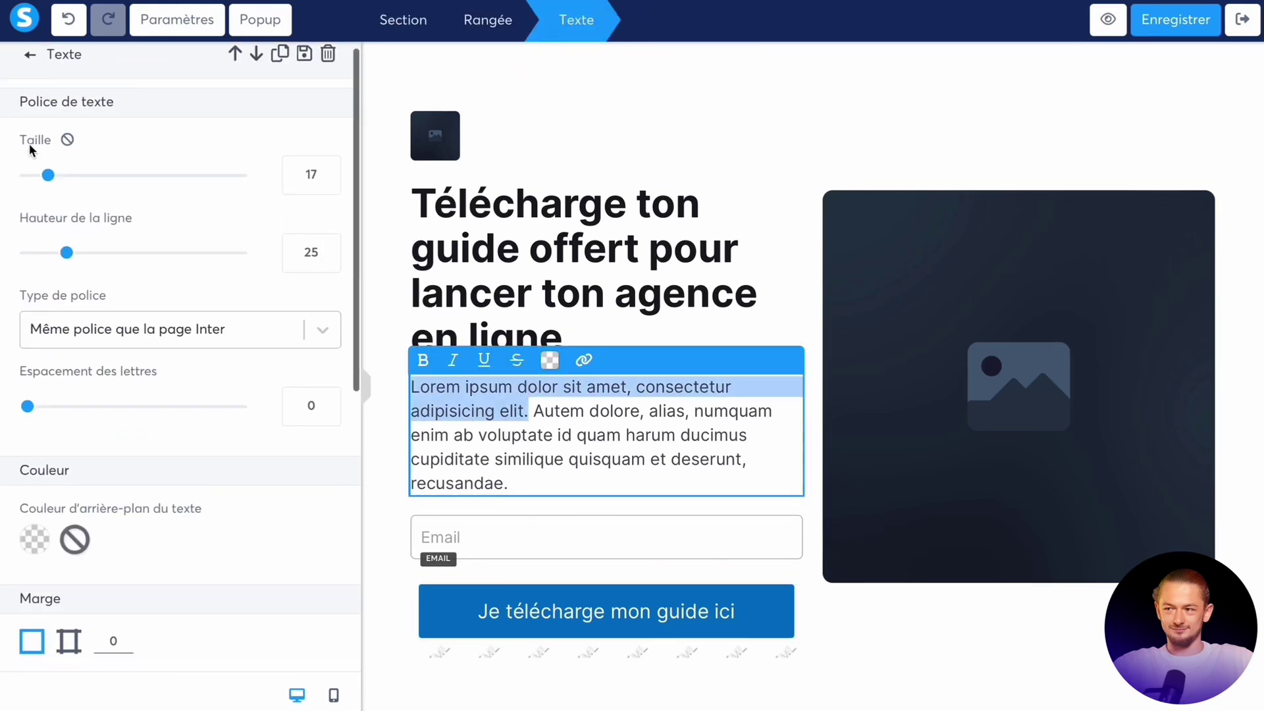
click(519, 619)
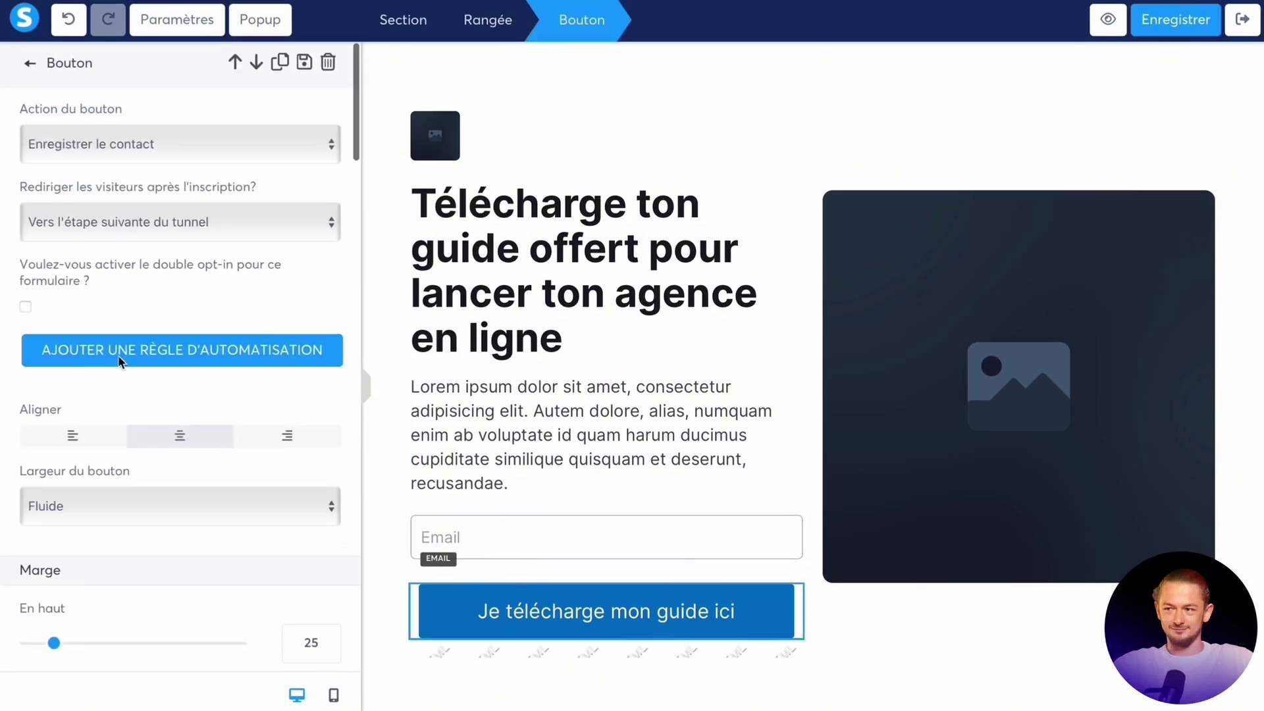
scroll(131, 345, down, 4)
scroll(135, 339, down, 15)
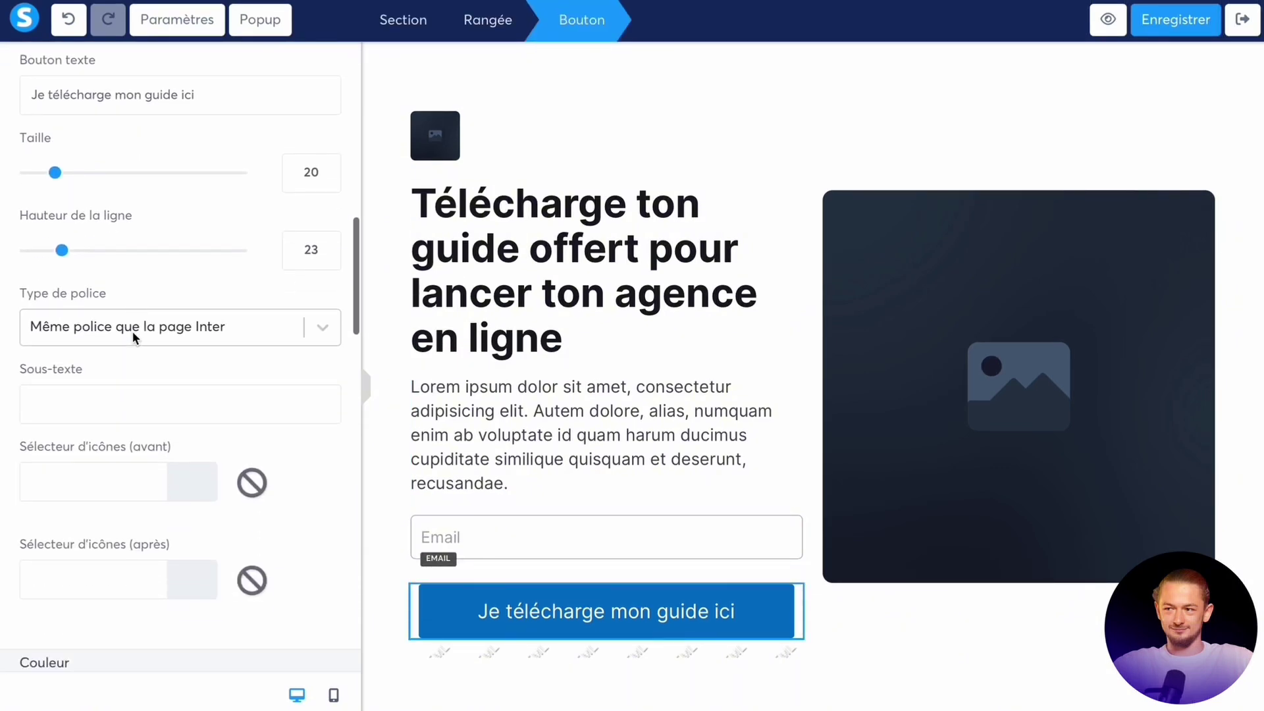
scroll(132, 331, down, 5)
scroll(263, 264, down, 7)
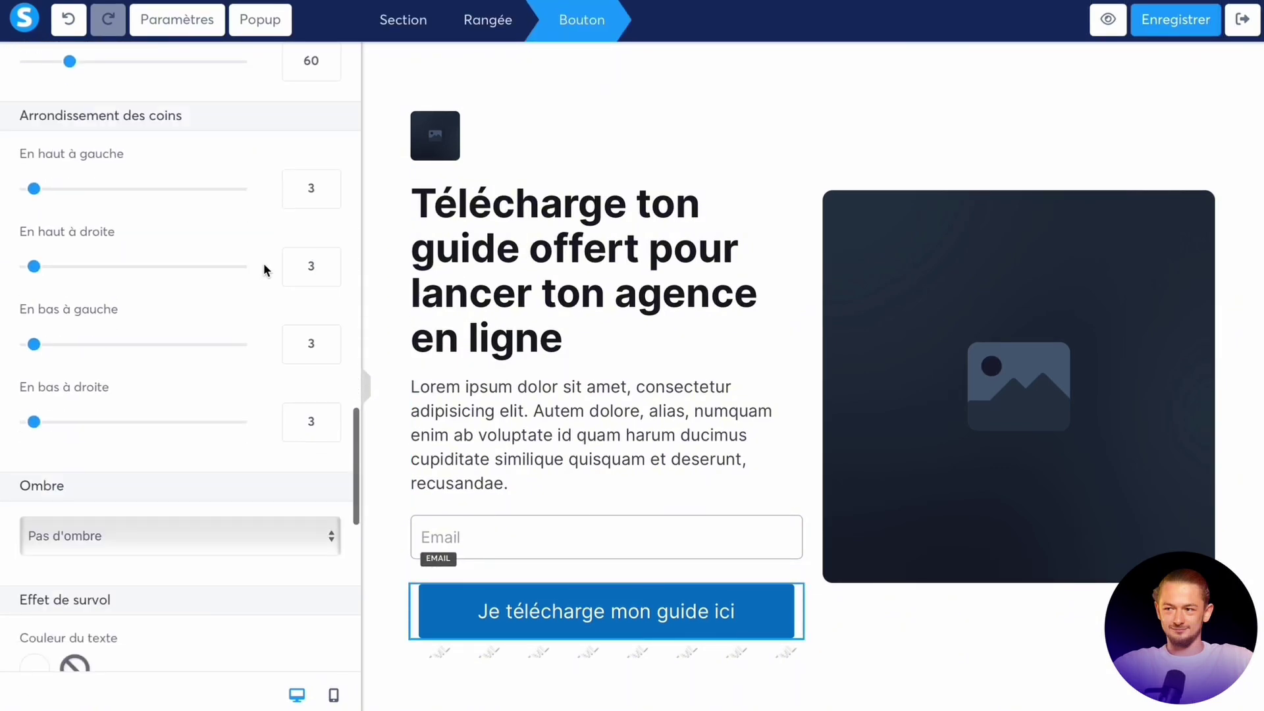
scroll(263, 264, up, 20)
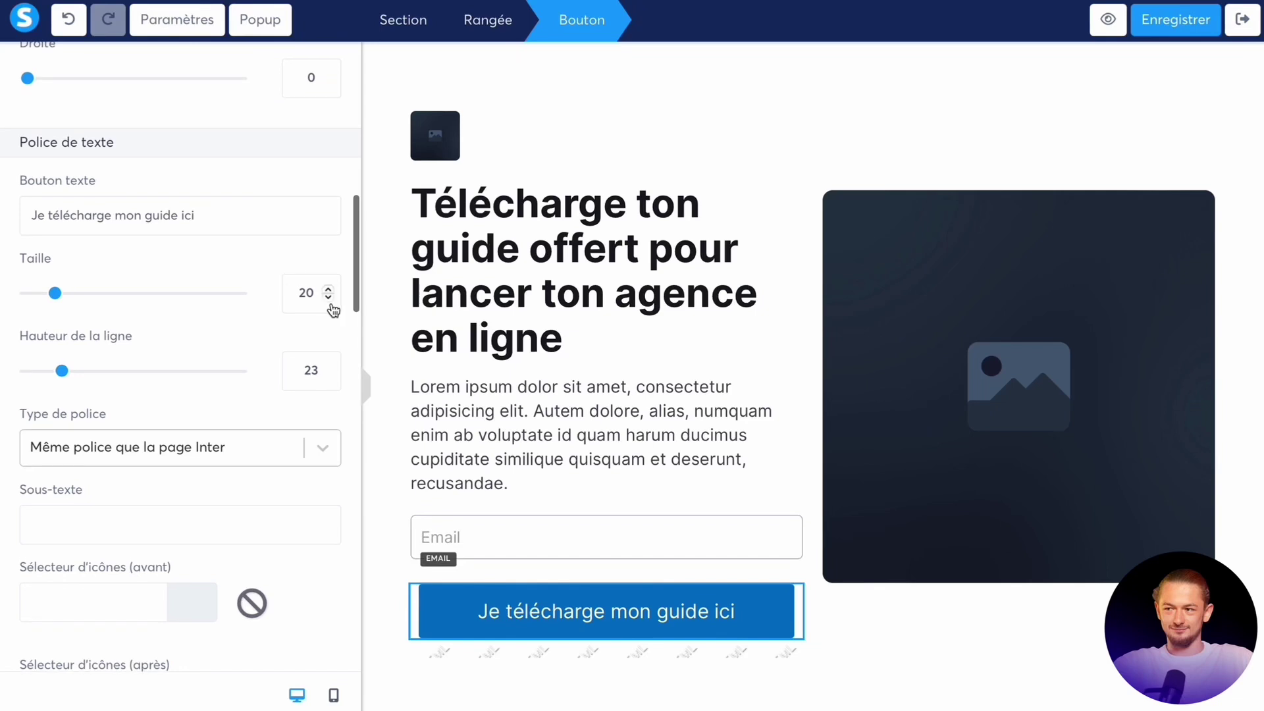
click(329, 295)
click(329, 296)
click(329, 296)
click(327, 369)
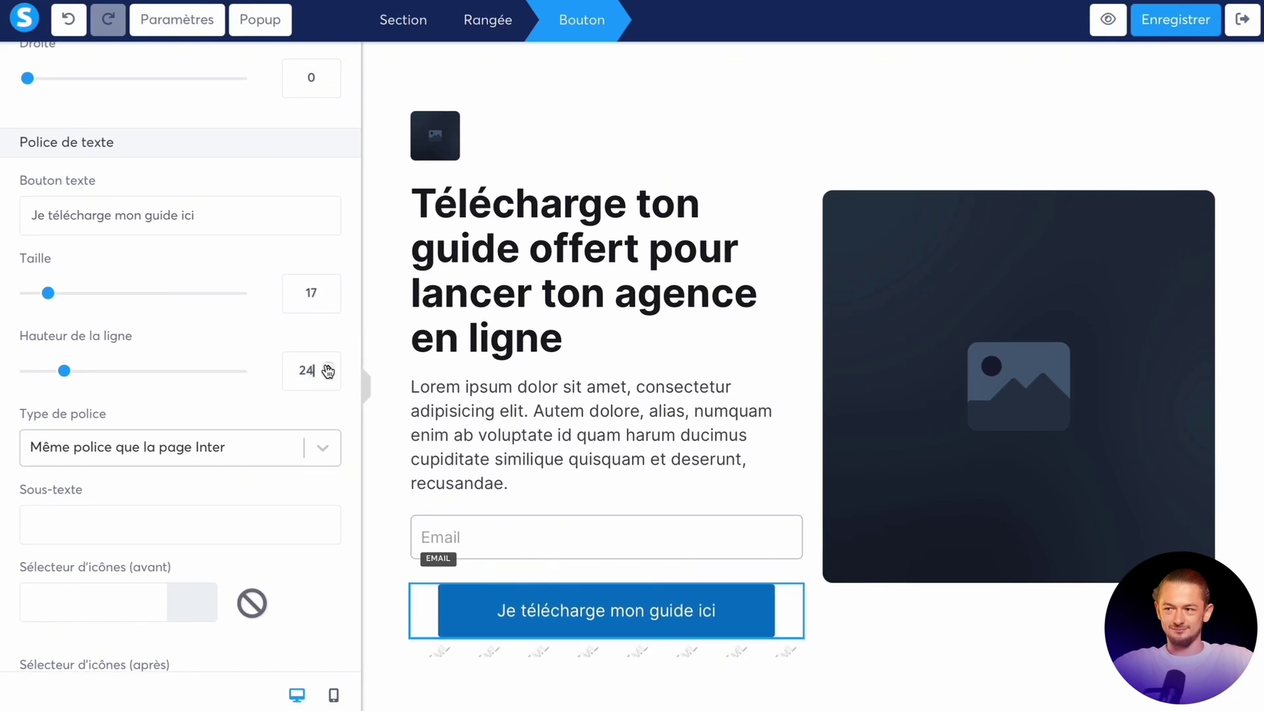
Change the button's font to the Google font Inter with the Semi-bold 600 style
scroll(132, 346, down, 3)
click(143, 270)
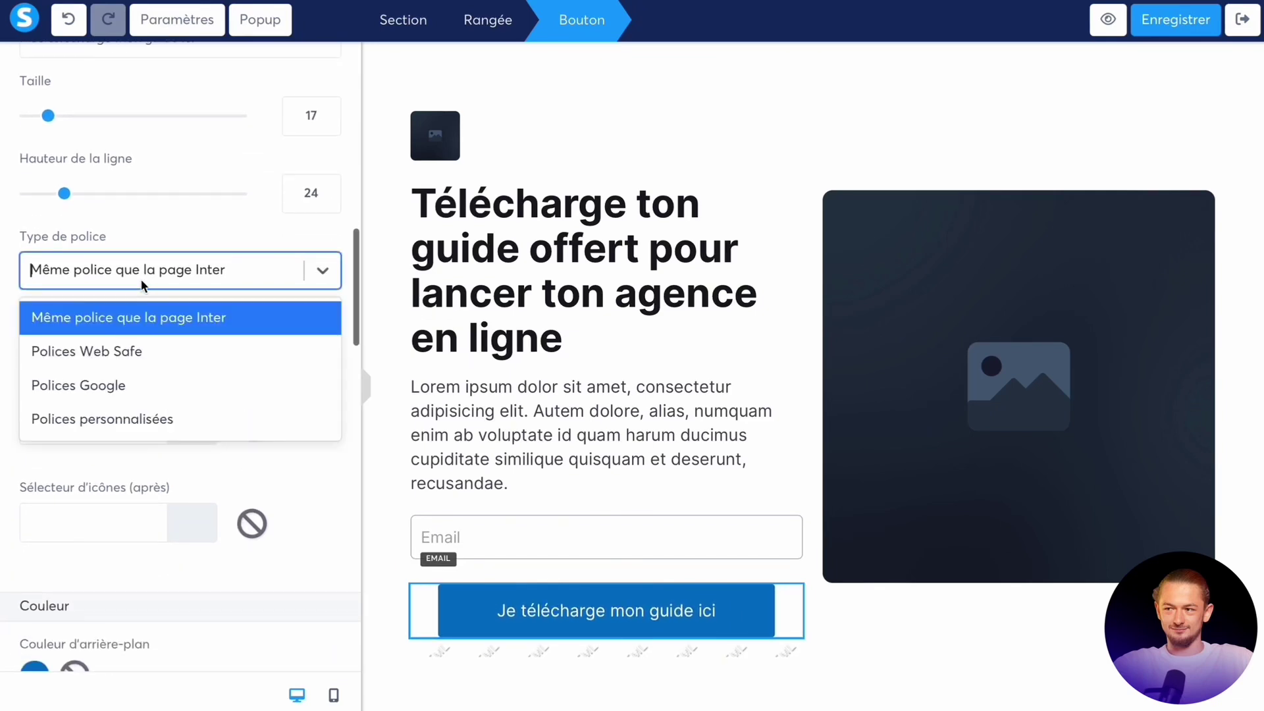
click(125, 381)
click(113, 304)
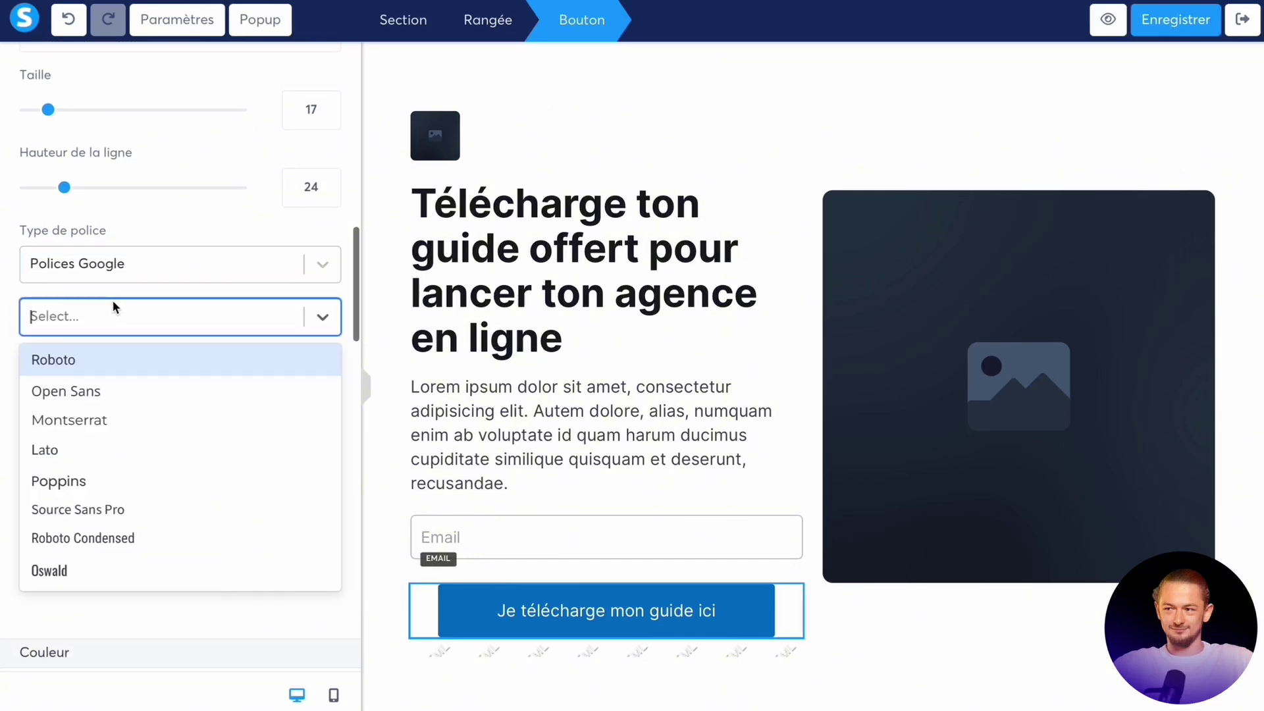
text(int)
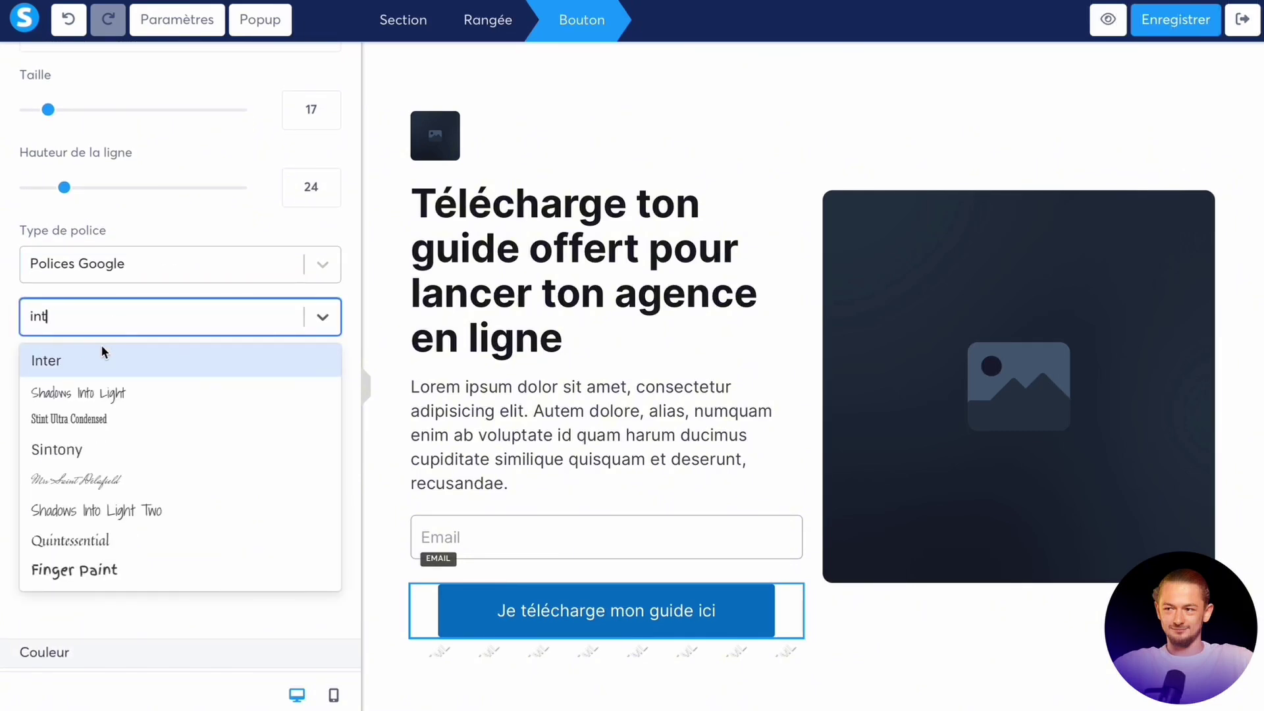
click(101, 345)
scroll(131, 329, down, 3)
click(132, 171)
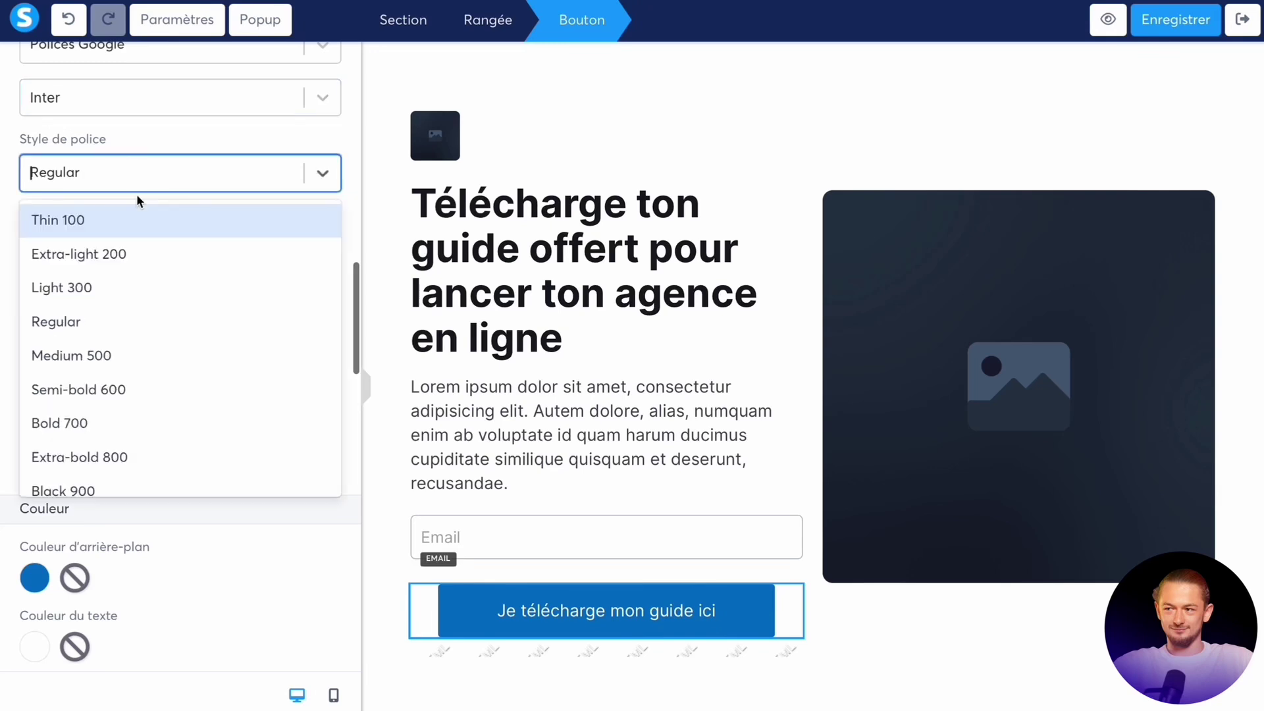
click(121, 370)
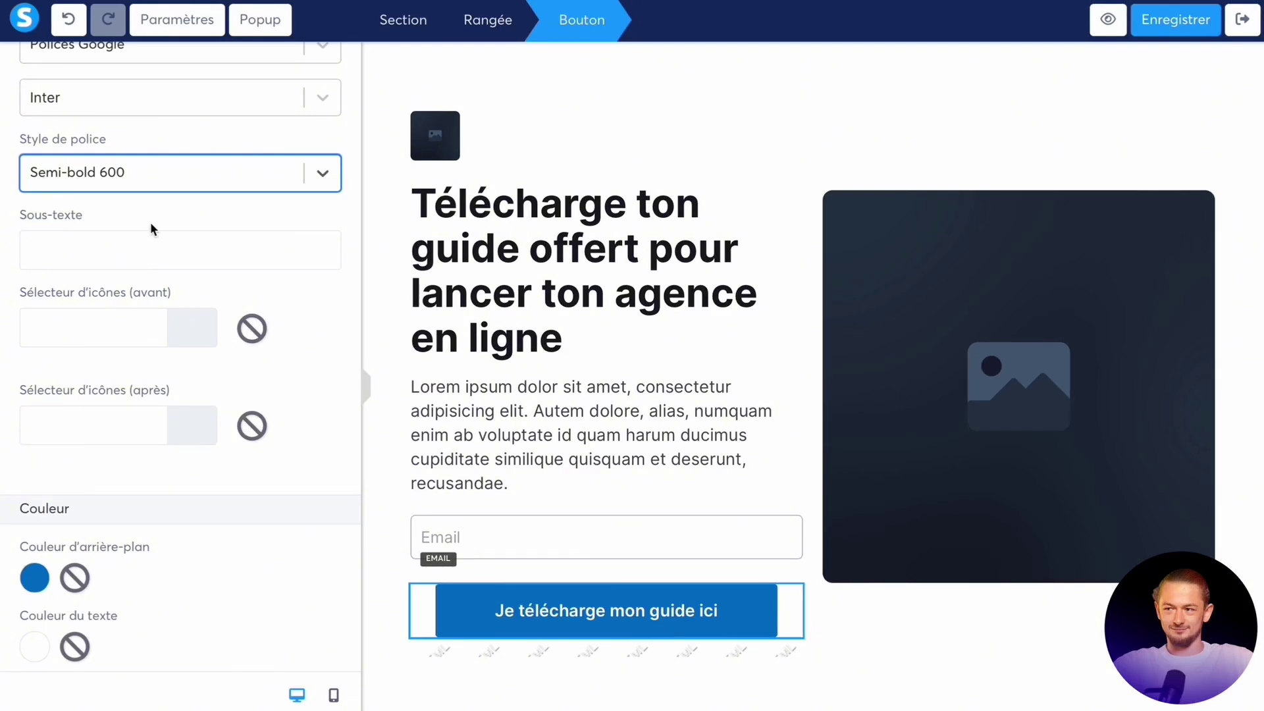
Set the button's top margin to 20 and view the page with the settings sidebar collapsed
scroll(247, 389, down, 6)
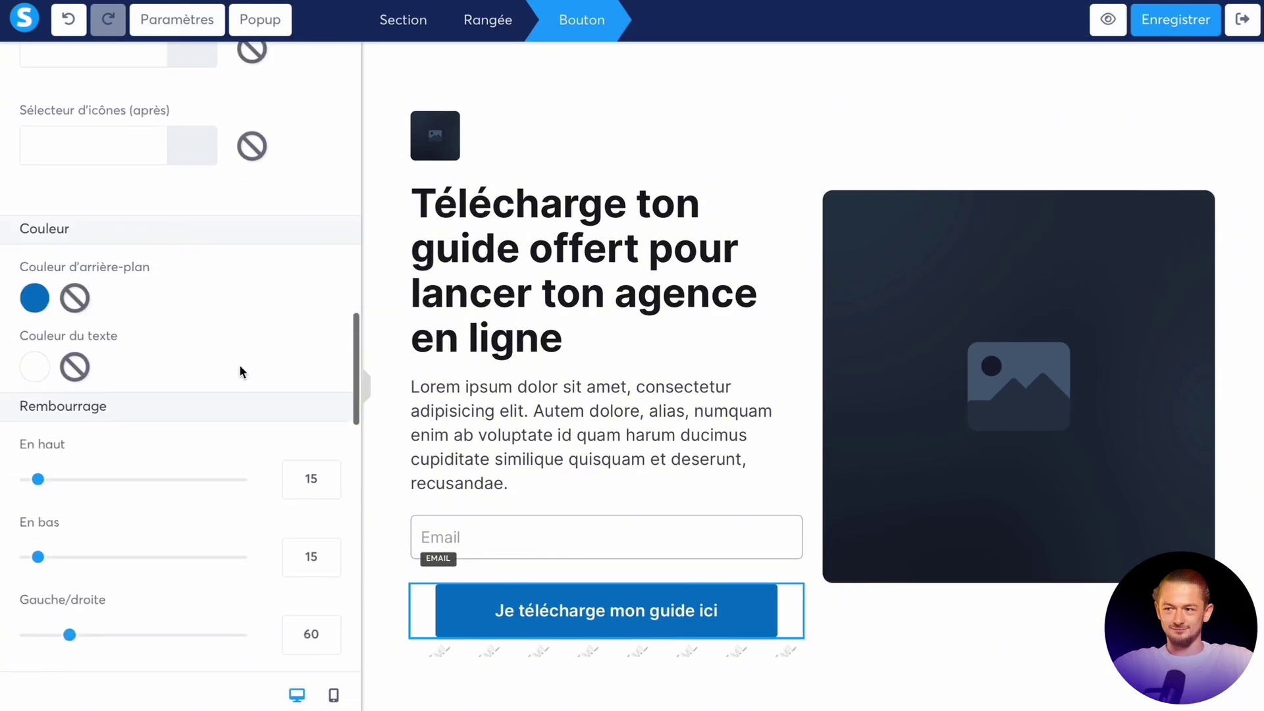
scroll(239, 369, down, 5)
scroll(238, 365, up, 9)
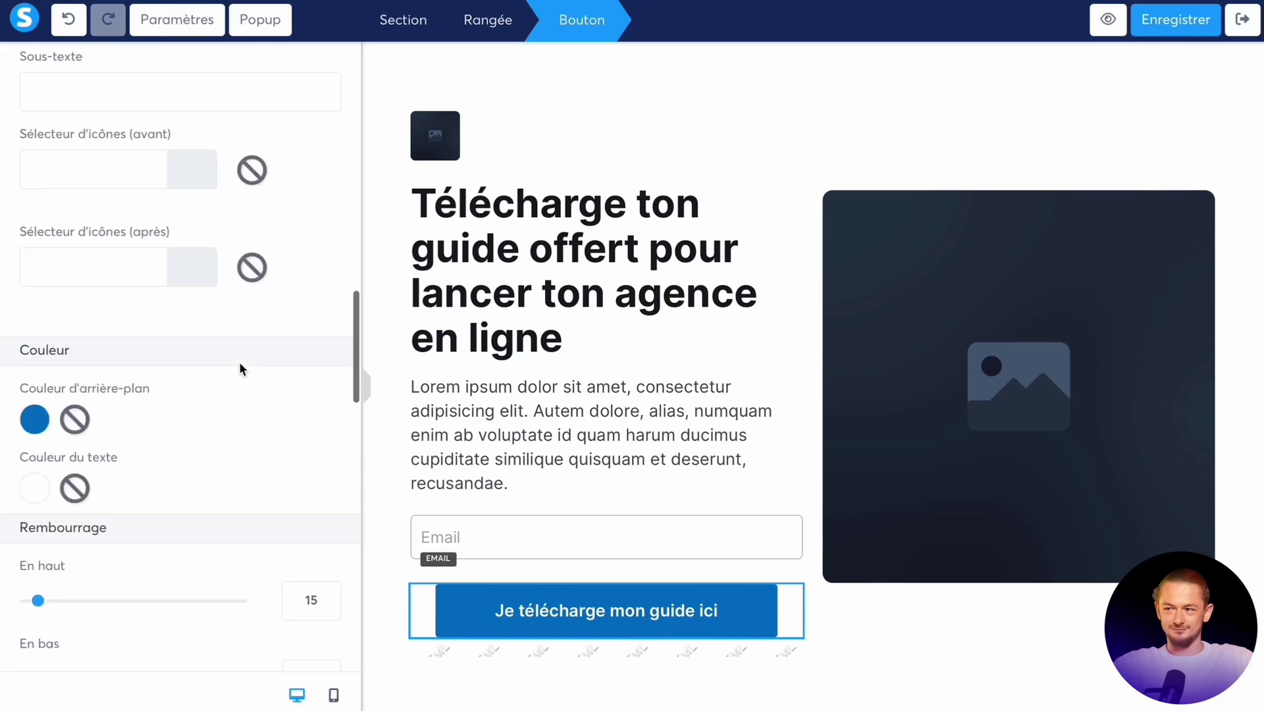
scroll(240, 362, down, 15)
scroll(240, 361, up, 6)
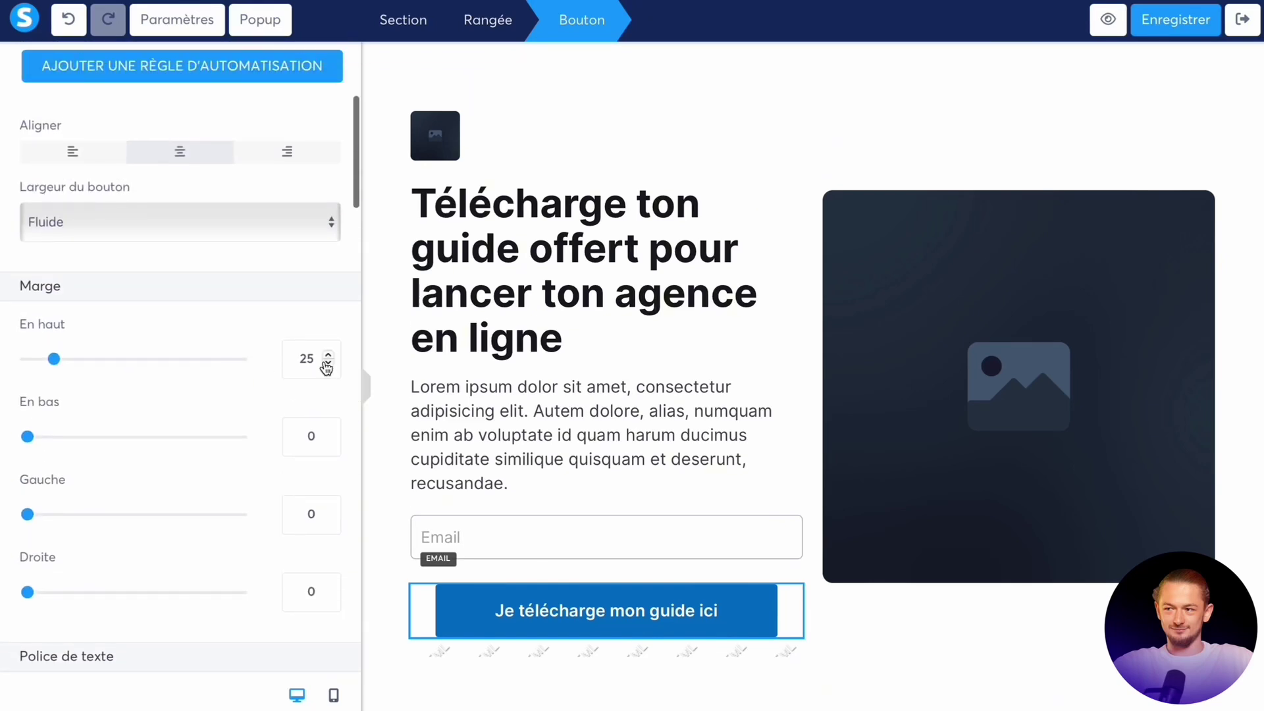
click(328, 363)
click(328, 363)
click(366, 385)
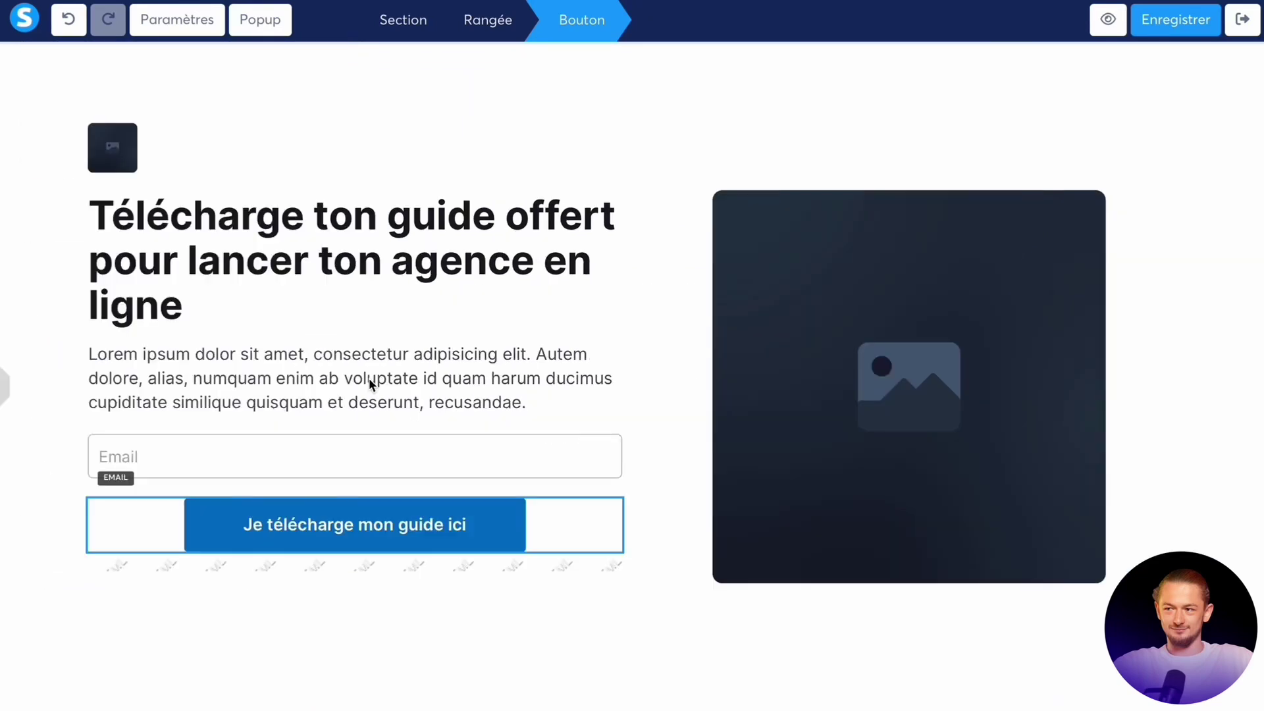
Set the button's top margin to 10 and check the spacing with the settings sidebar collapsed
click(393, 526)
scroll(285, 452, down, 6)
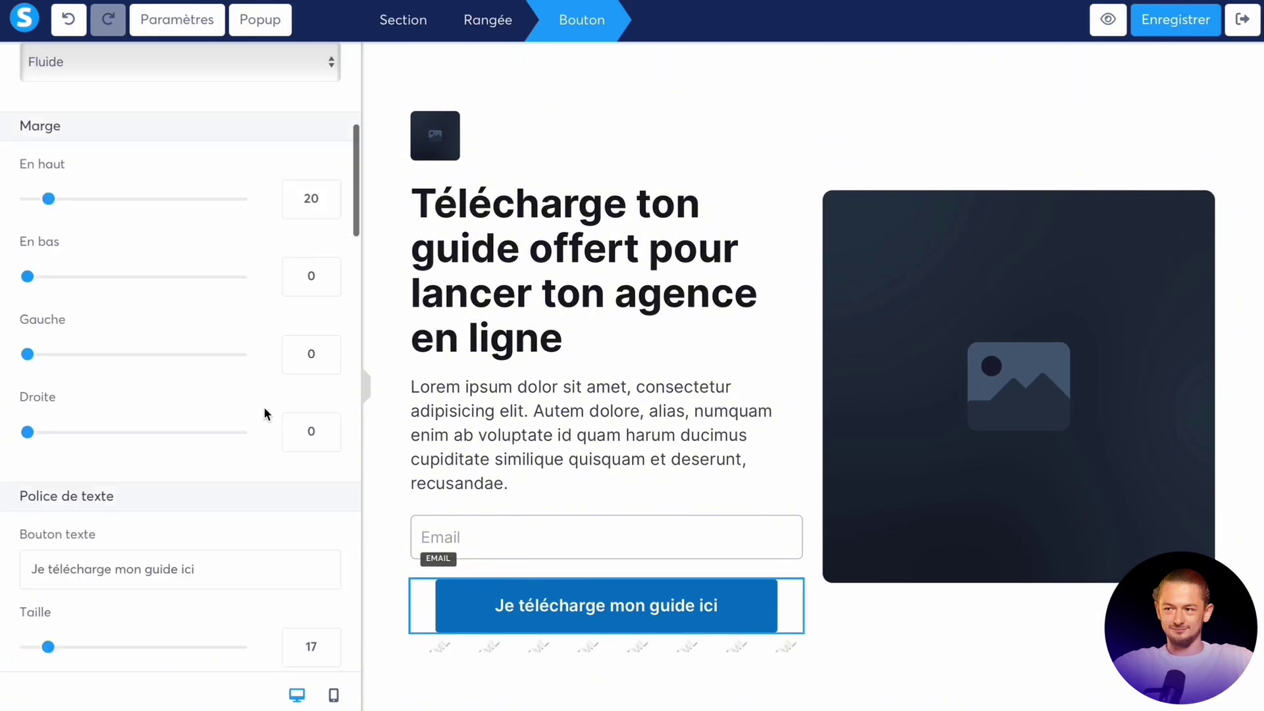
drag(61, 204, 50, 204)
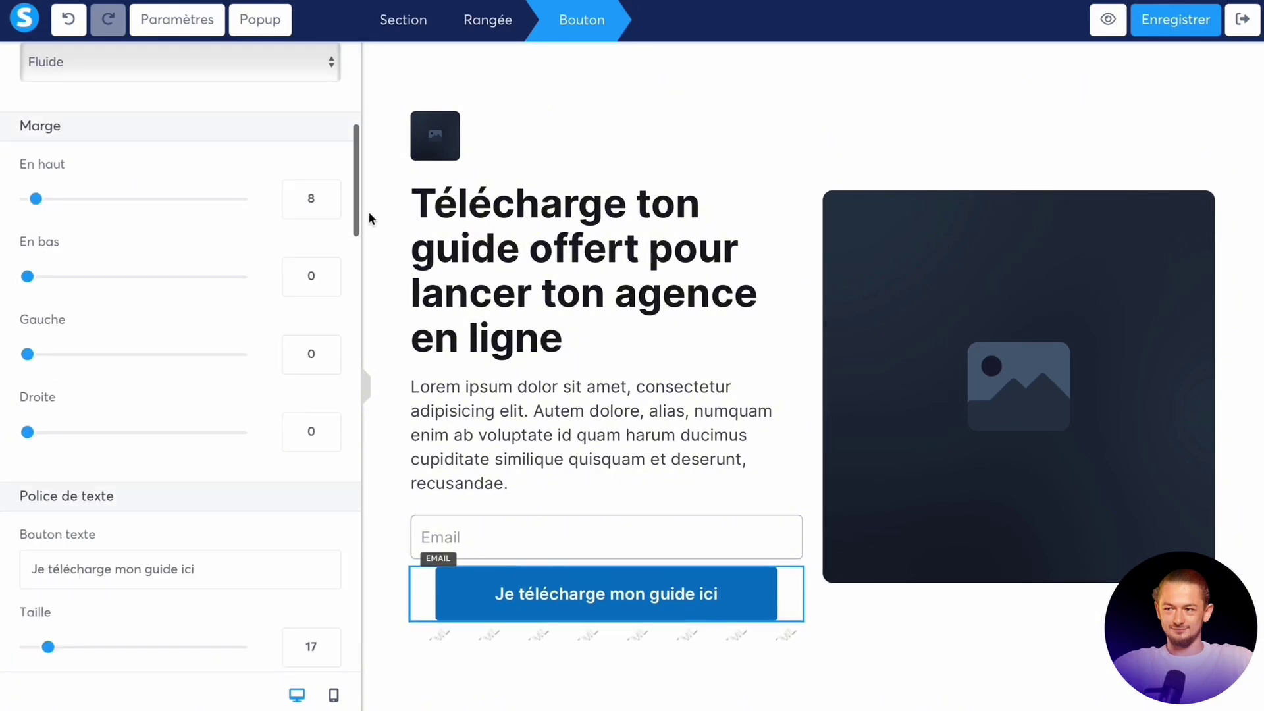
click(329, 196)
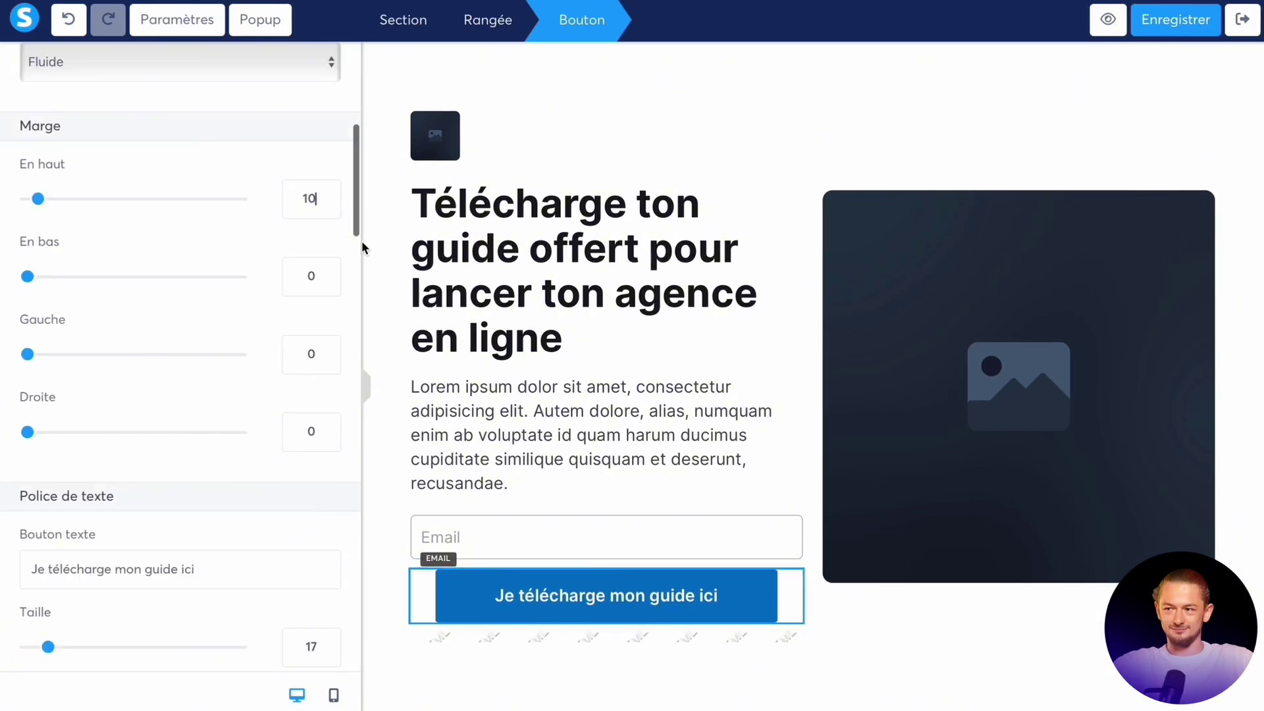
click(366, 385)
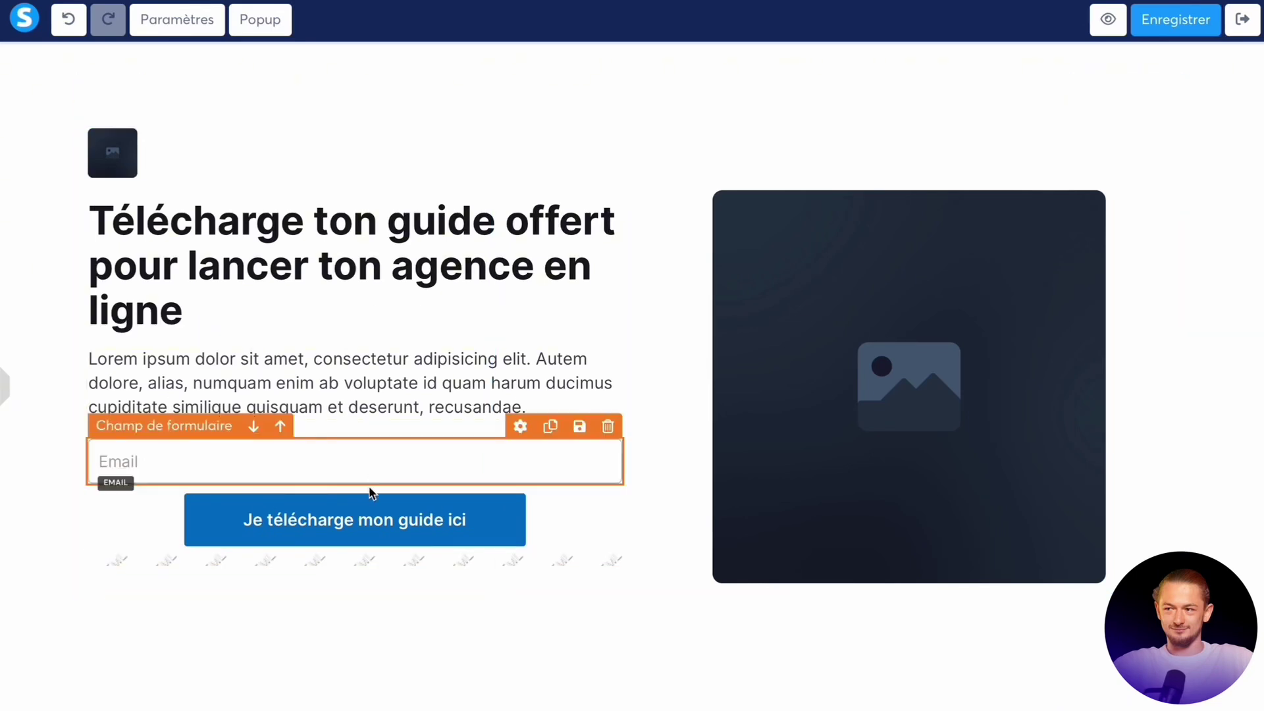
Align the button to the left and slightly increase its left/right padding
click(376, 511)
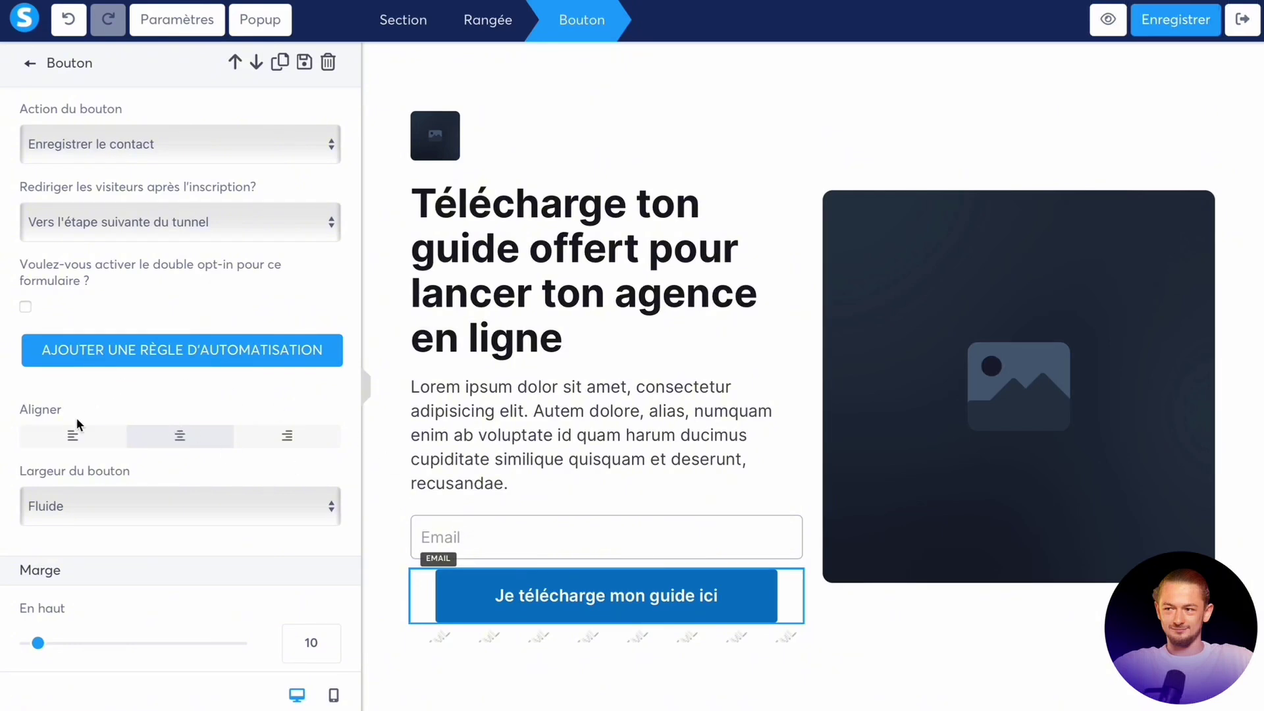
click(72, 436)
scroll(223, 476, down, 4)
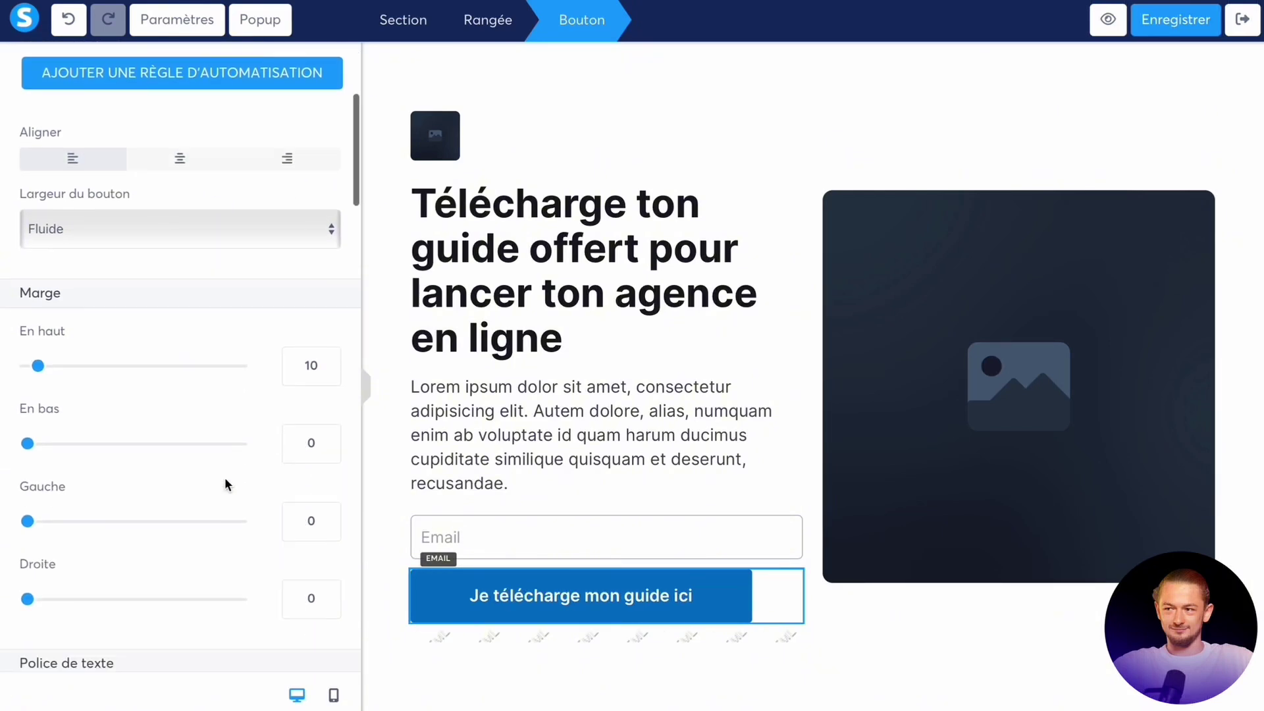
scroll(224, 480, down, 12)
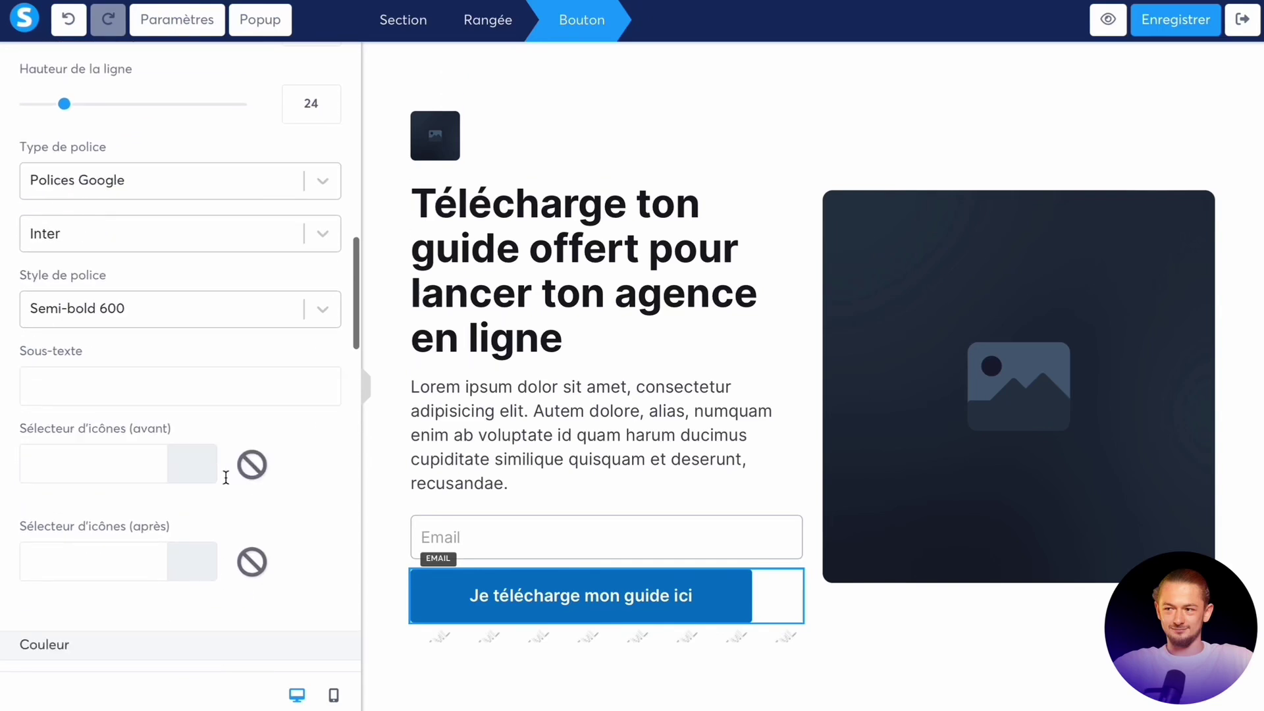
scroll(225, 476, down, 8)
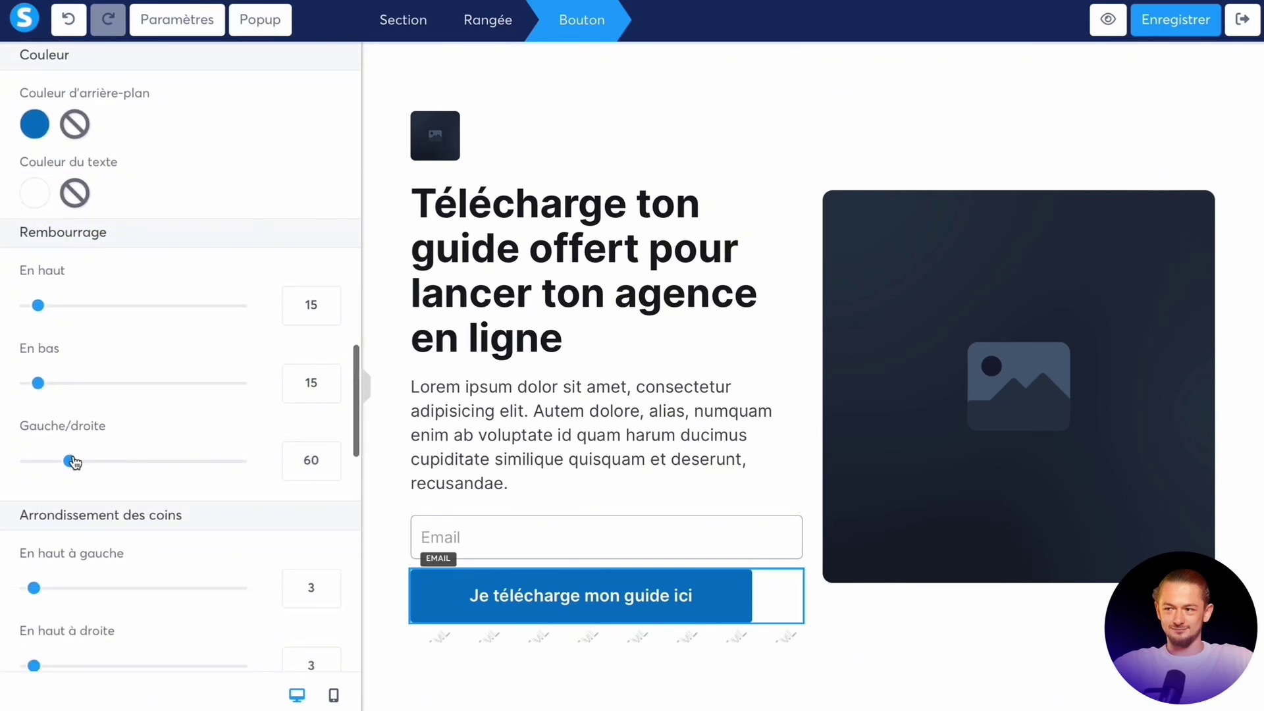
drag(73, 461, 76, 460)
click(387, 459)
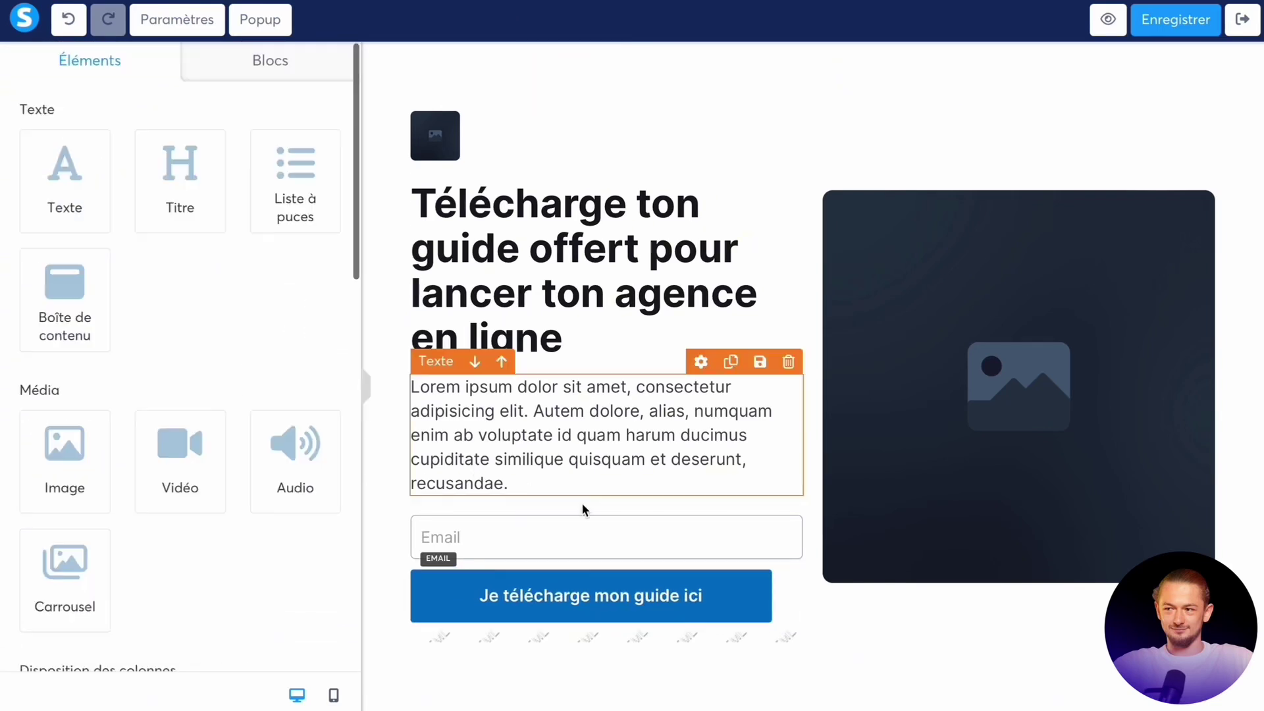
Set the email field's right margin to 70 and check the layout with the settings sidebar collapsed
click(622, 536)
scroll(168, 424, down, 10)
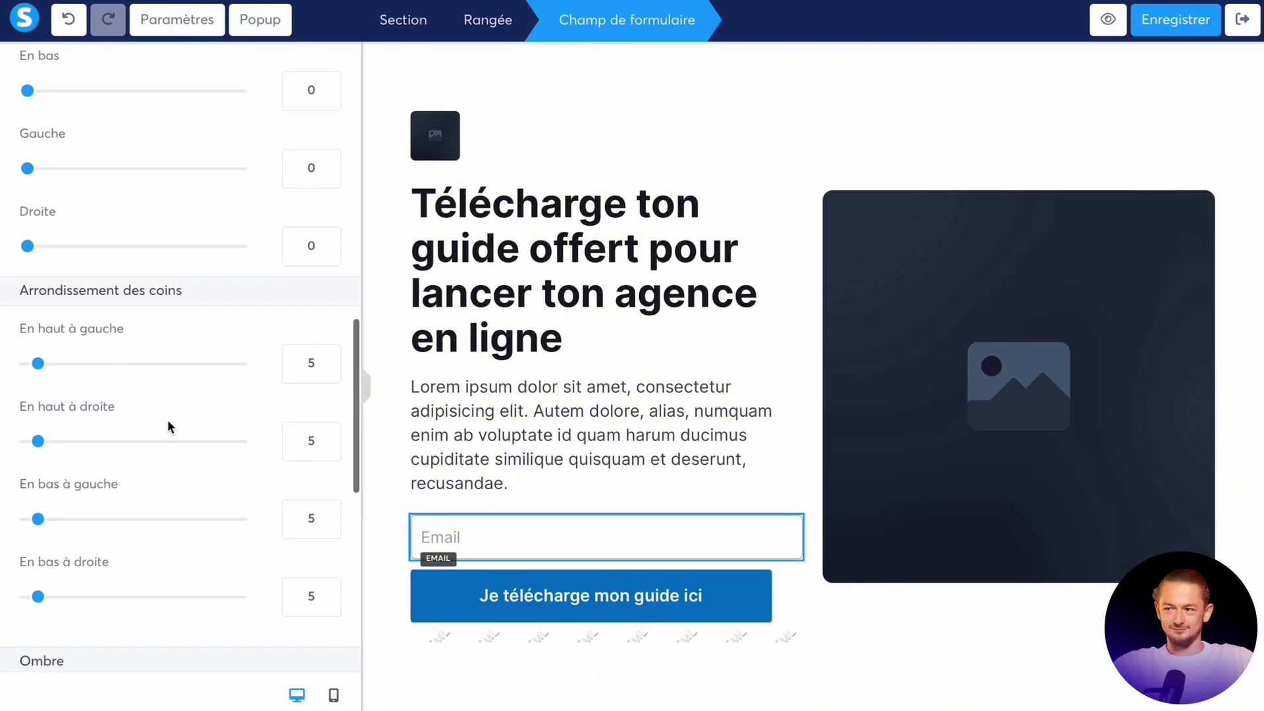
scroll(167, 419, down, 4)
scroll(167, 419, up, 8)
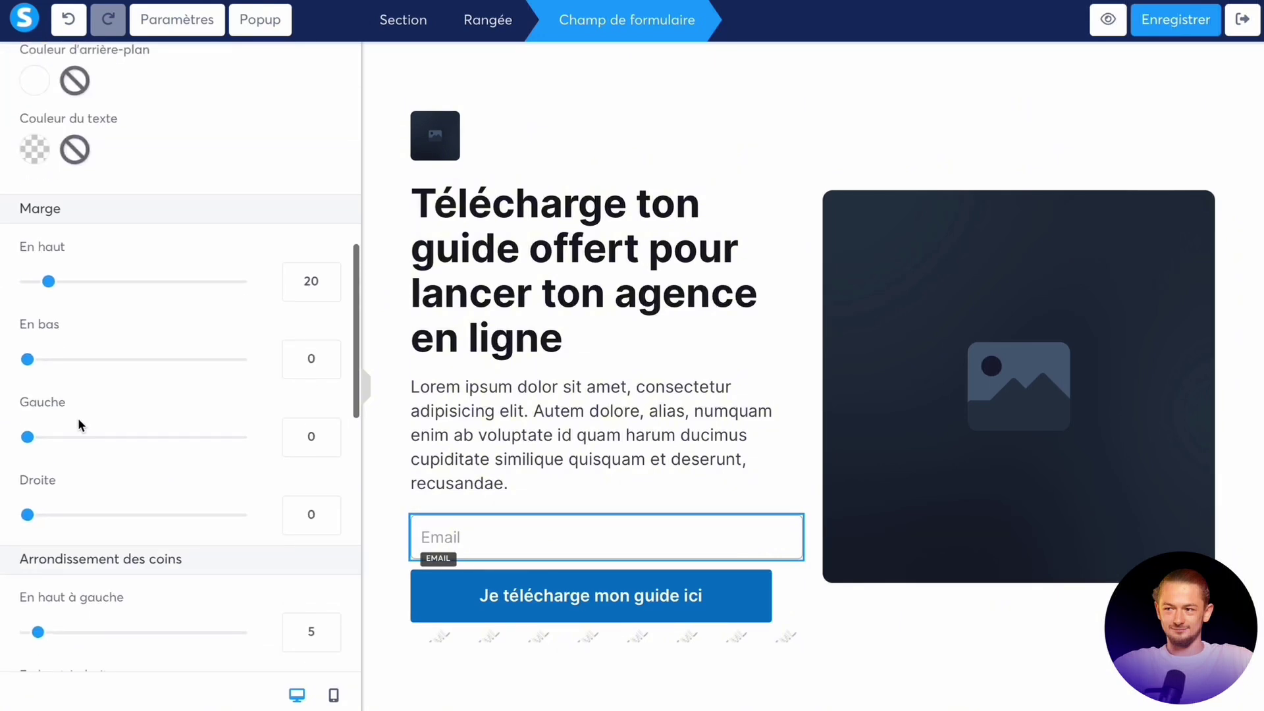
scroll(77, 418, down, 3)
click(32, 398)
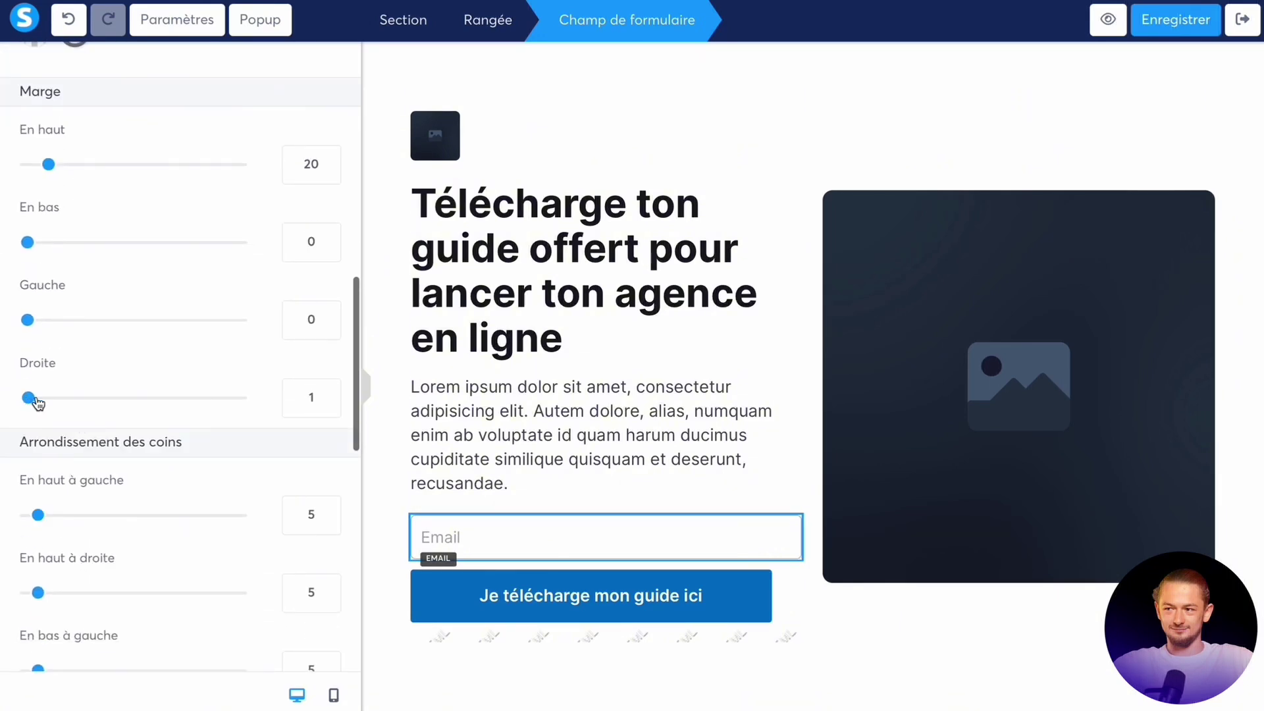
drag(34, 400, 95, 400)
click(328, 394)
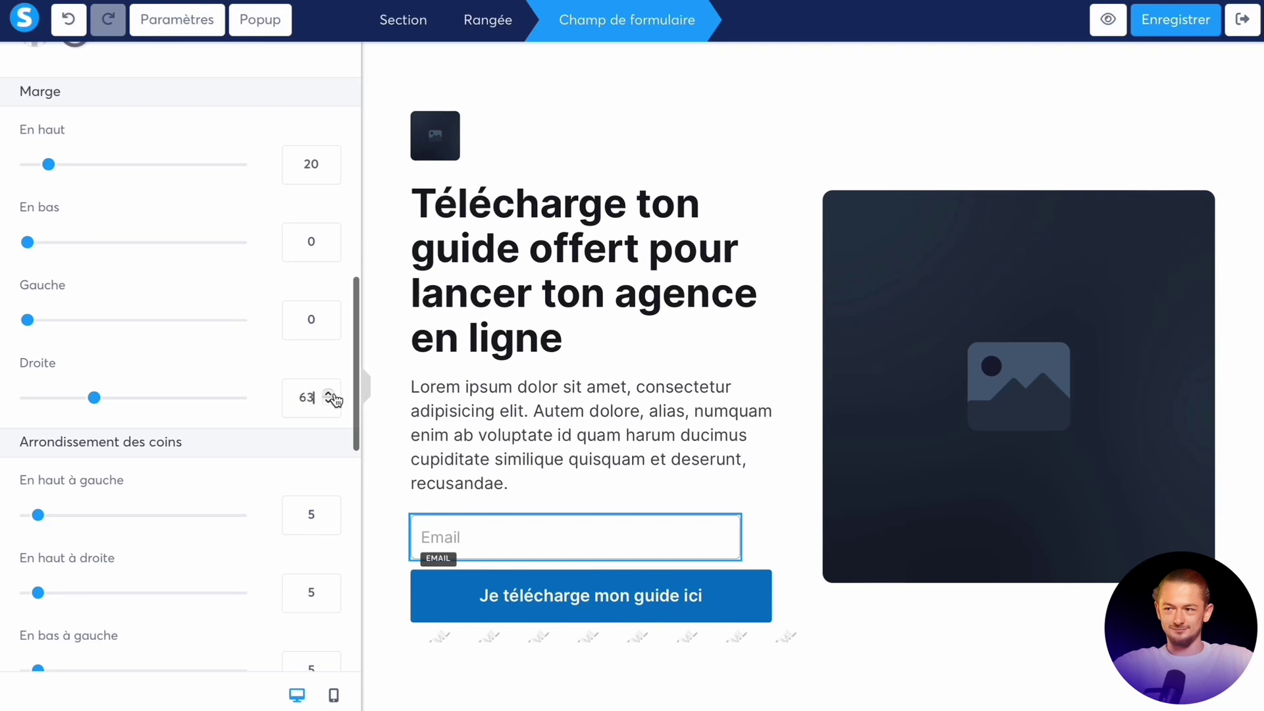
click(328, 393)
click(329, 394)
click(328, 394)
click(328, 394)
click(329, 393)
click(329, 394)
click(328, 393)
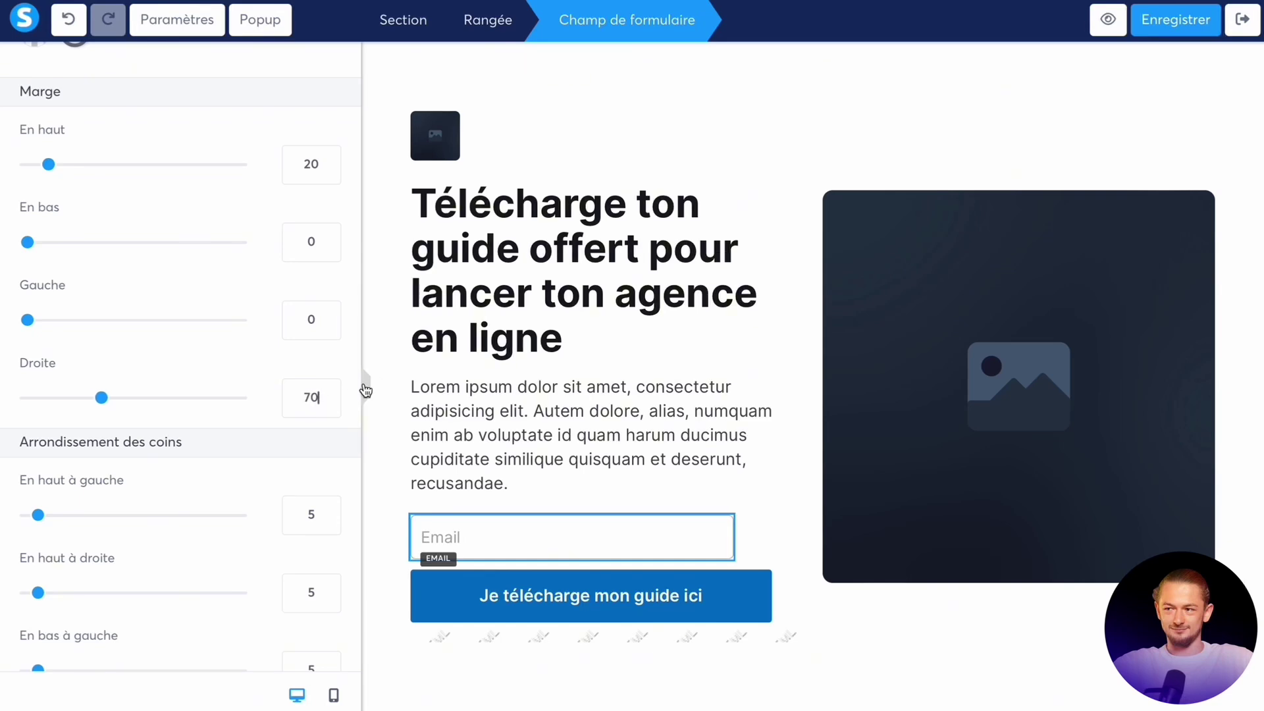
click(366, 389)
click(381, 461)
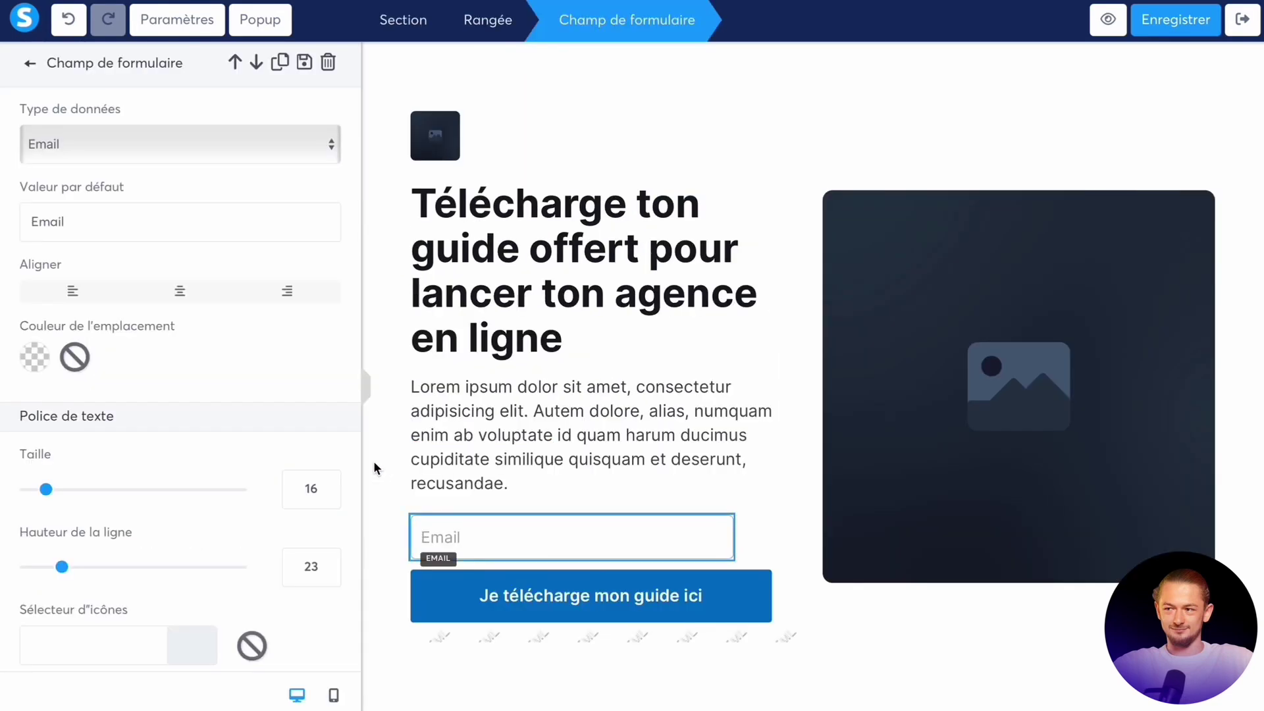
Set the email field's right margin to 90
scroll(235, 454, down, 10)
scroll(231, 453, down, 3)
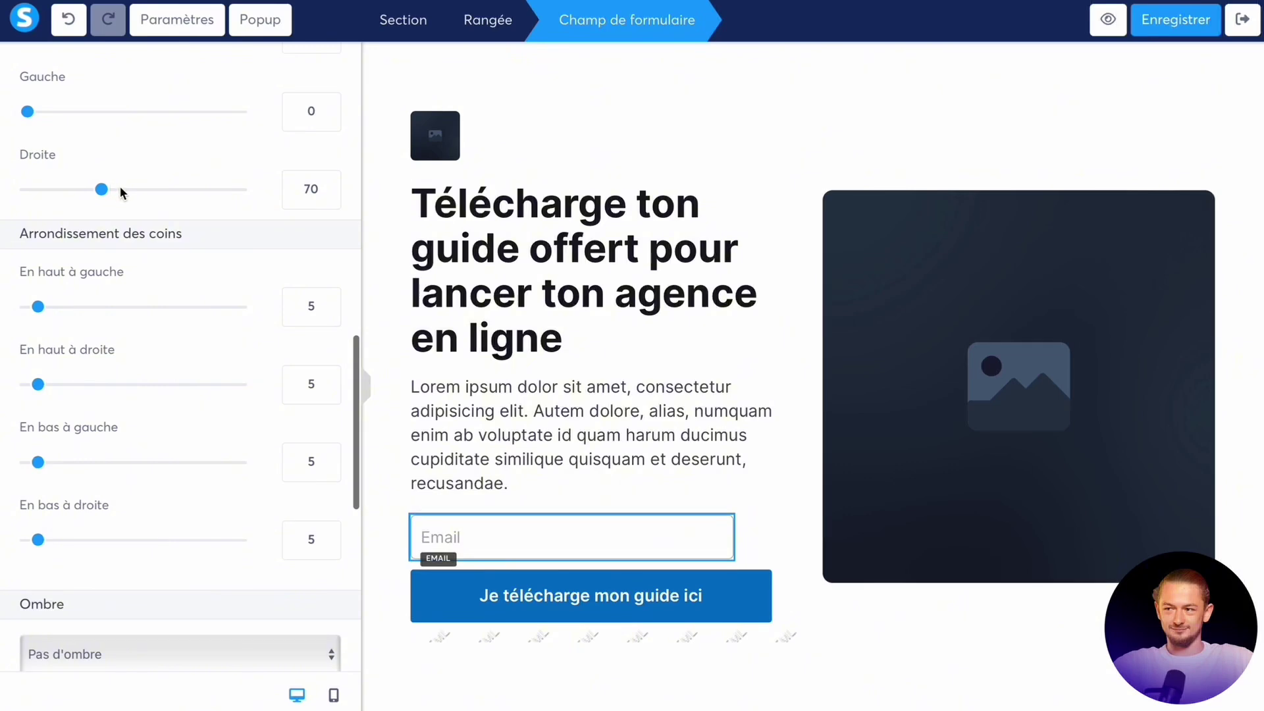
click(120, 189)
click(333, 185)
click(332, 185)
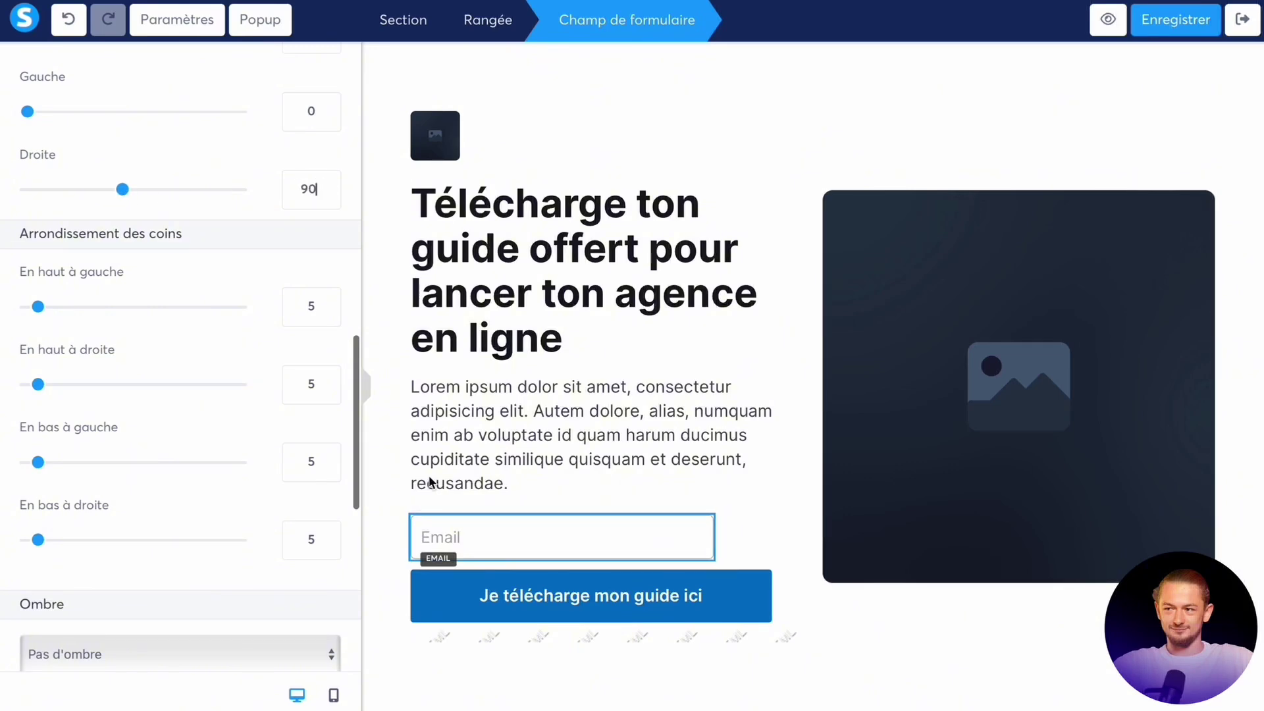
Set the button's background to the default solid orange, F5A623
click(537, 609)
scroll(208, 474, down, 10)
scroll(209, 474, up, 5)
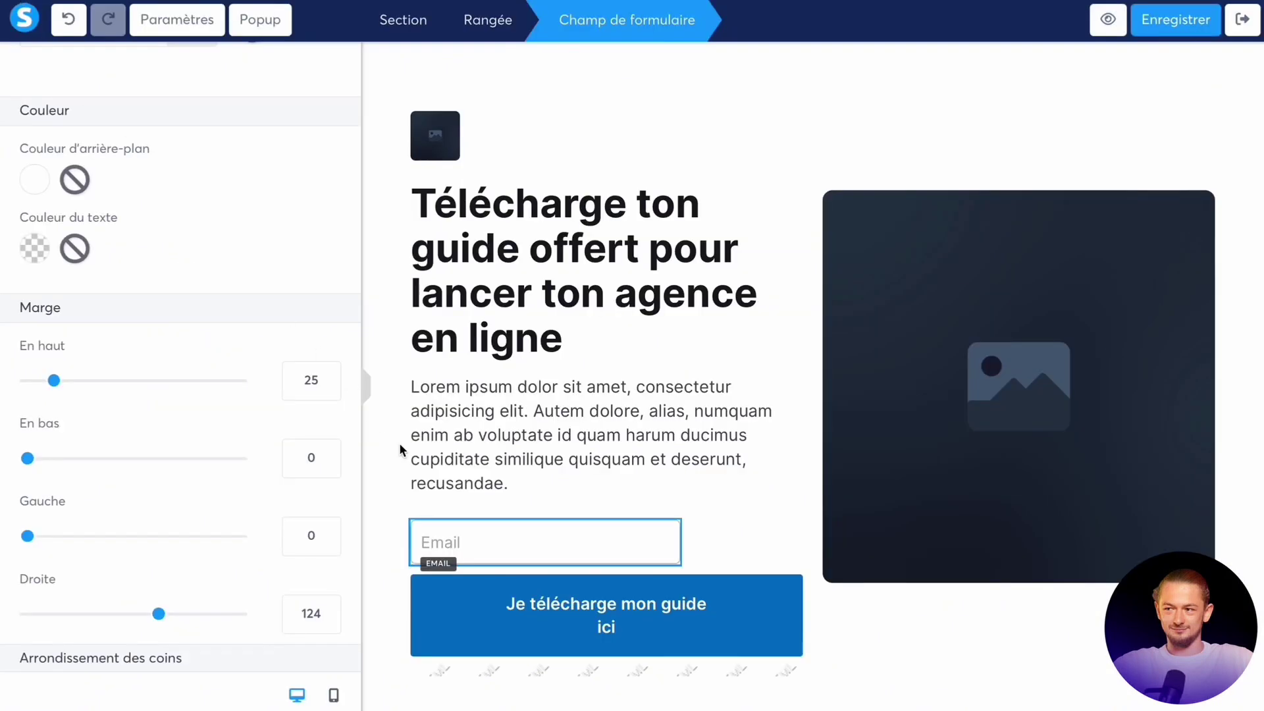
click(500, 600)
scroll(158, 412, down, 1)
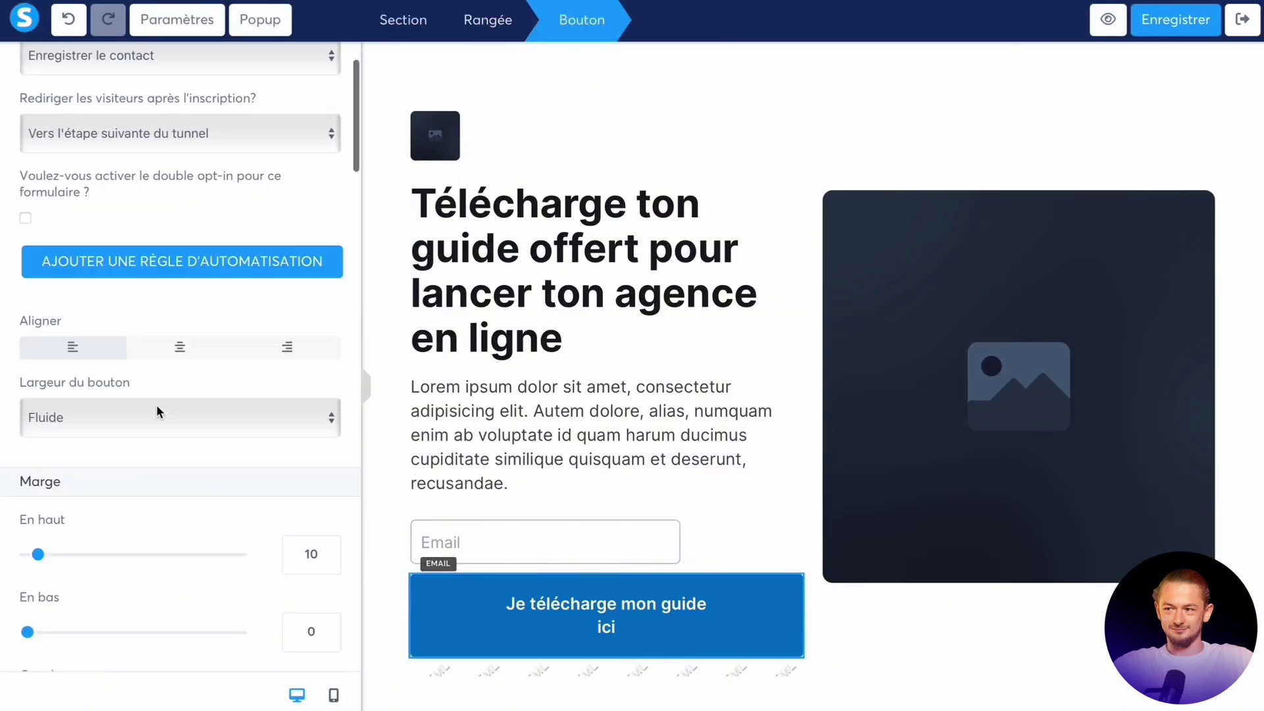
scroll(157, 408, down, 12)
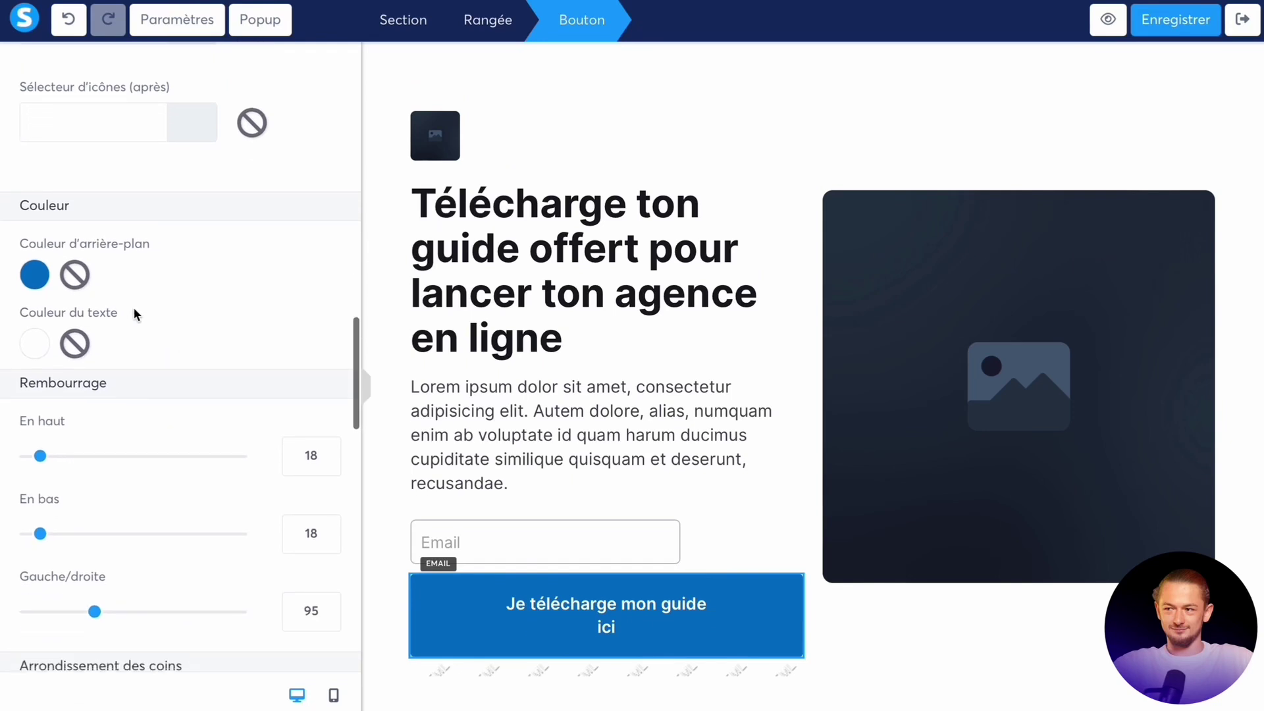
click(34, 274)
click(112, 389)
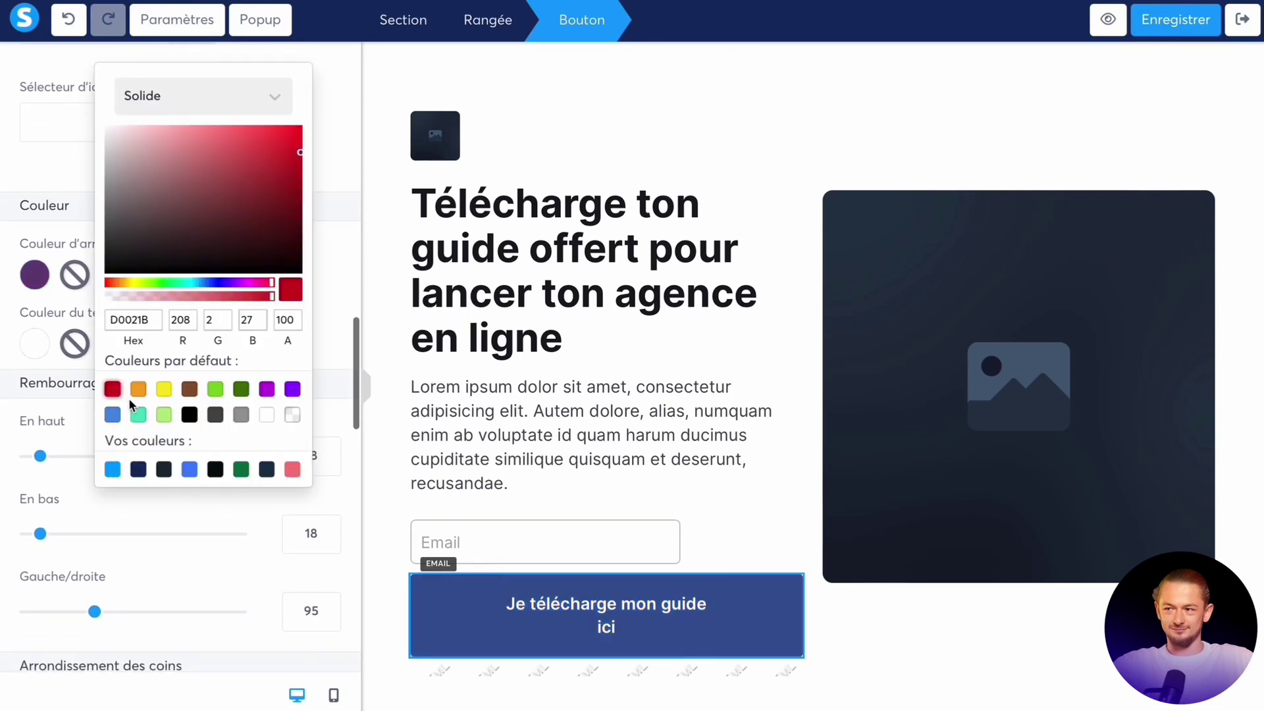
click(137, 393)
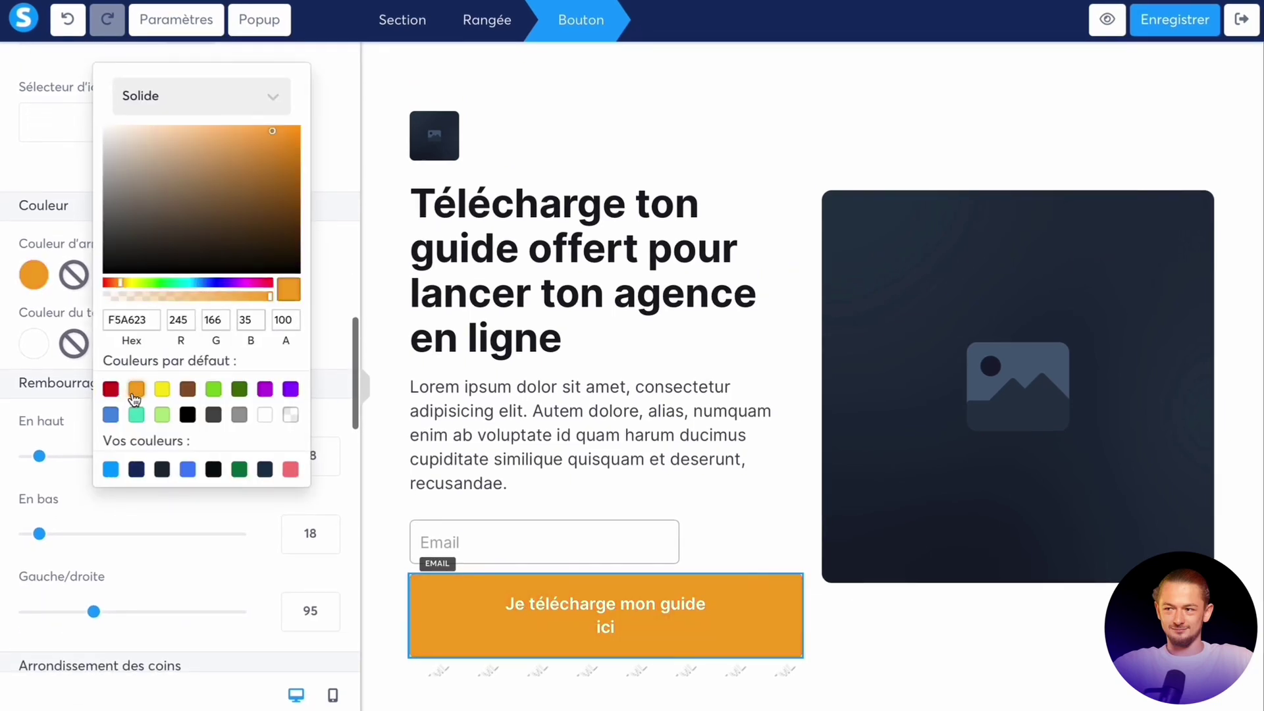
Switch the button's background to a gradient and set its end colour to blue 0F89E2
click(169, 105)
click(148, 140)
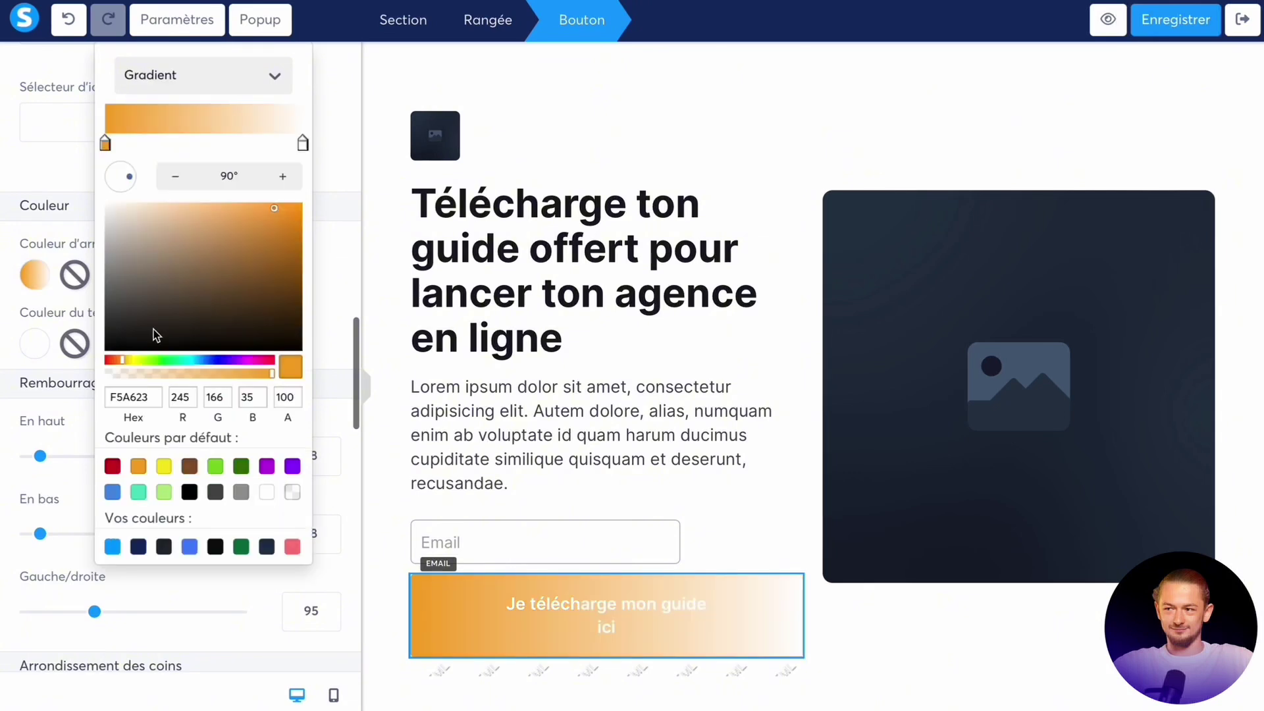
click(302, 143)
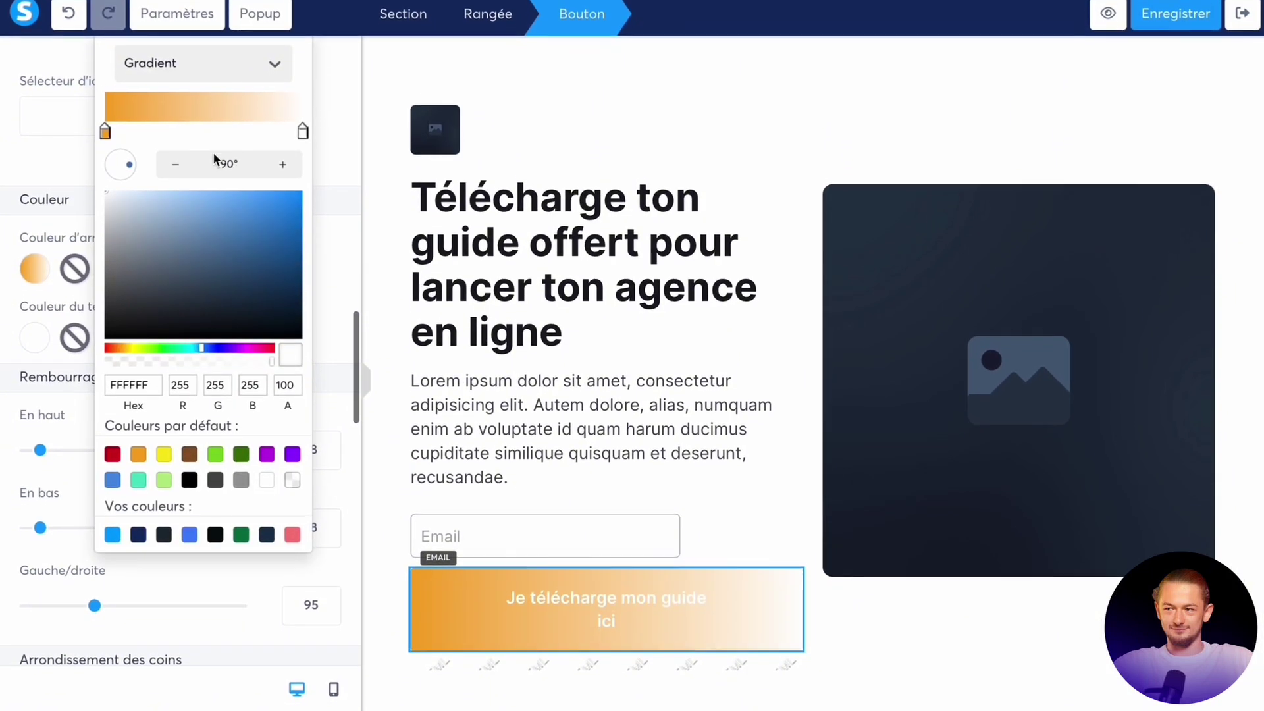
click(289, 207)
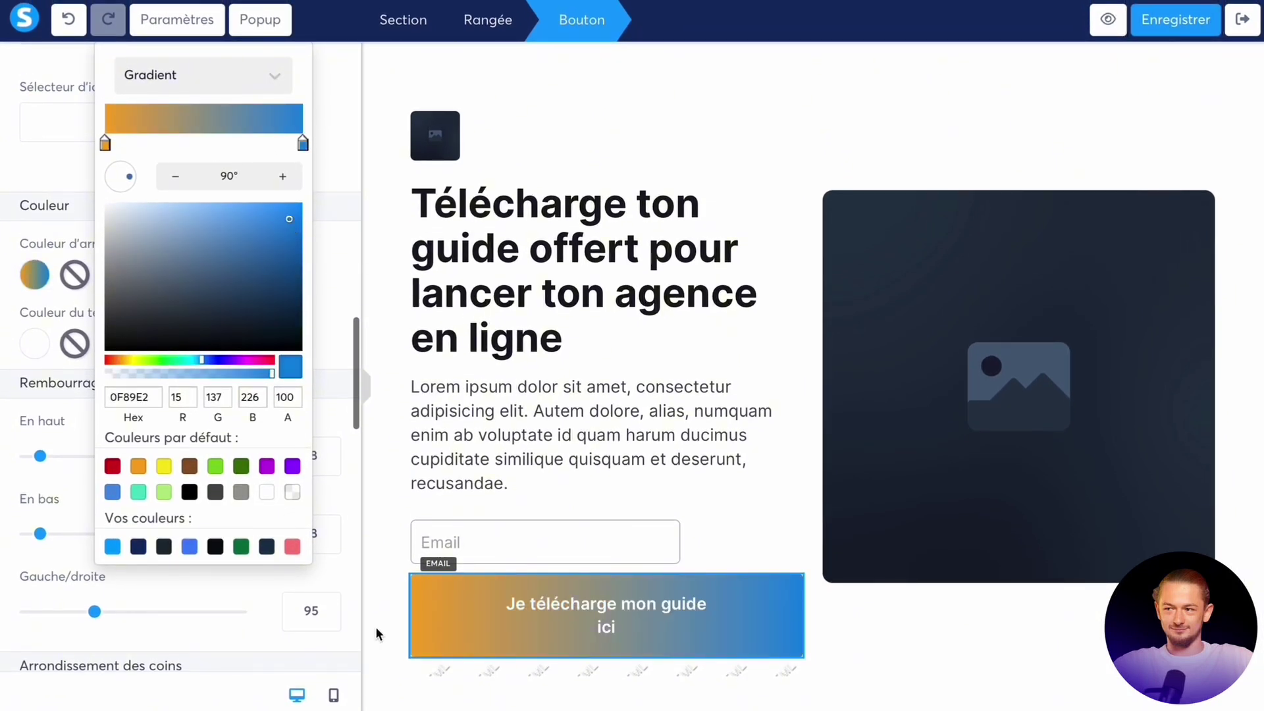
Try gradient angles of 167° and 80° on the button's background, and return the angle to 90°
click(123, 188)
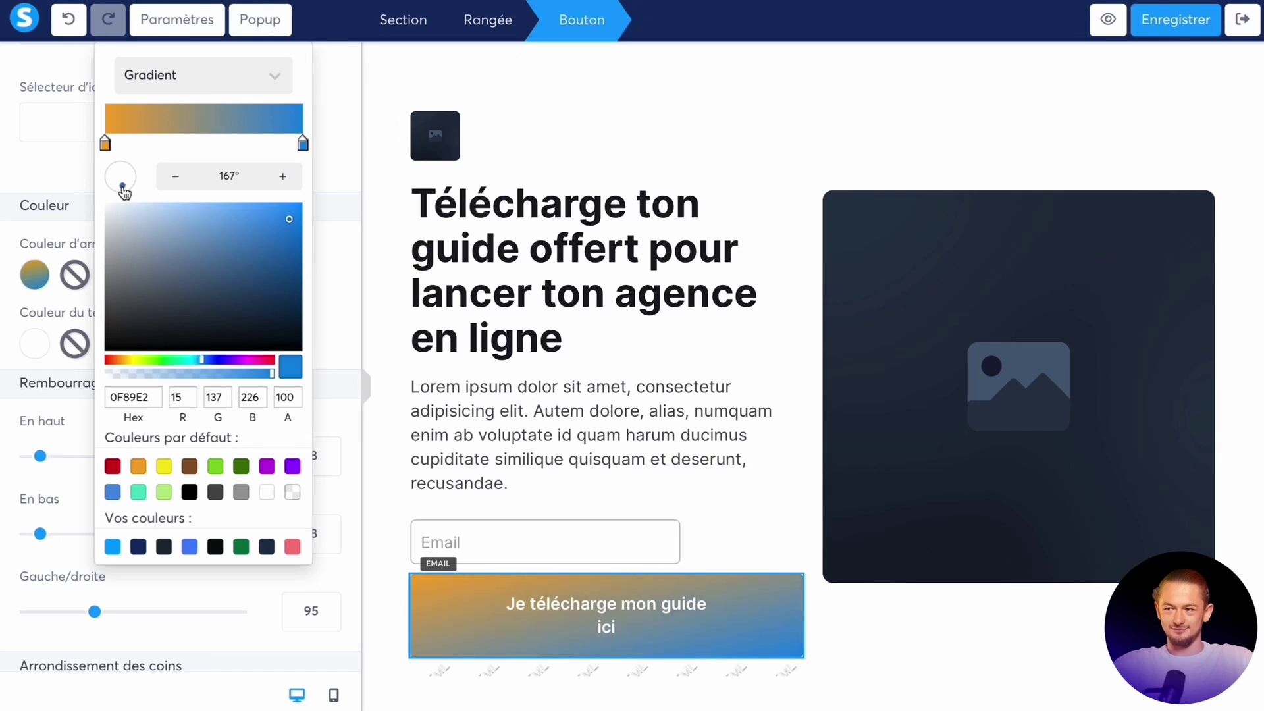
click(132, 177)
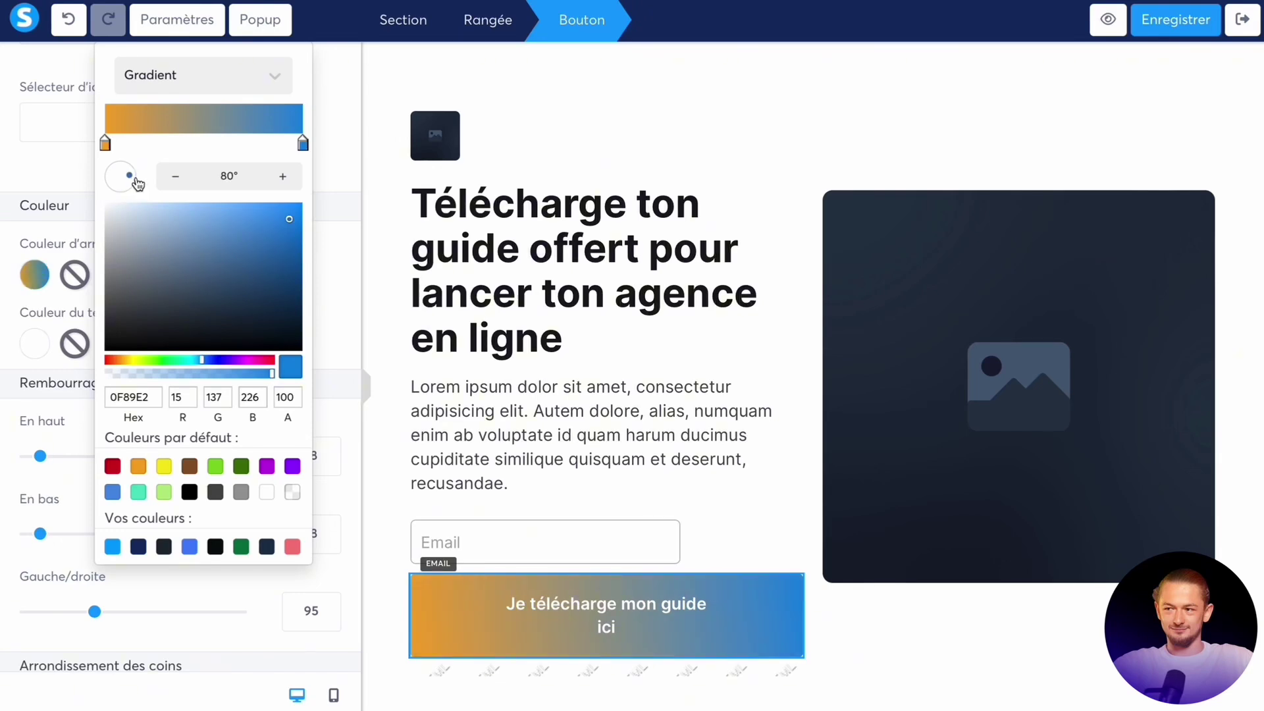
click(134, 177)
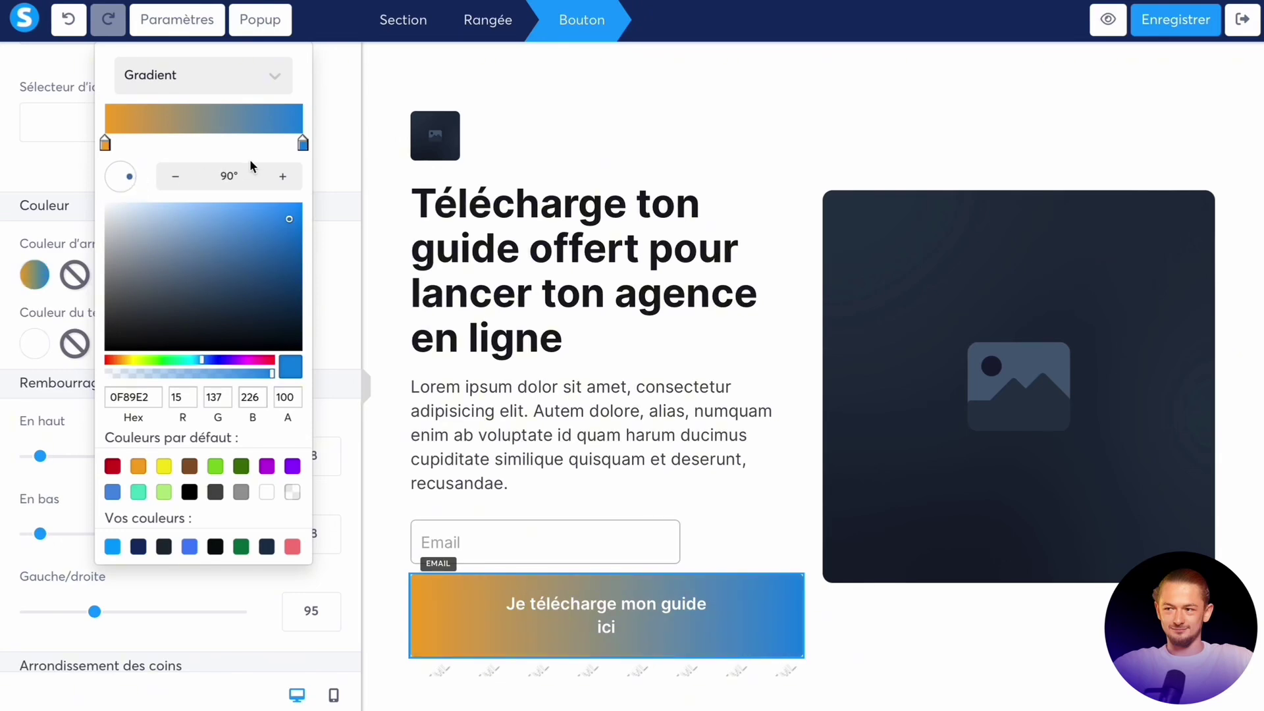
Set the end colour of the button's gradient to dark orange B87609 and close the colour picker
click(138, 466)
click(294, 236)
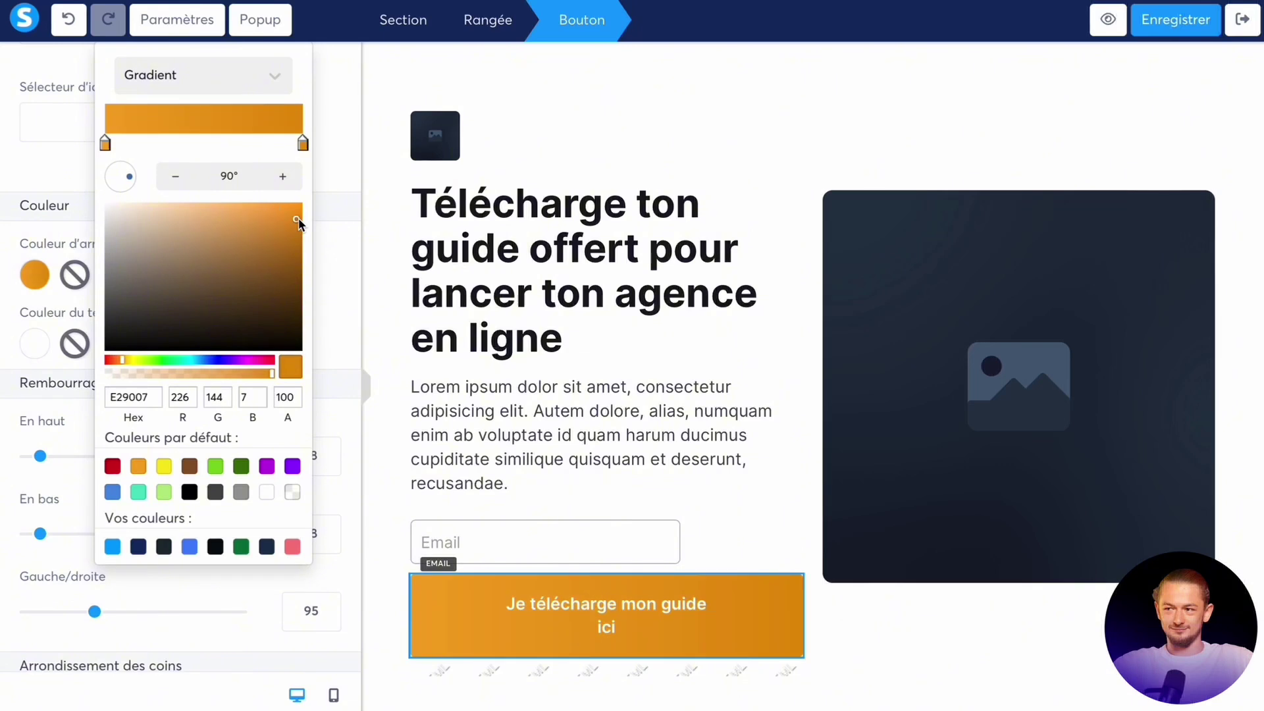
click(276, 237)
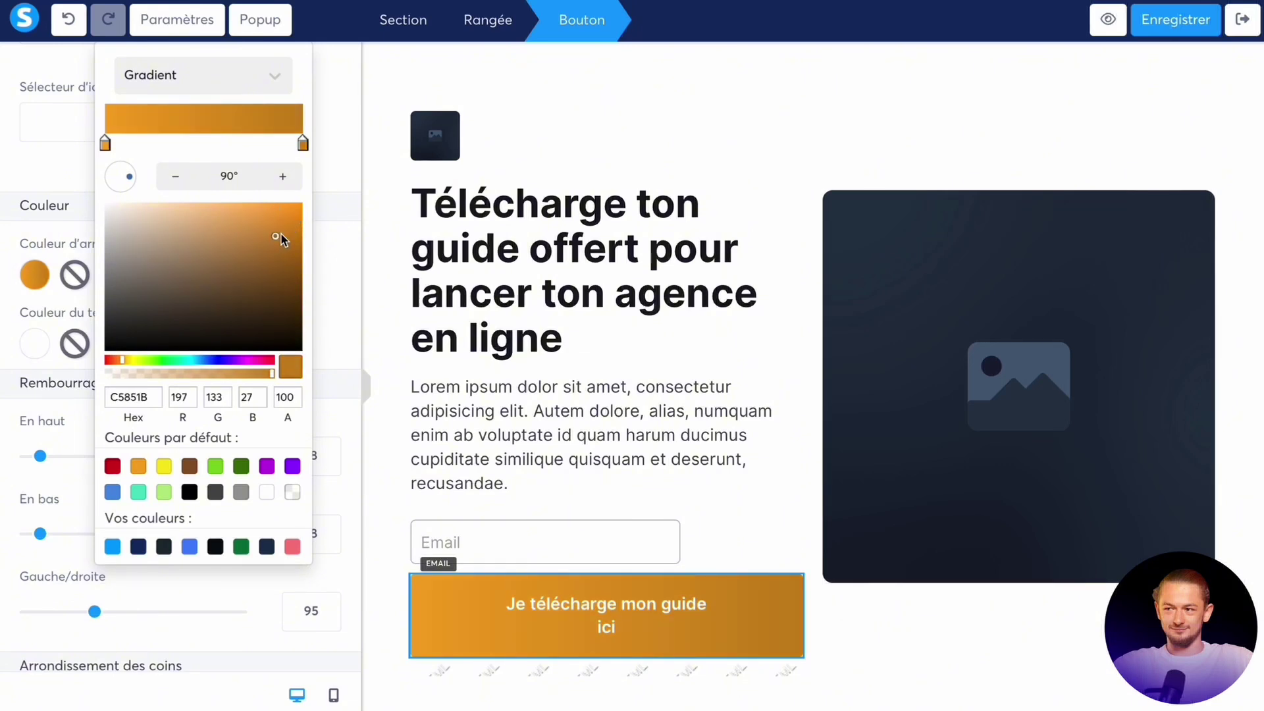
click(294, 244)
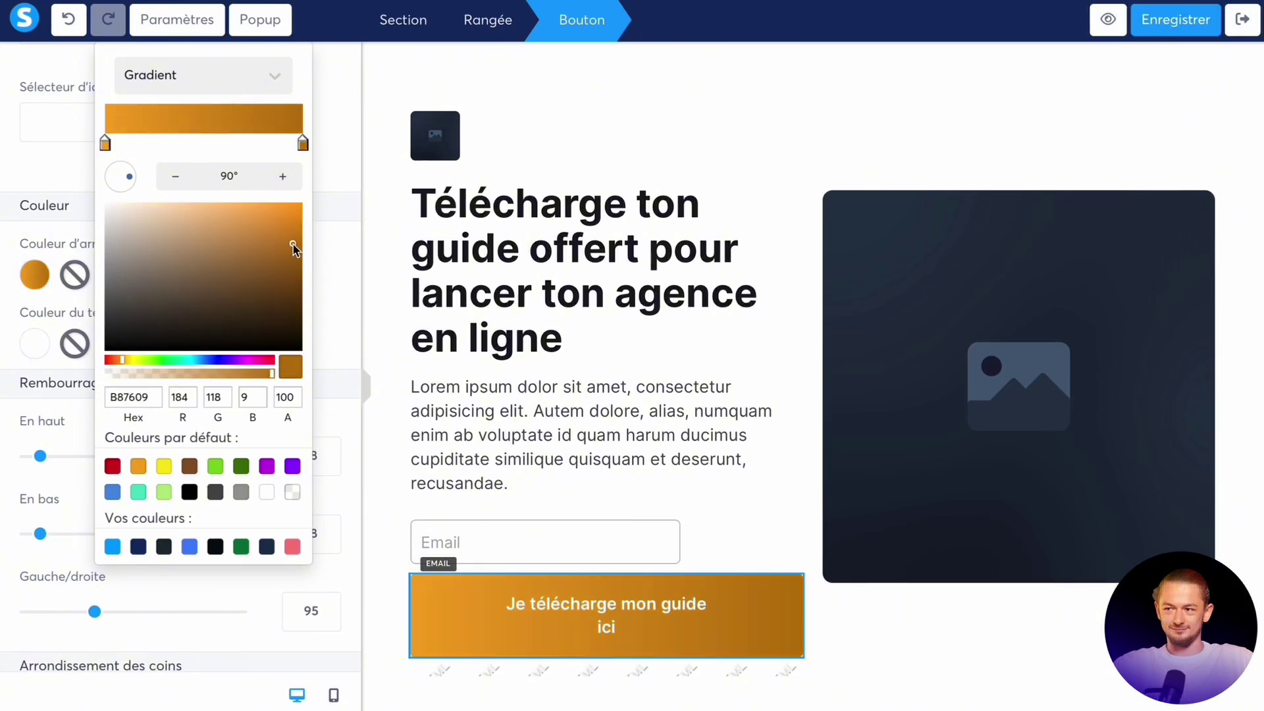
click(327, 256)
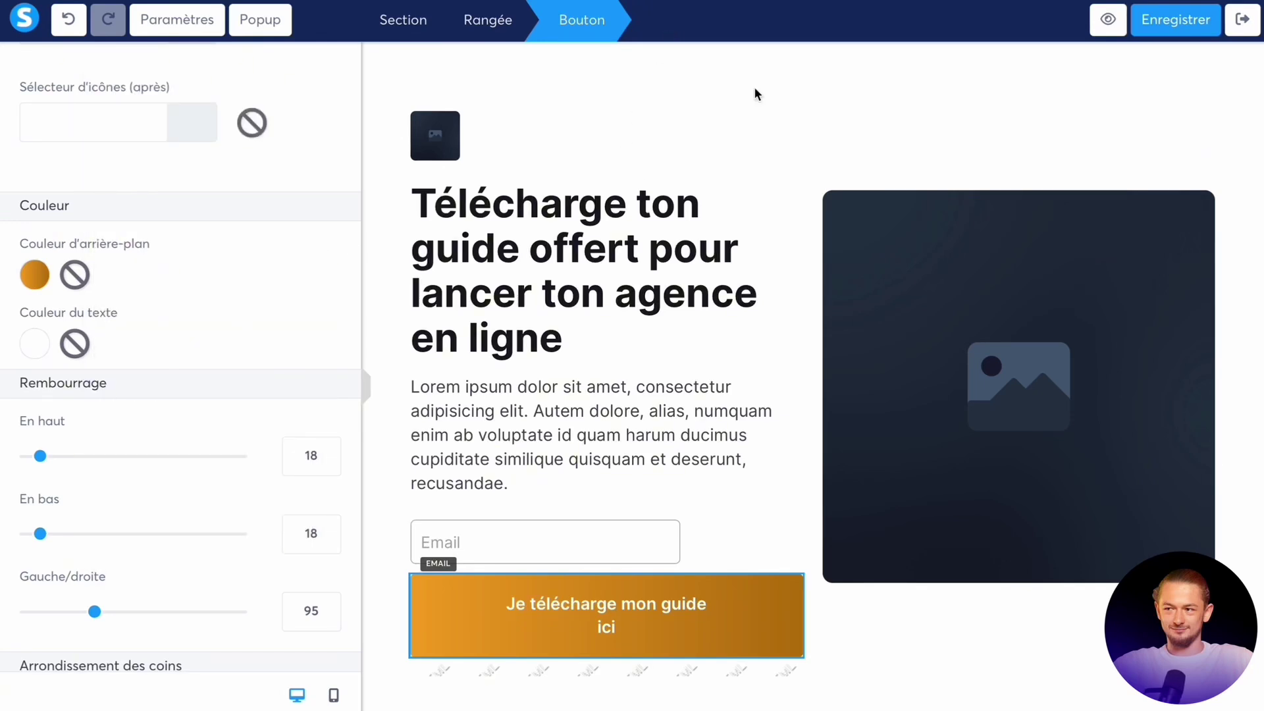
Switch to the CSS Gradient website and look over its gradient editor and generated CSS code
click(1031, 1)
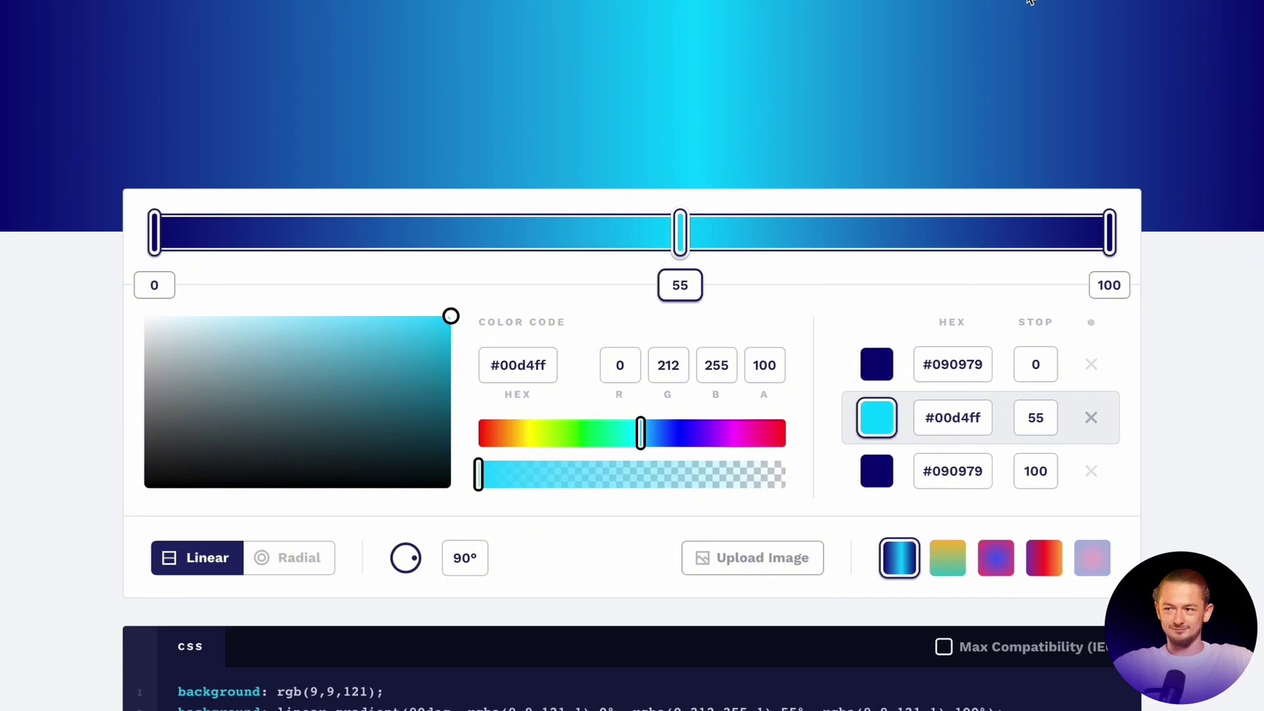
scroll(859, 270, up, 5)
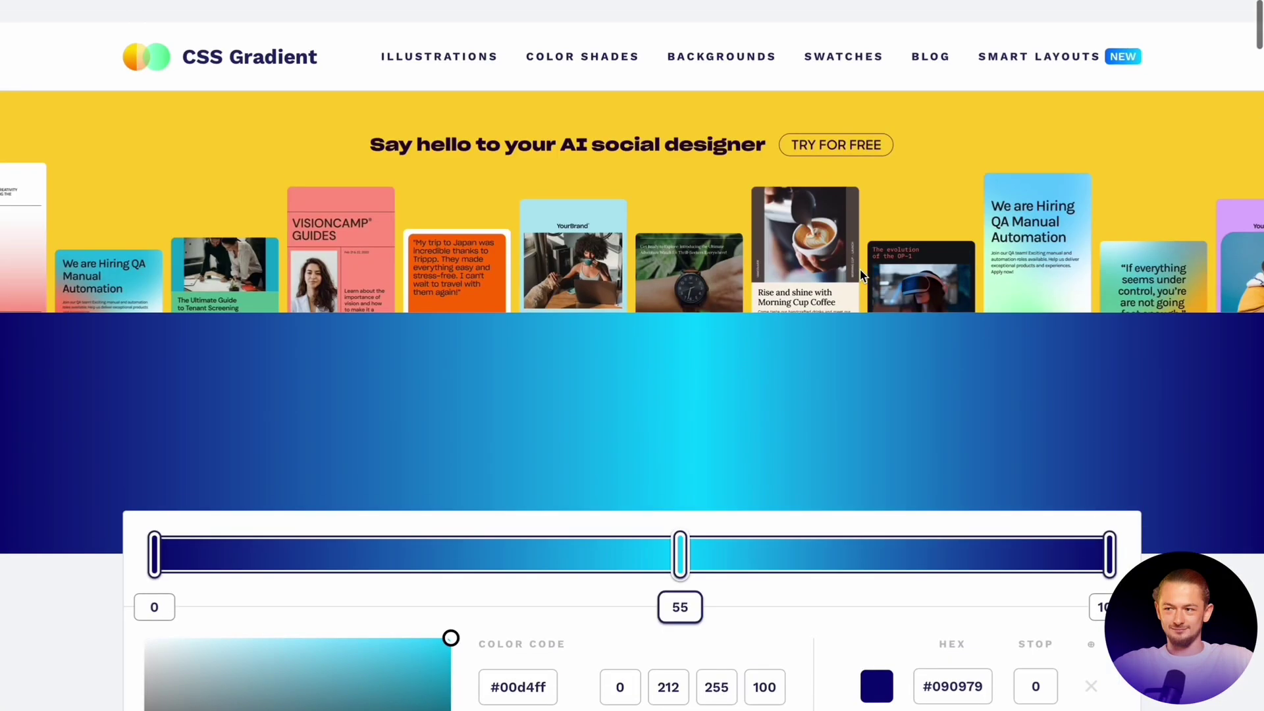
scroll(860, 275, down, 9)
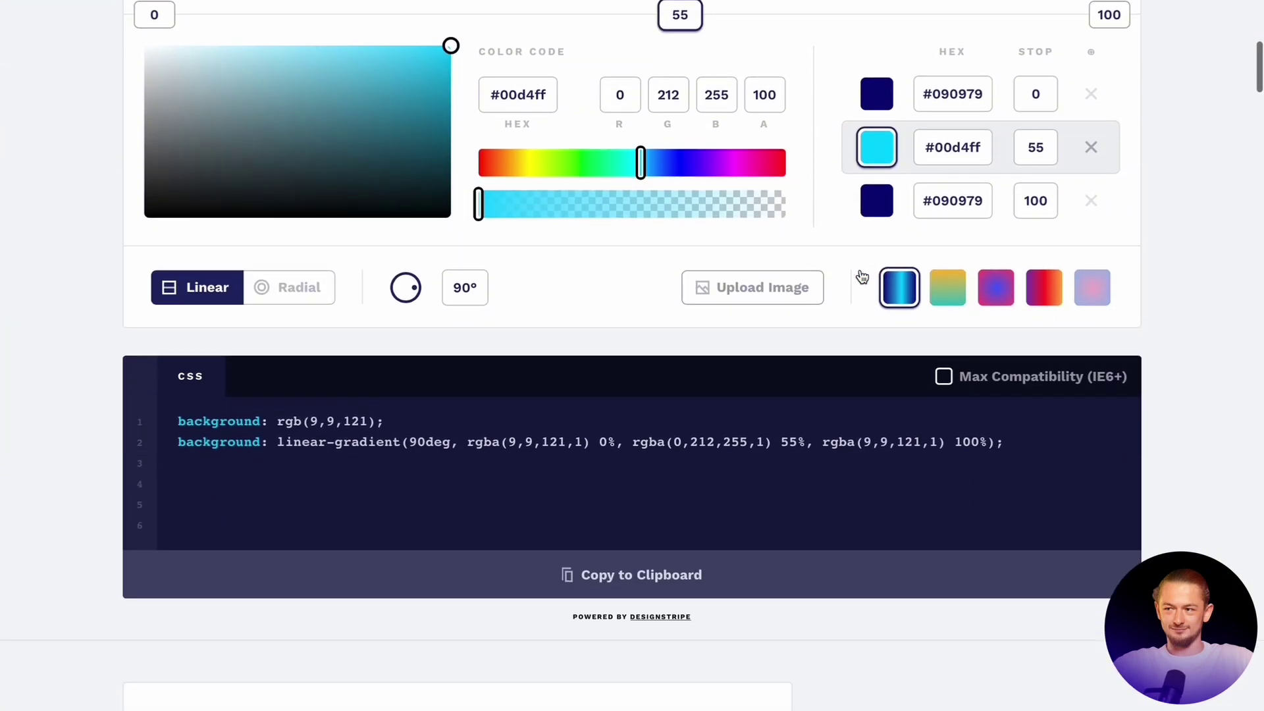
scroll(861, 277, down, 9)
scroll(860, 275, up, 15)
Move the gradient's middle stop to 36 and recolour it pink, #ff0090
drag(680, 414, 602, 415)
drag(587, 617, 644, 604)
drag(603, 425, 495, 422)
scroll(769, 640, up, 1)
click(756, 613)
Add a gradient stop at 69, colour it orange-red #e24614, and check the generated CSS
click(822, 421)
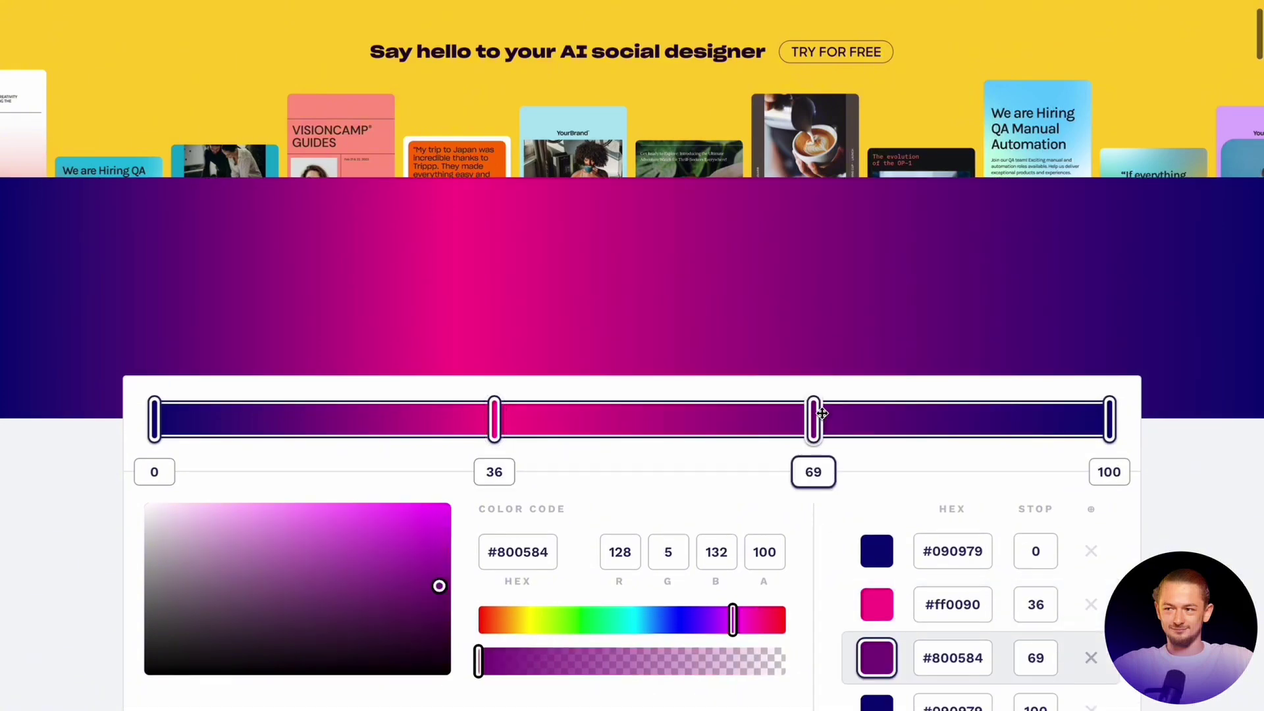
scroll(741, 487, down, 2)
click(492, 536)
scroll(659, 329, down, 3)
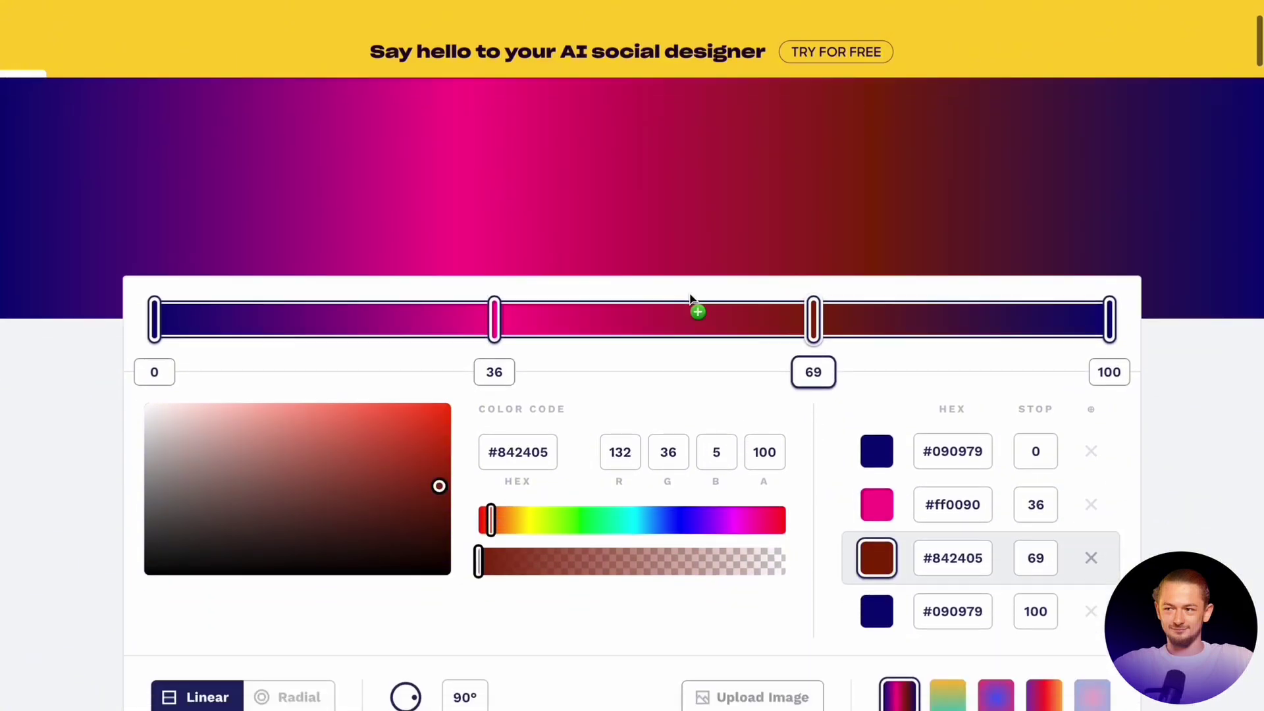
click(423, 256)
scroll(526, 237, down, 1)
scroll(592, 329, down, 3)
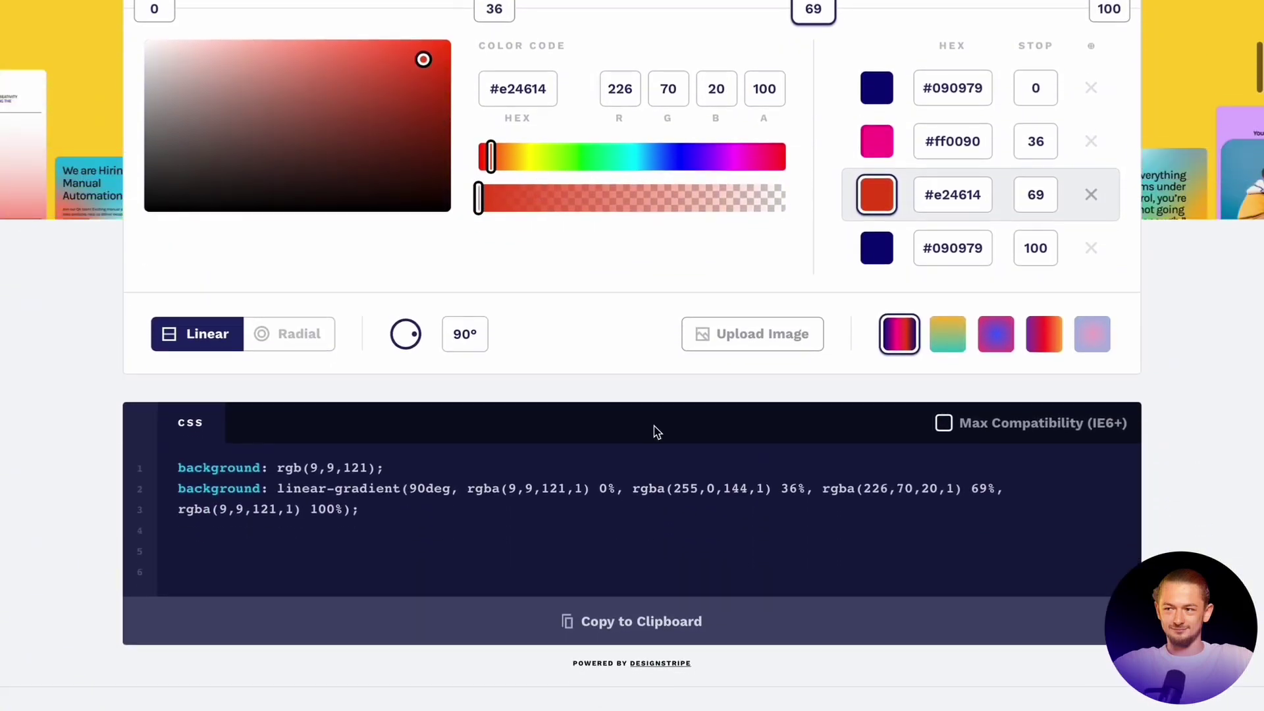
scroll(638, 607, up, 5)
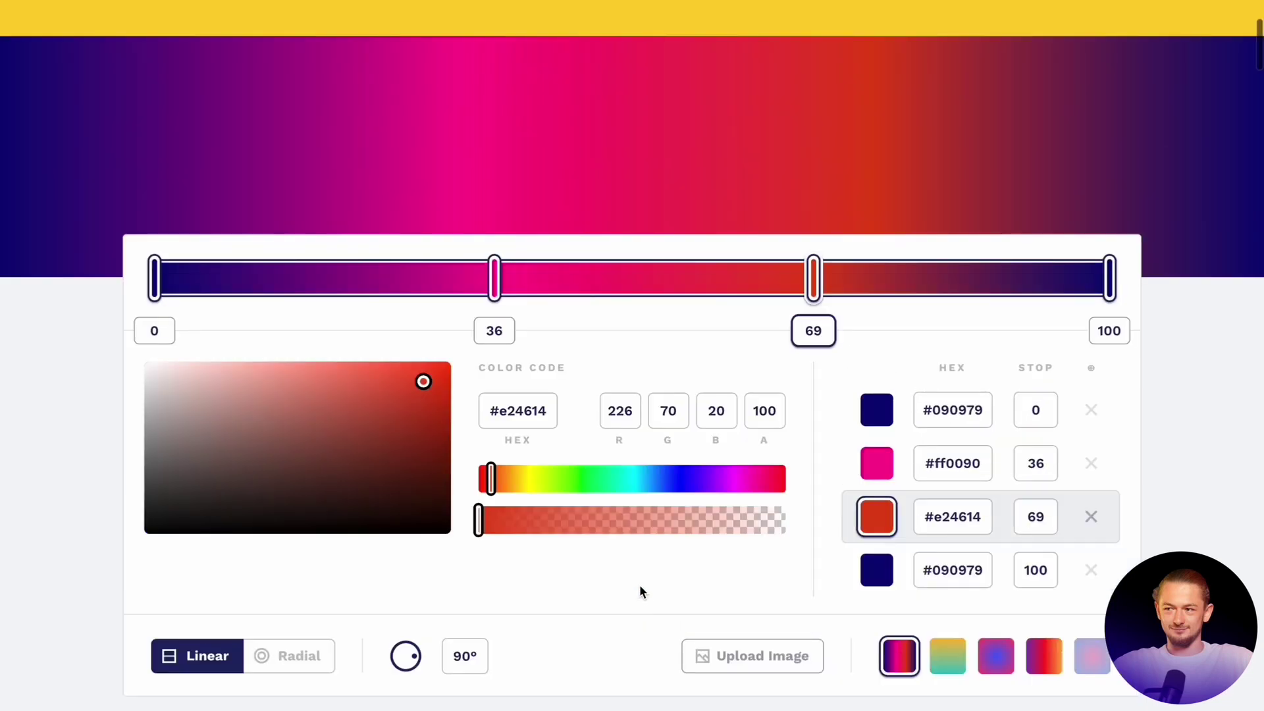
Recolour the gradient's first stop, at 0, dark purple #4c0979
click(162, 278)
click(646, 480)
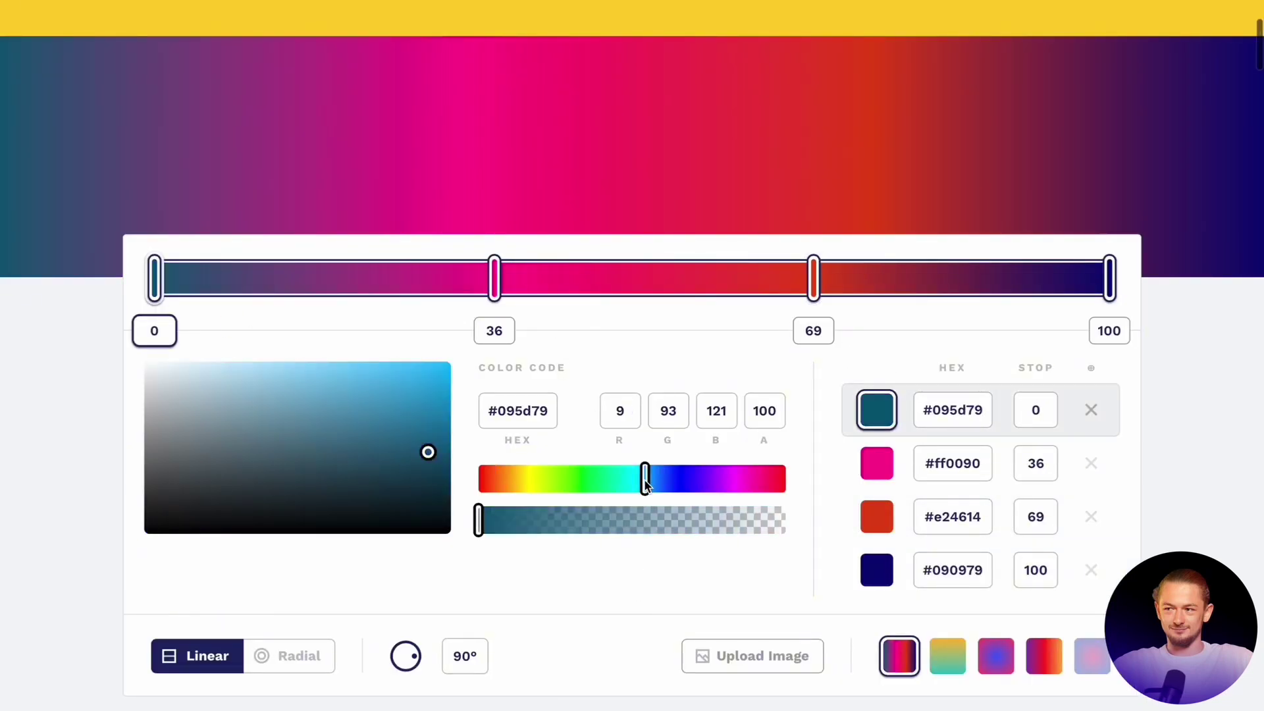
drag(644, 481, 716, 484)
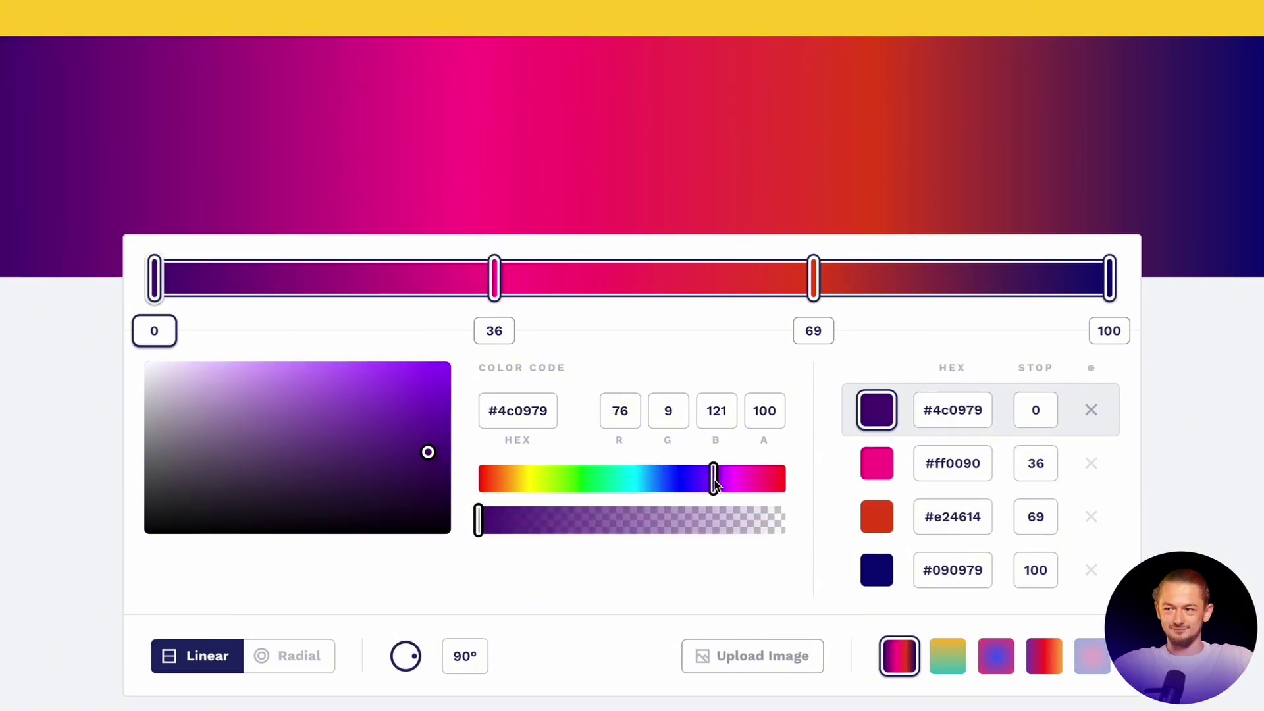
Recolour the gradient stop at 36 magenta #dd089d and darken the stop at 69 to #cc3302
click(494, 277)
click(754, 482)
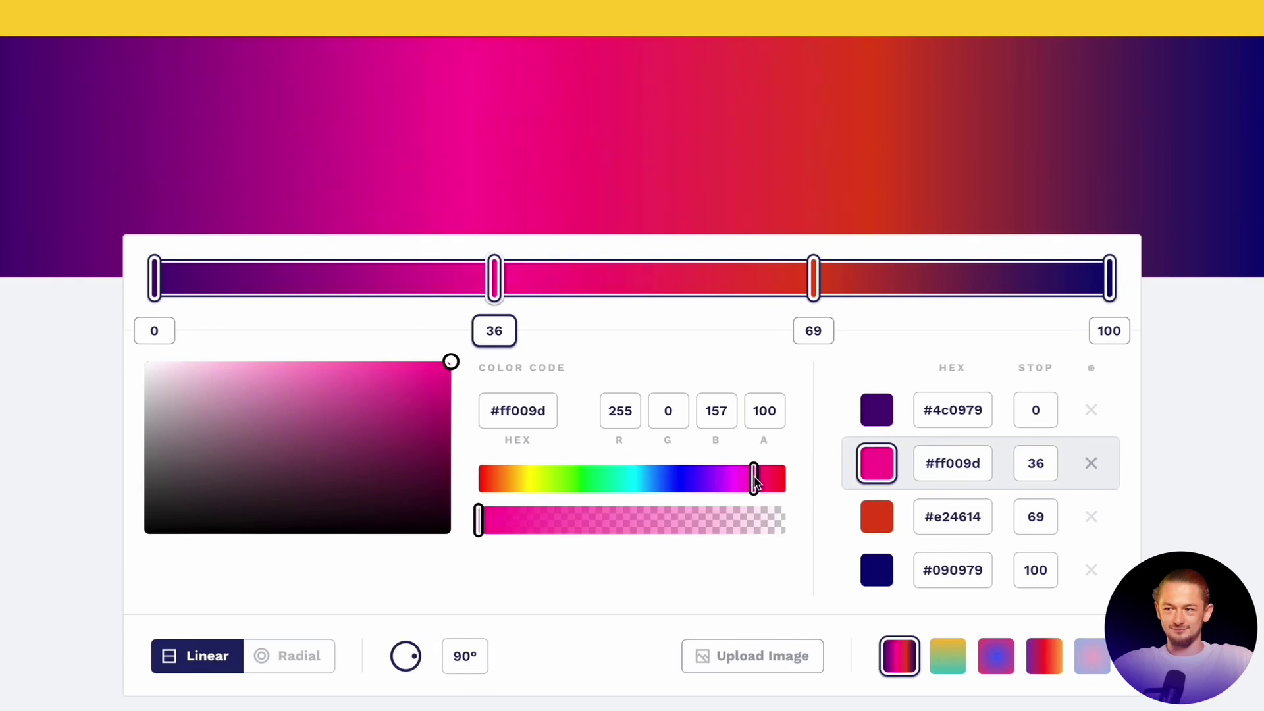
drag(755, 483, 750, 482)
drag(429, 372, 448, 396)
click(813, 280)
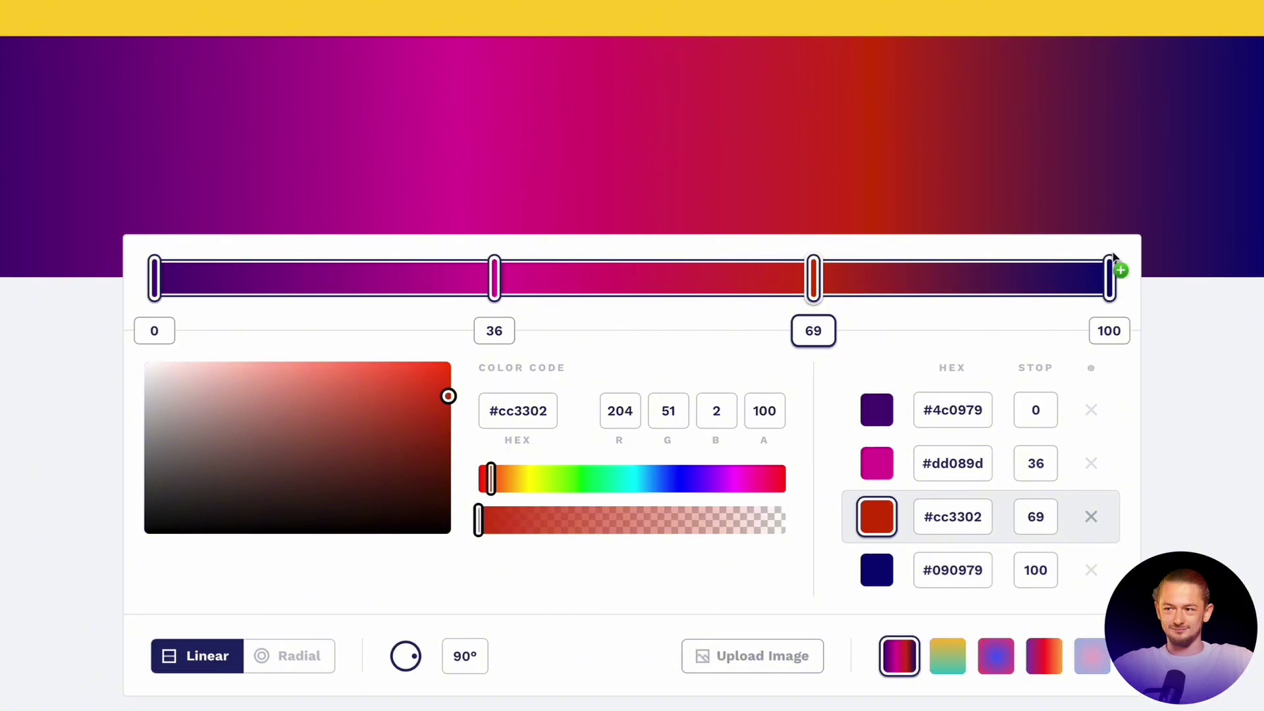
Recolour the gradient's last stop, at 100, purple #a80393 and check the generated CSS
click(1110, 276)
drag(686, 485, 741, 481)
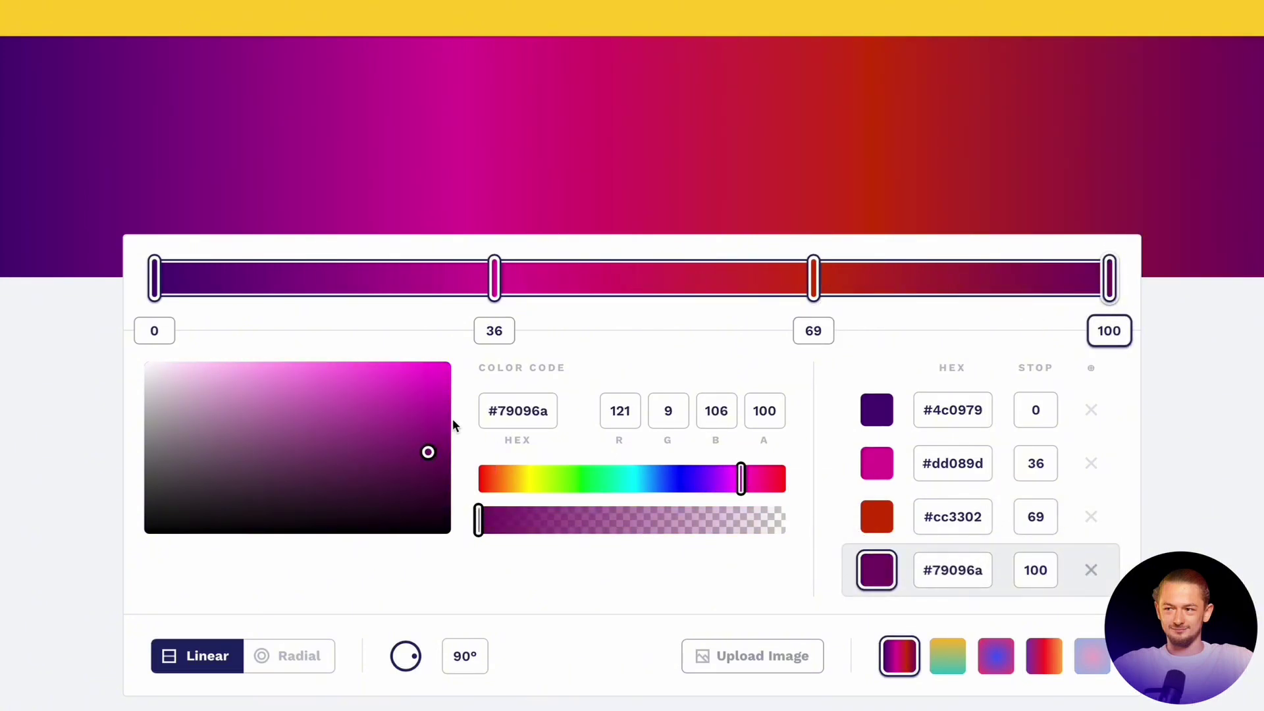
drag(452, 425, 448, 419)
scroll(531, 373, down, 5)
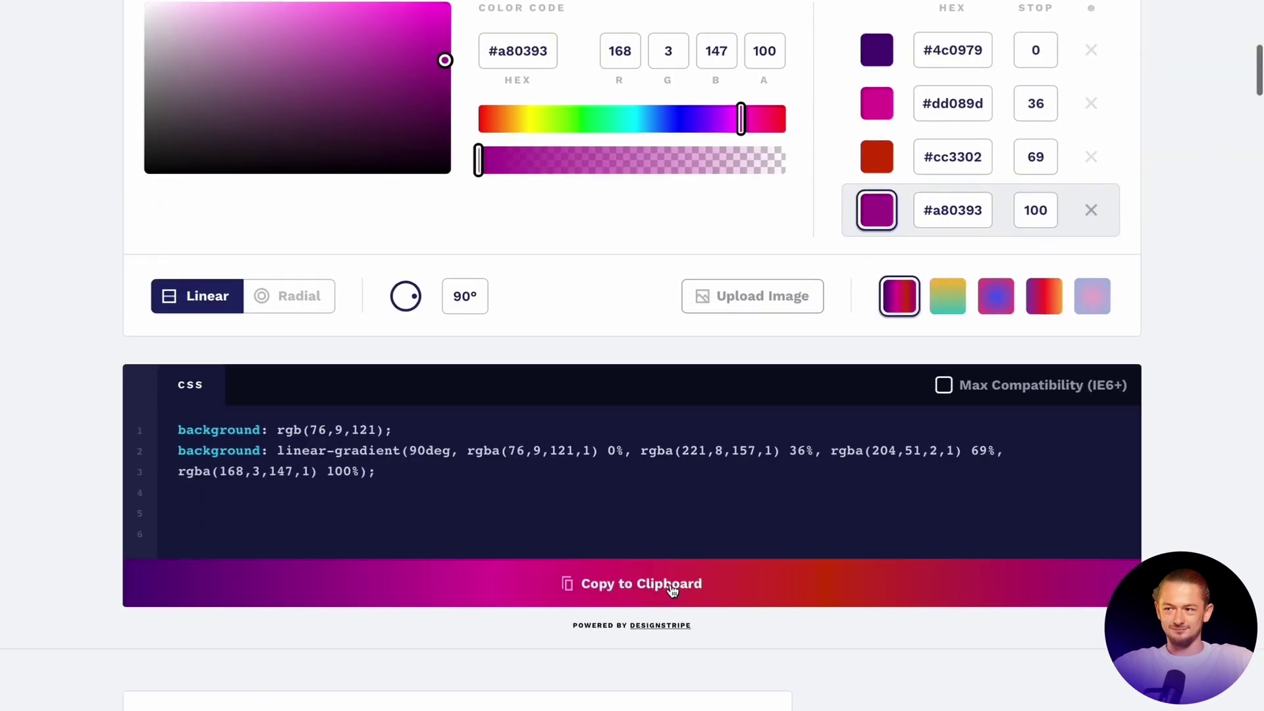
Recolour the gradient stop at 69 crimson, #d20f3f, and check the generated CSS
scroll(678, 589, up, 5)
click(813, 282)
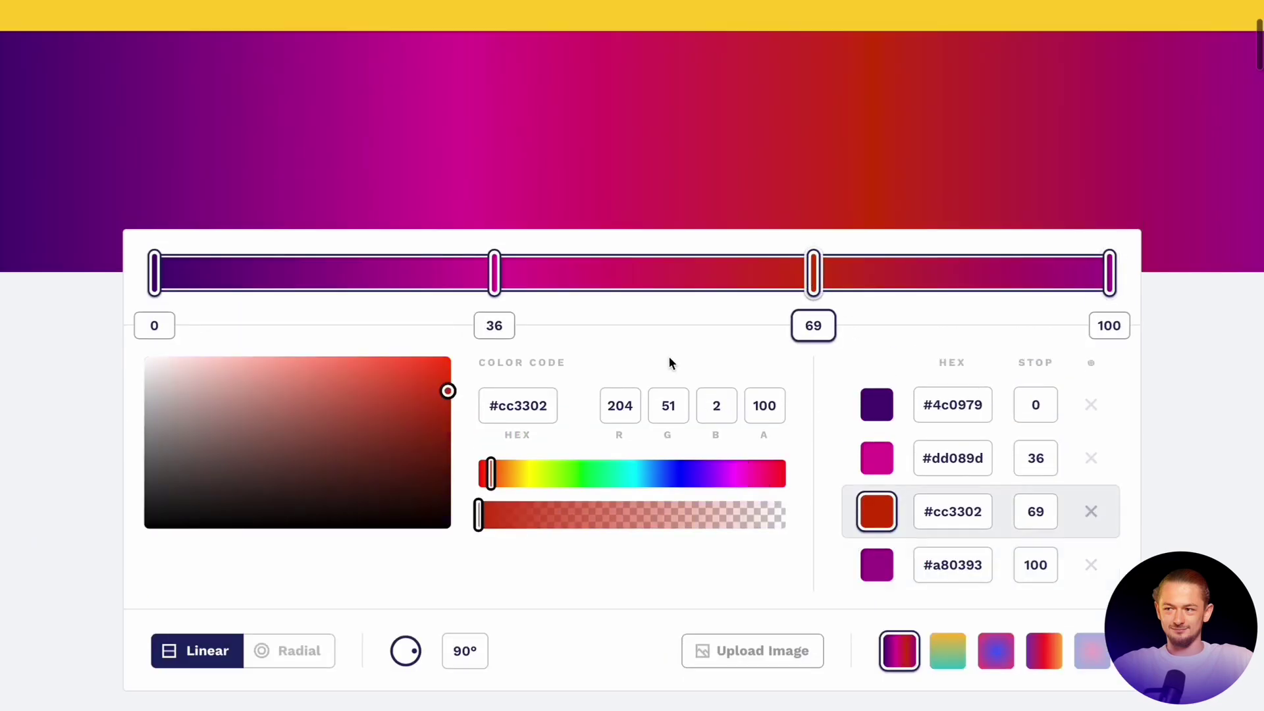
click(443, 376)
drag(753, 488, 773, 486)
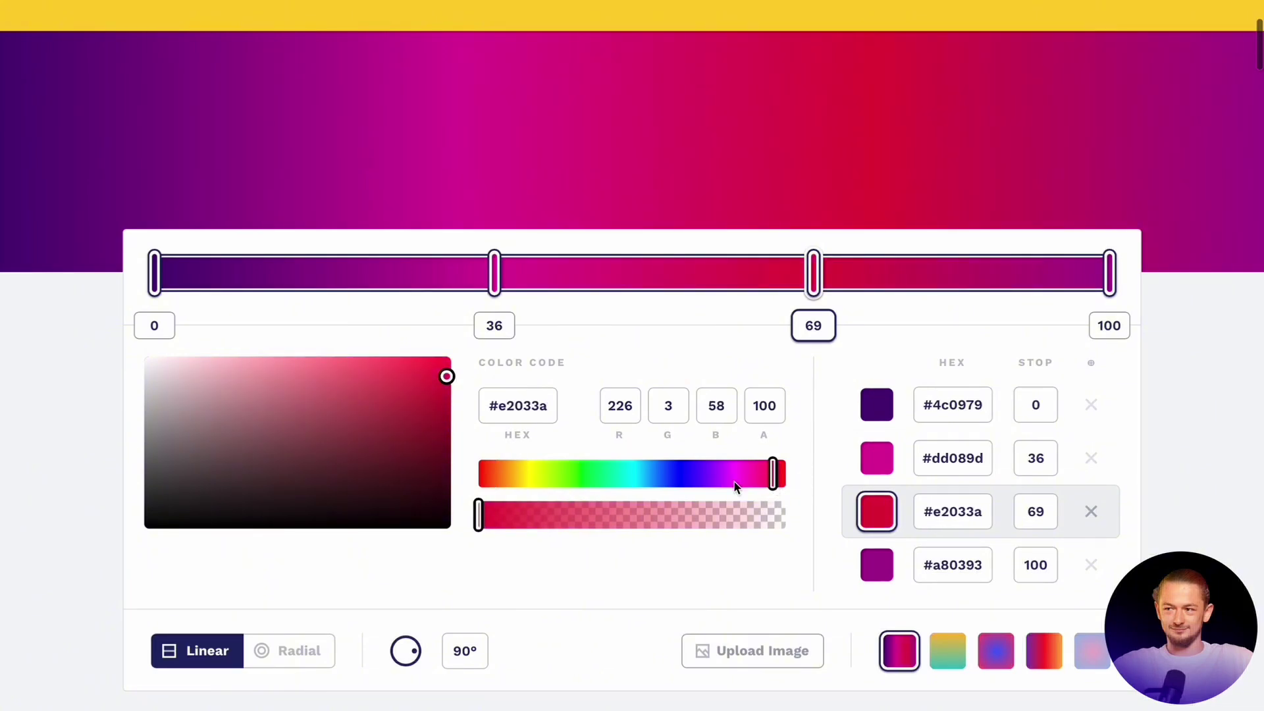
scroll(735, 486, down, 7)
scroll(725, 468, up, 3)
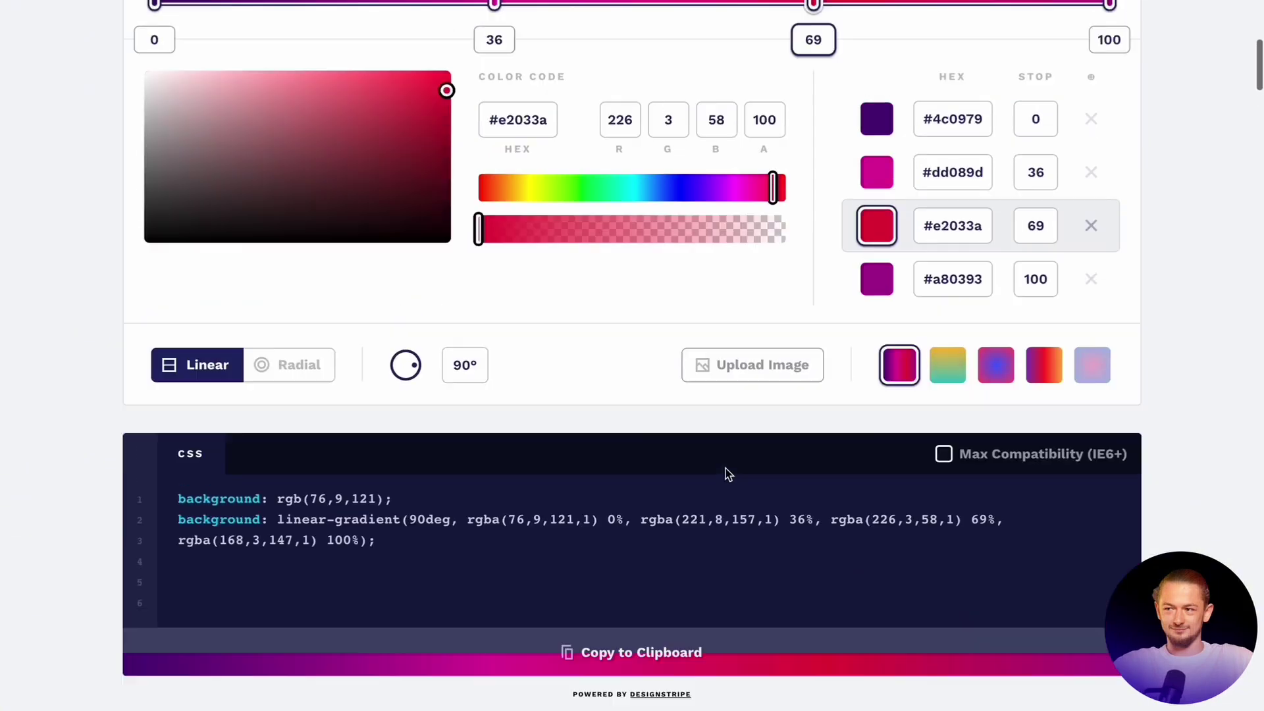
click(429, 142)
scroll(599, 316, down, 5)
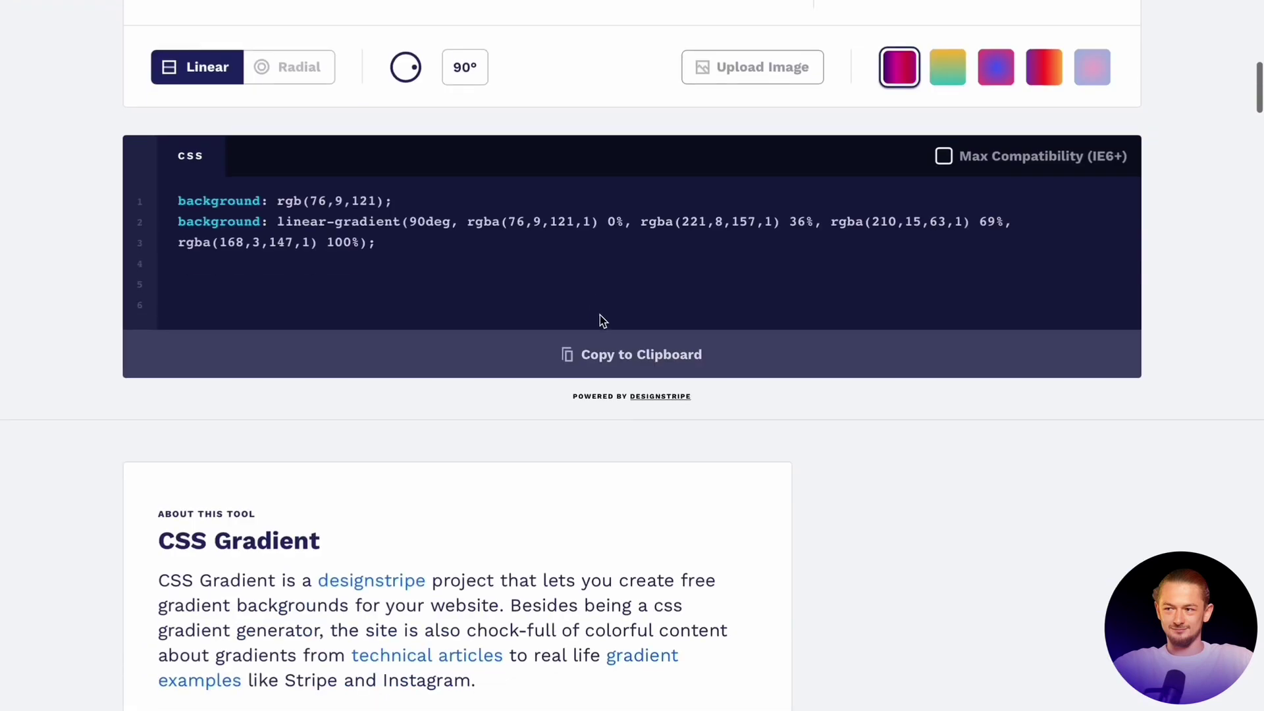
Brighten the gradient's first stop, at 0, to violet #6d03b5
scroll(614, 358, up, 6)
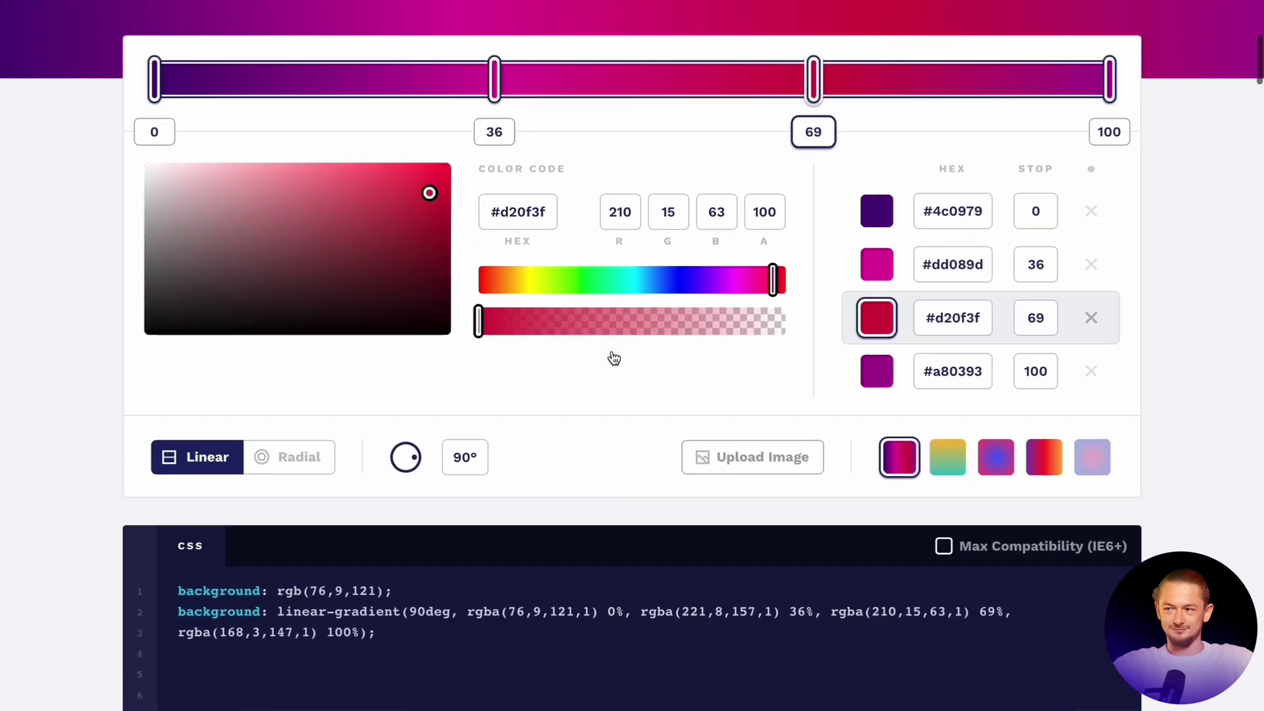
scroll(614, 358, up, 1)
click(966, 283)
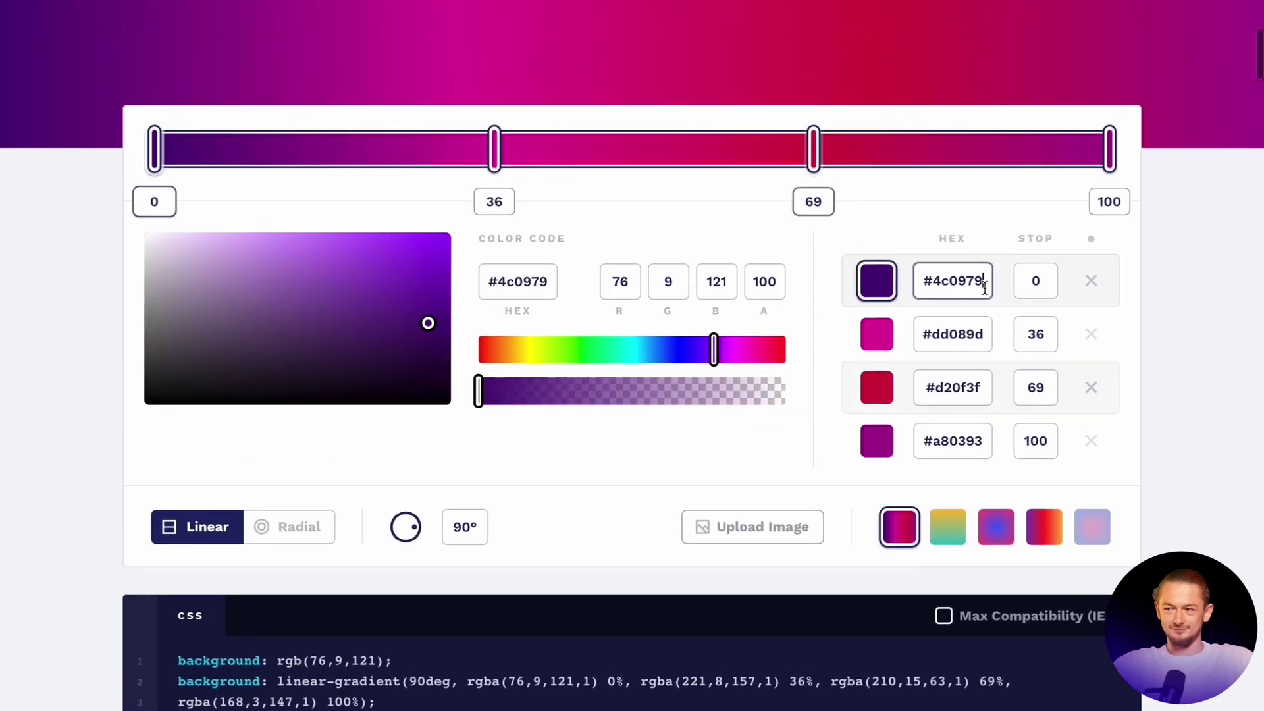
click(437, 299)
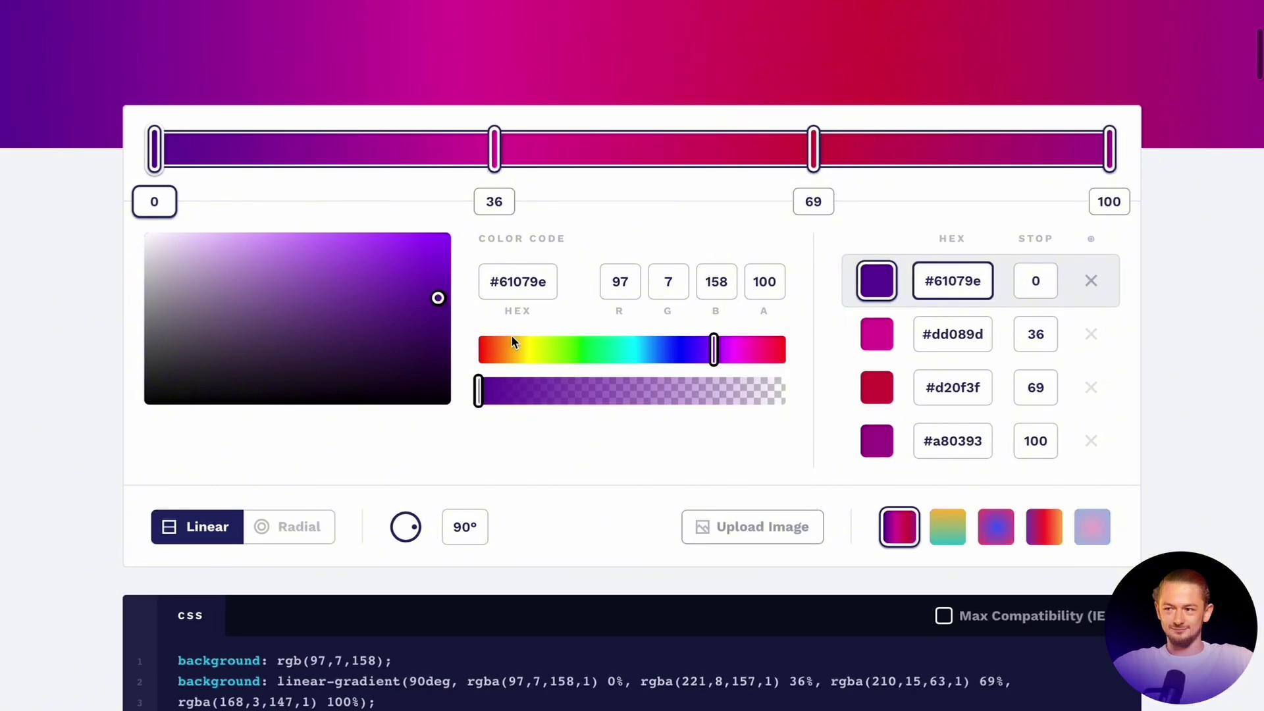
scroll(512, 341, down, 6)
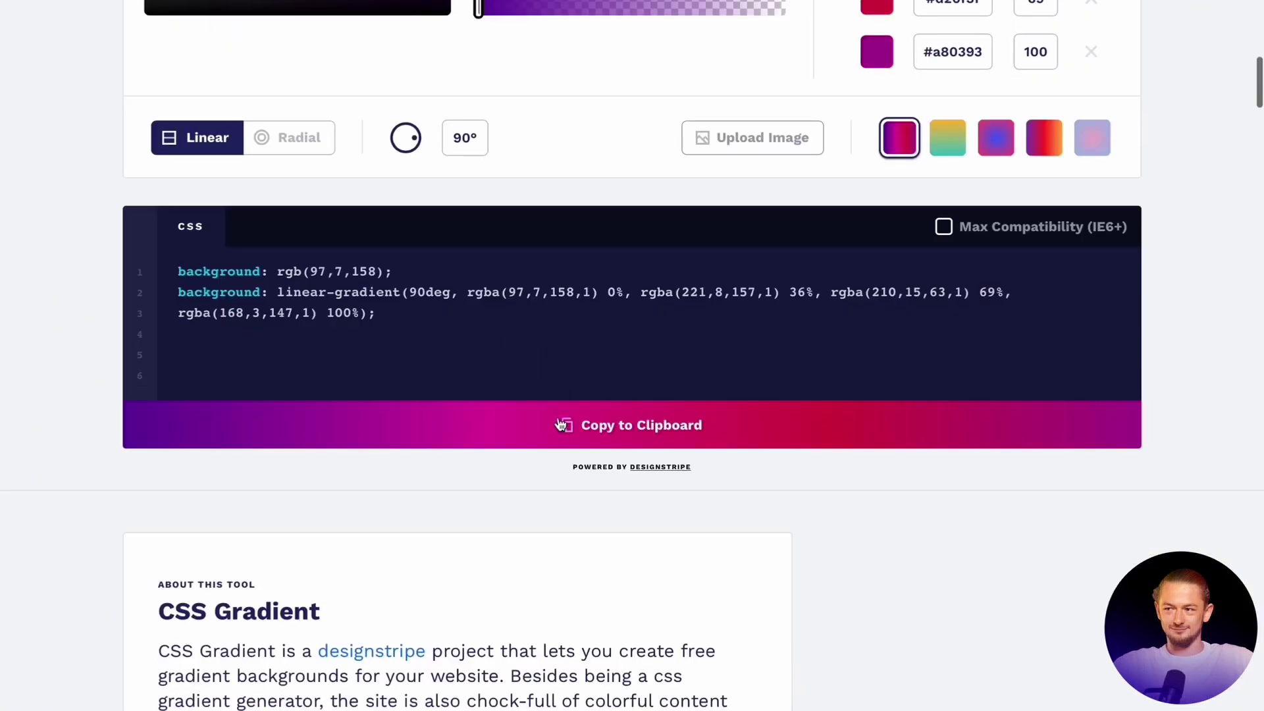
scroll(560, 424, up, 4)
click(447, 136)
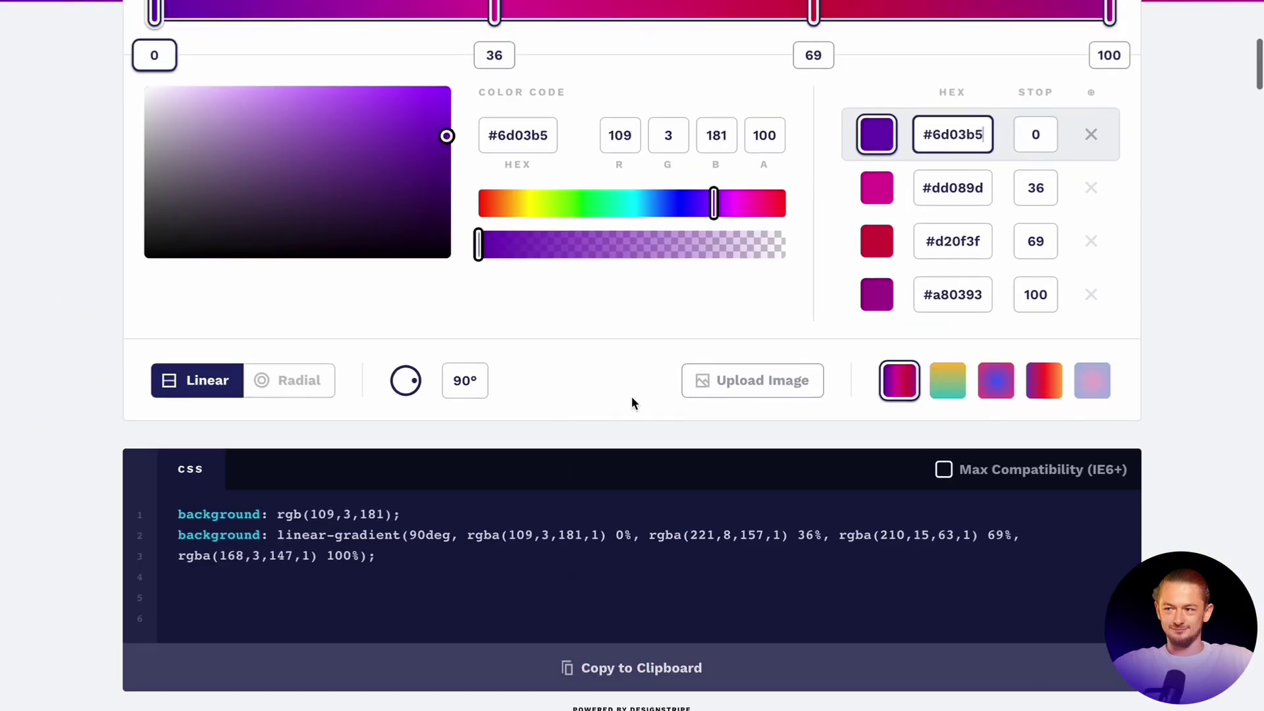
scroll(631, 397, down, 5)
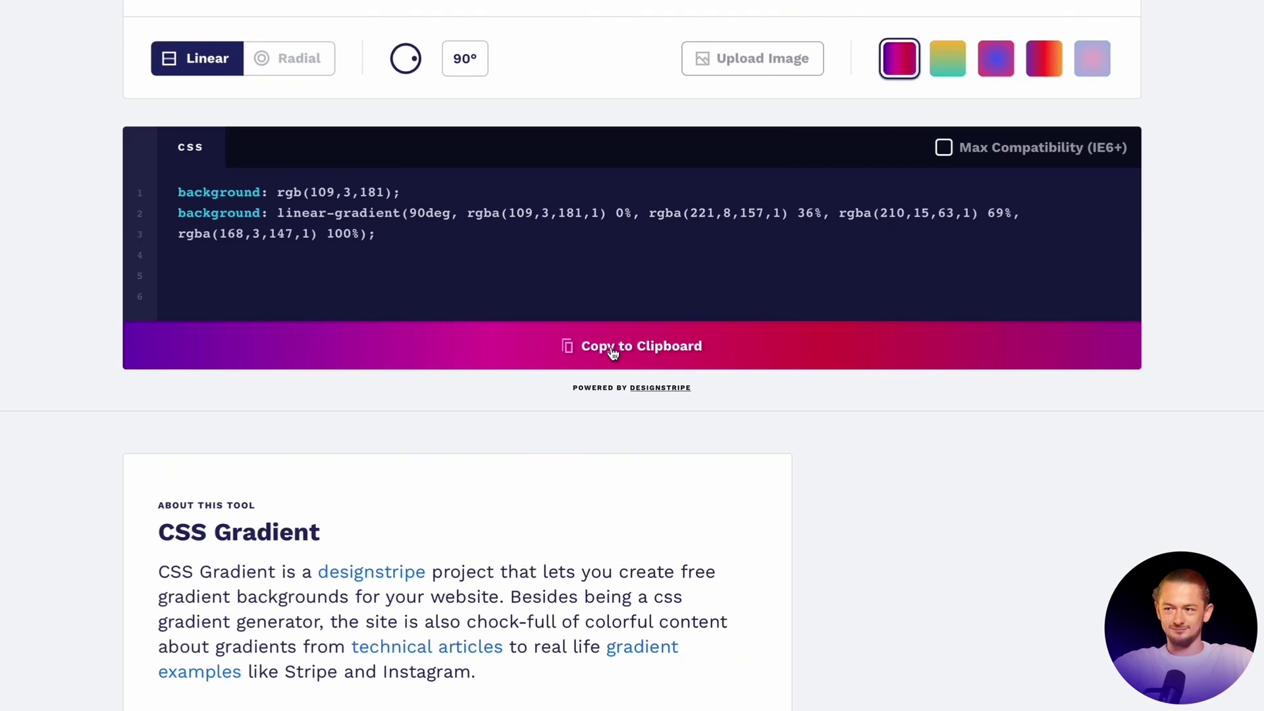
Examine the generated CSS, highlighting the solid background colour and the linear-gradient angle
scroll(612, 354, up, 6)
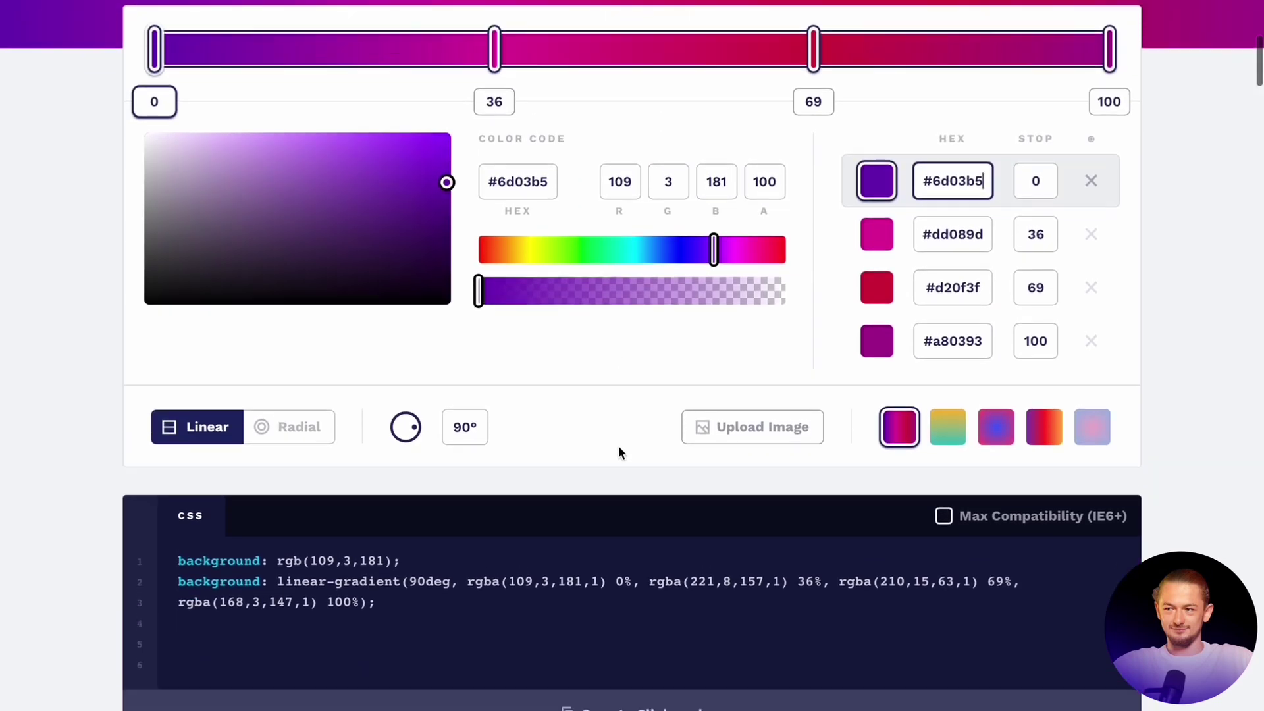
scroll(619, 448, down, 3)
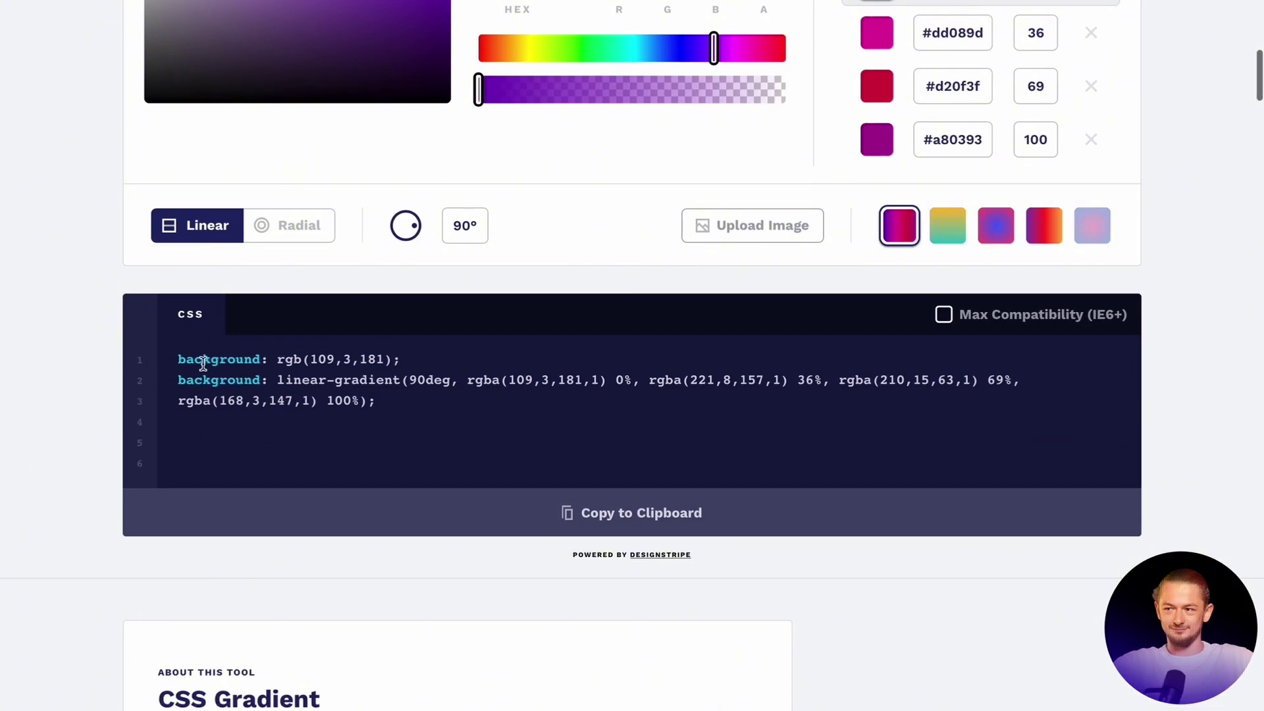
drag(182, 359, 389, 361)
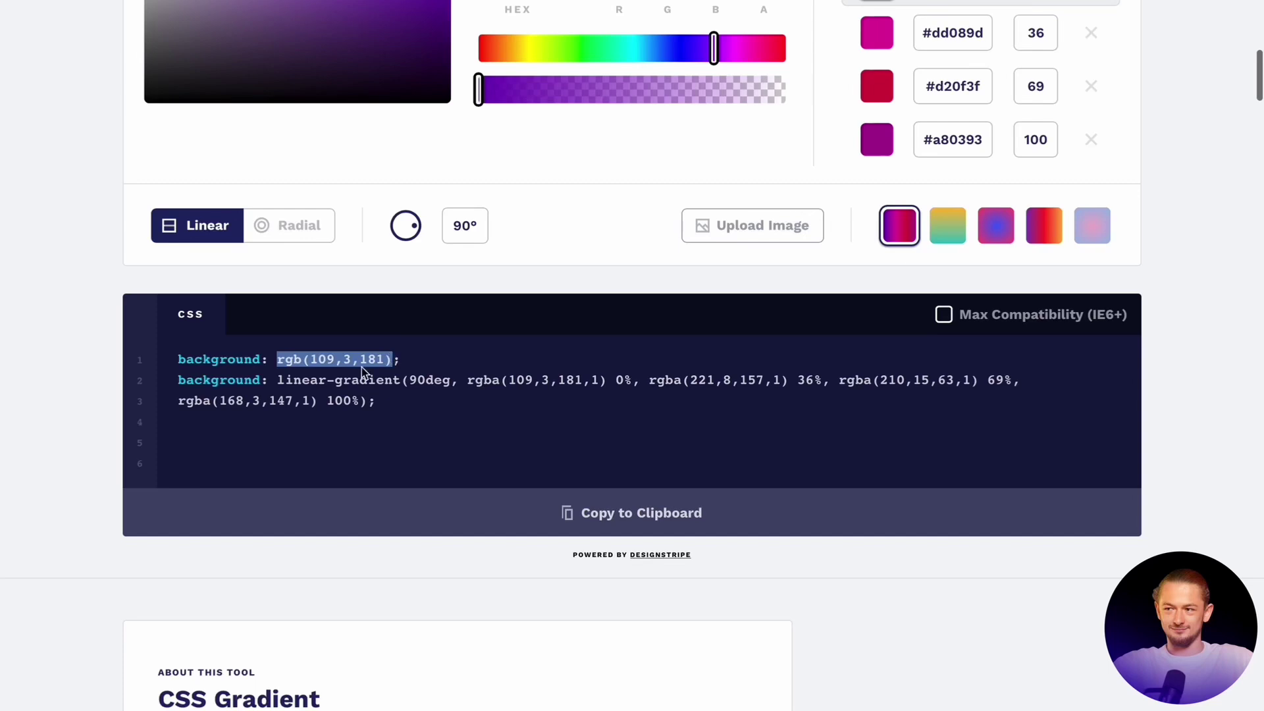
drag(172, 385, 452, 381)
click(279, 383)
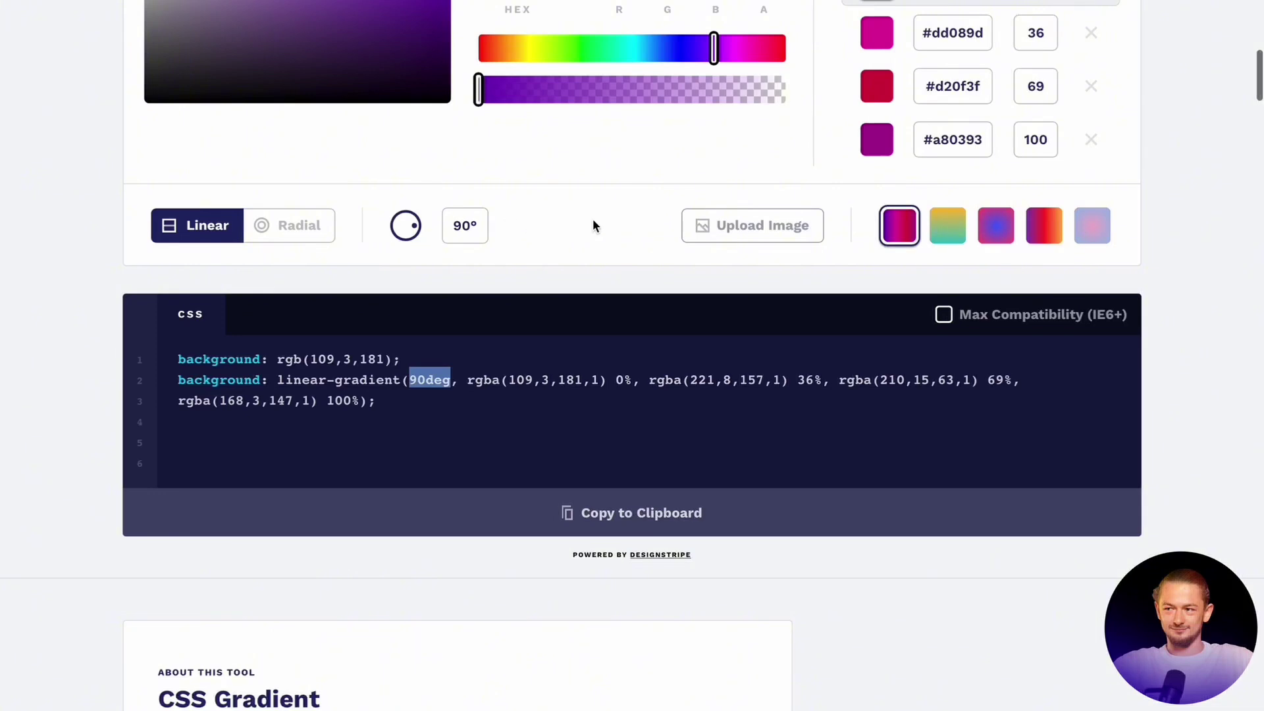
Try gradient angles of 34° and 256°, and return the angle to 90°
click(409, 223)
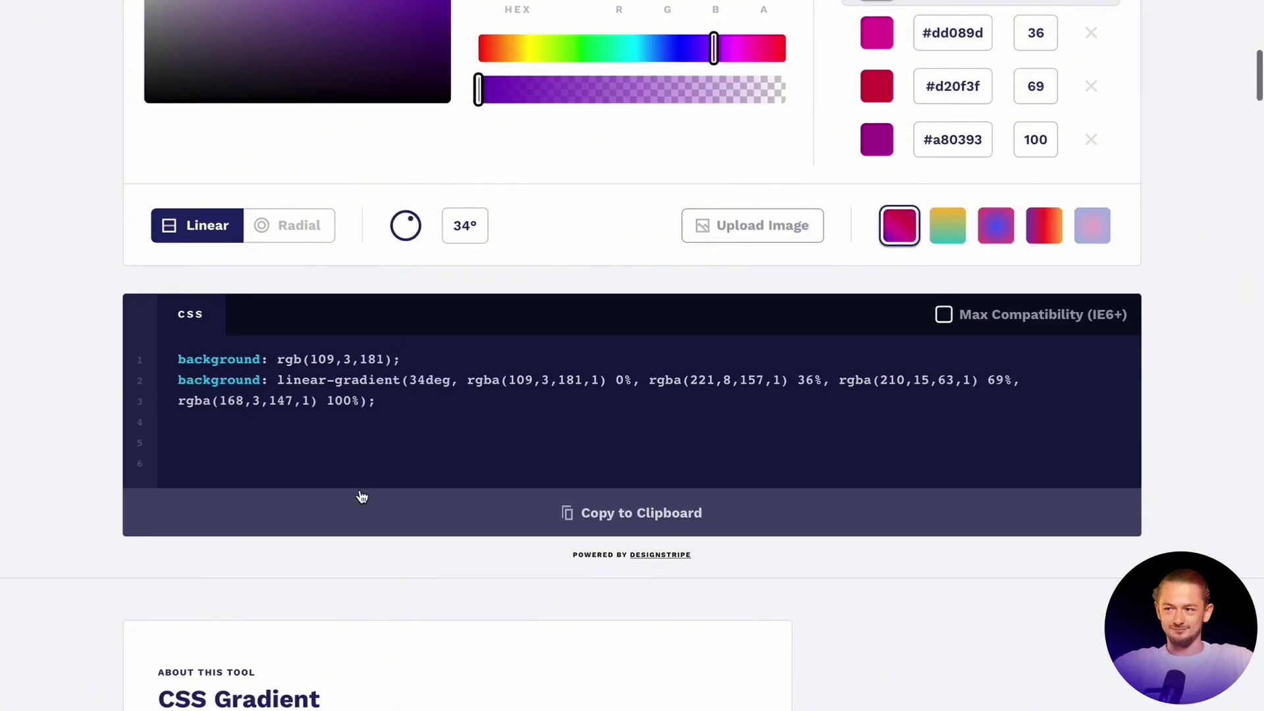
click(396, 229)
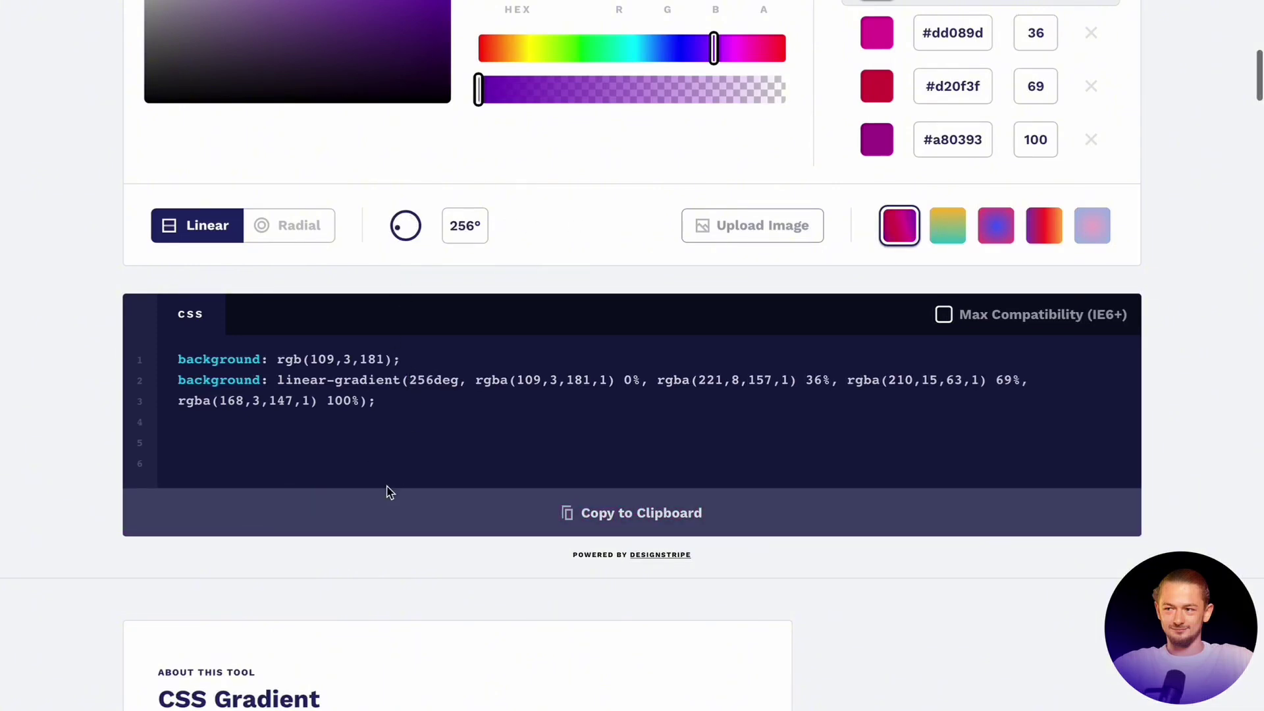
click(417, 228)
click(417, 229)
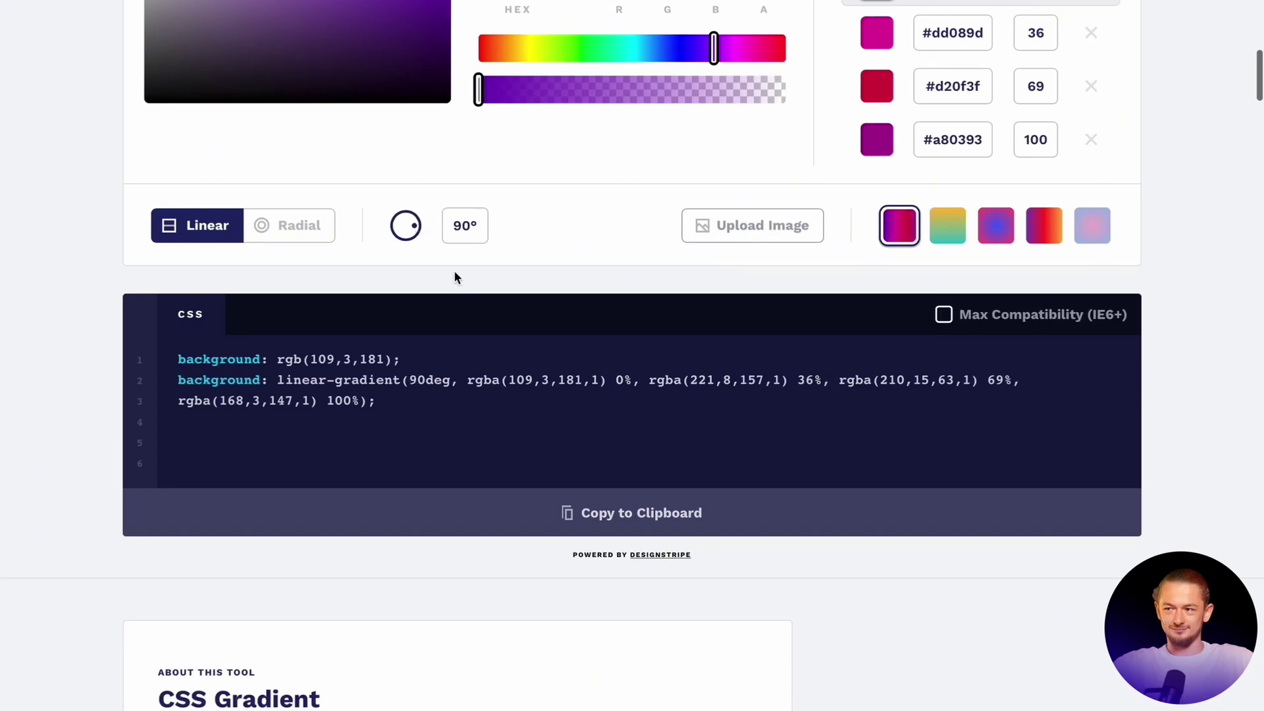
Highlight the first and second colour stops in the CSS code and compare them with the gradient editor
drag(468, 381, 626, 374)
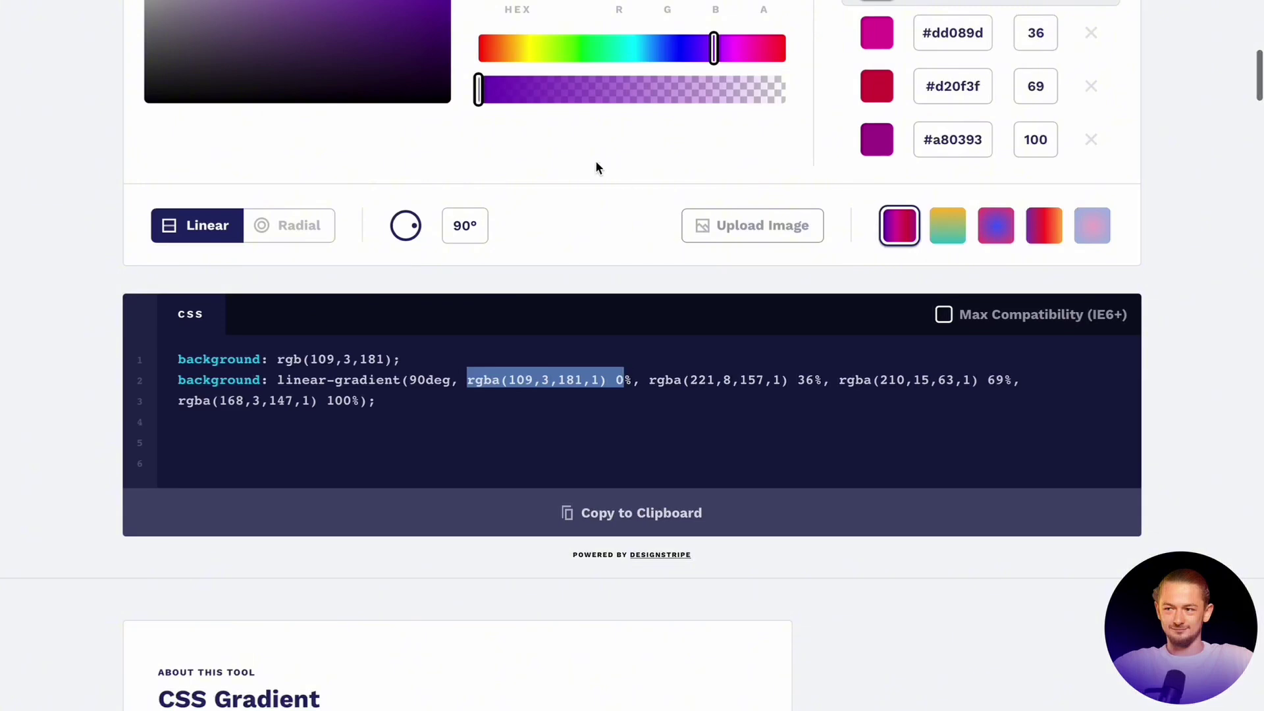
scroll(584, 156, up, 3)
scroll(315, 149, down, 3)
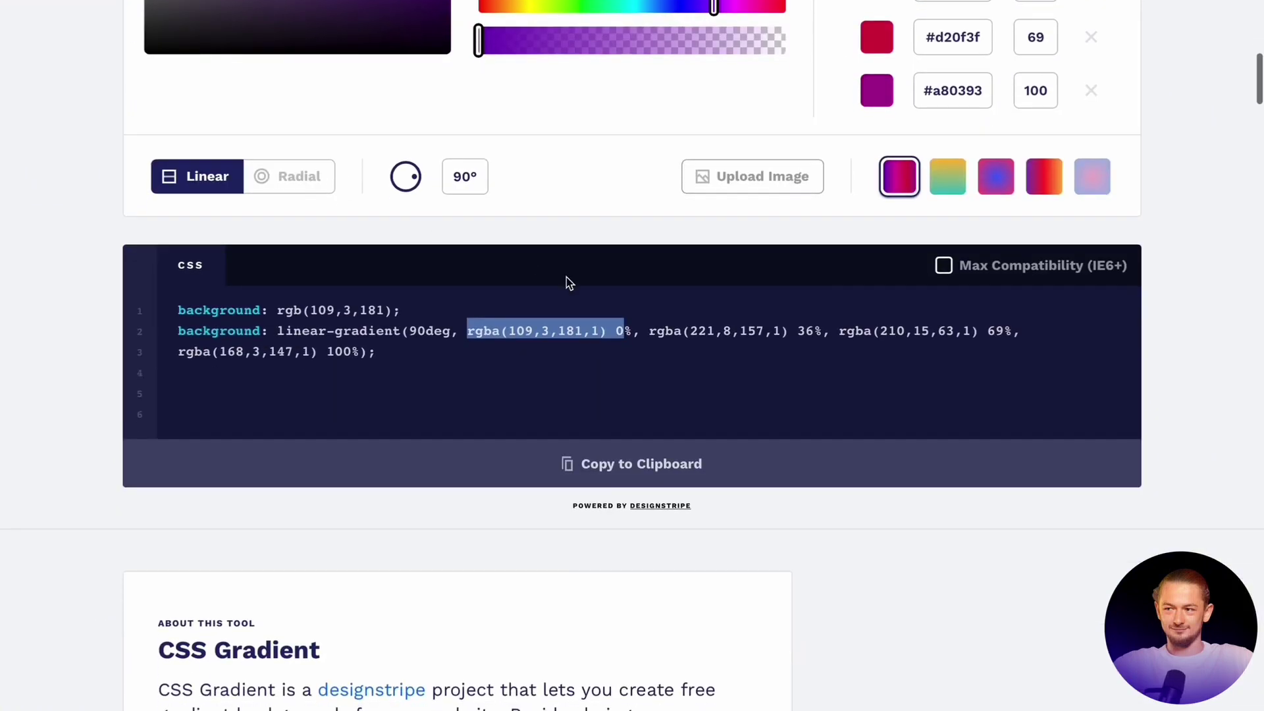
drag(672, 330, 836, 330)
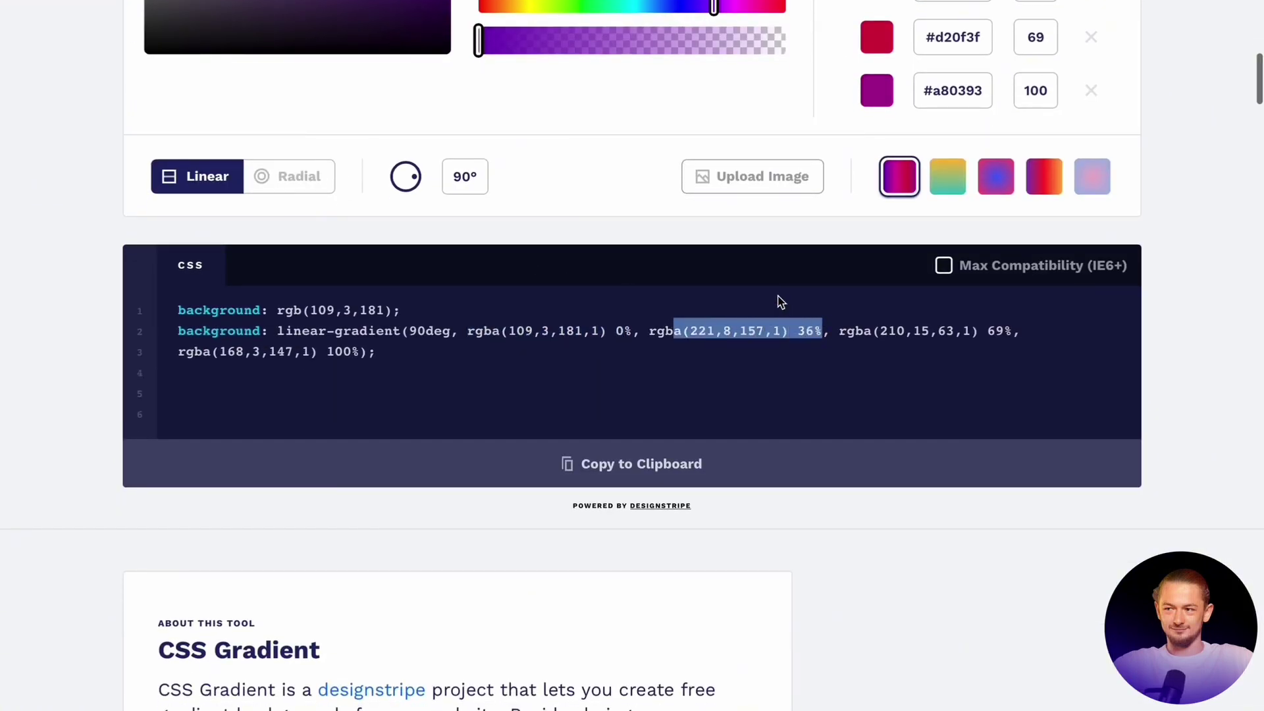
Move the magenta gradient stop to 35 and the crimson stop to 70
scroll(756, 283, up, 3)
click(494, 18)
drag(494, 18, 491, 17)
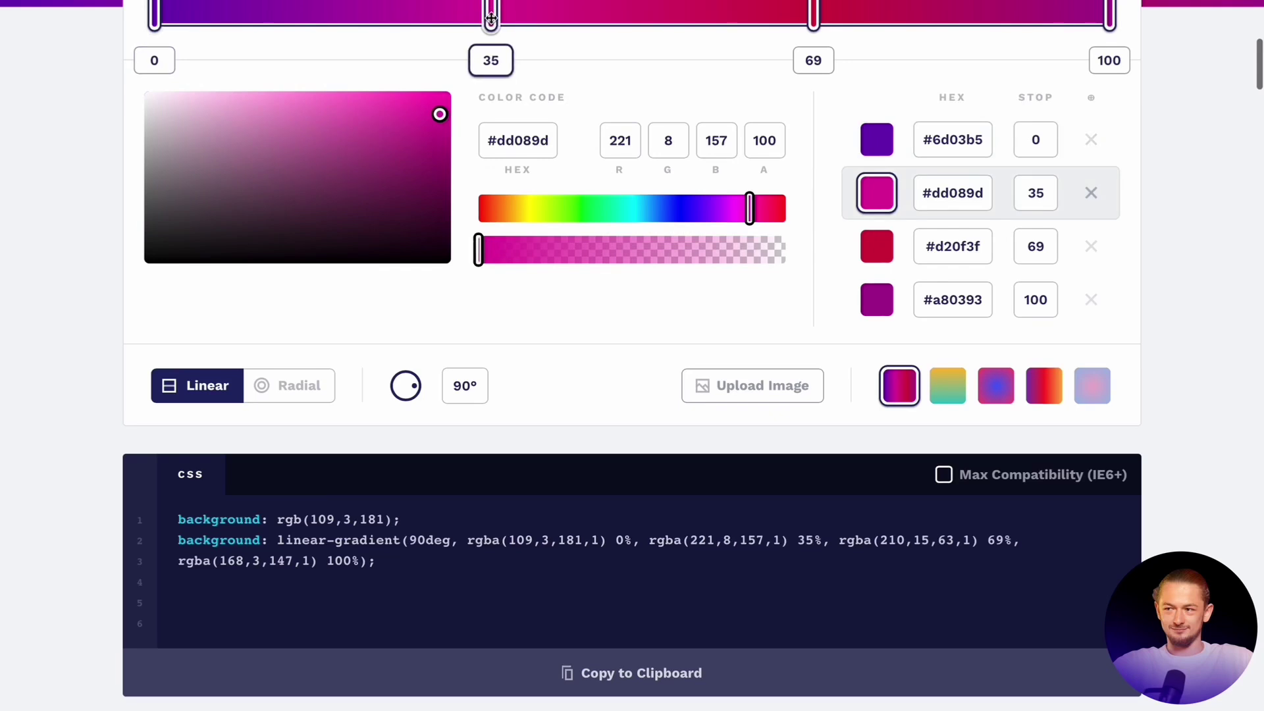
drag(842, 539, 1016, 539)
scroll(904, 412, up, 2)
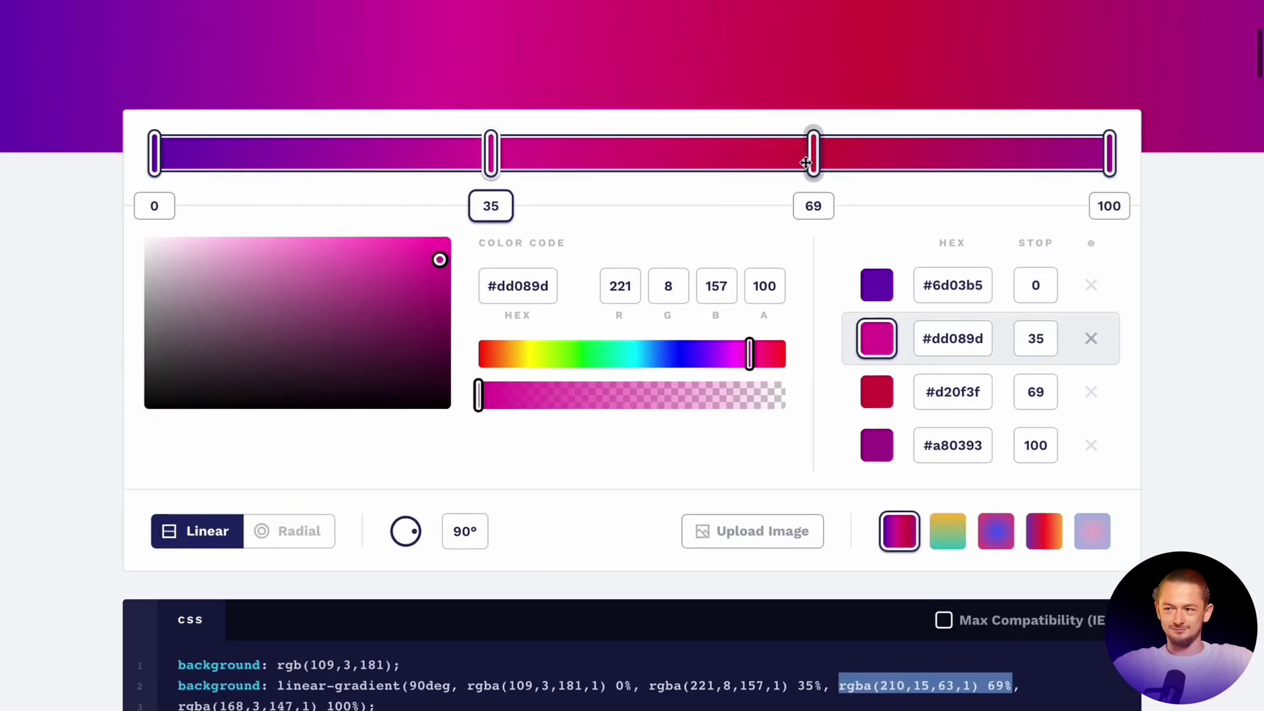
drag(813, 153, 816, 159)
scroll(689, 186, down, 3)
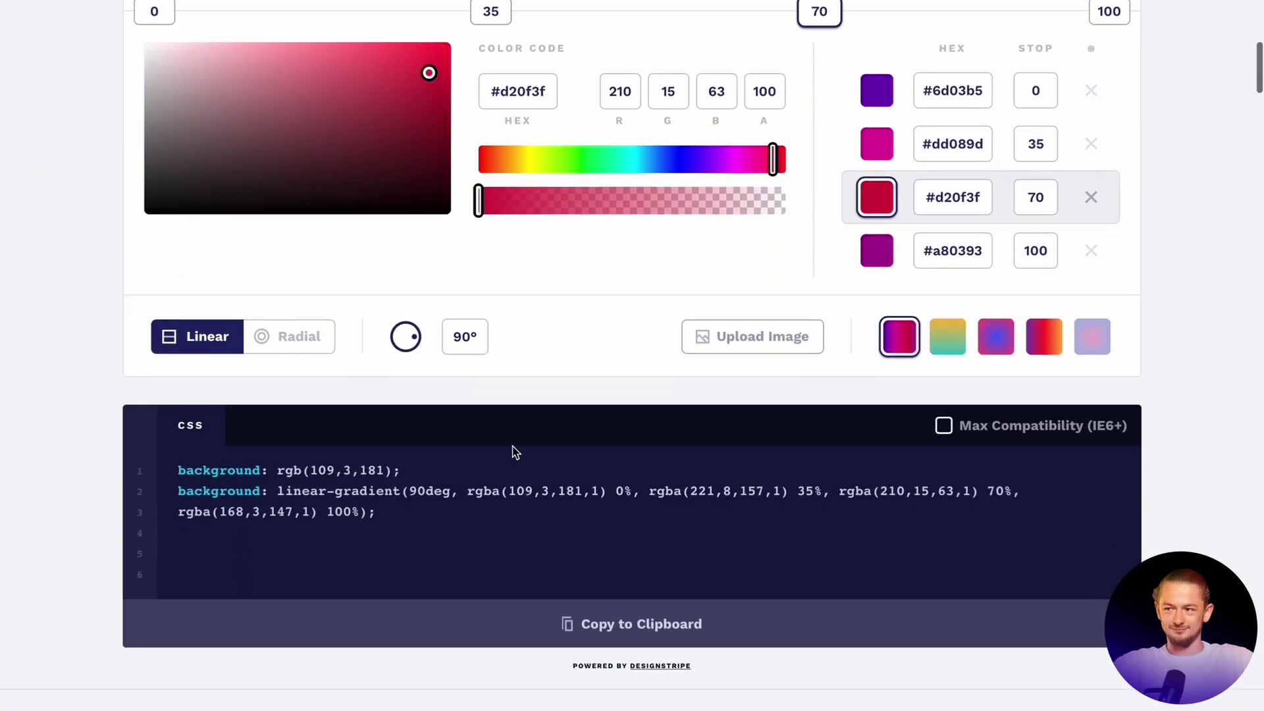
Copy the generated gradient CSS to the clipboard and switch back to the systeme.io page editor
scroll(381, 487, down, 3)
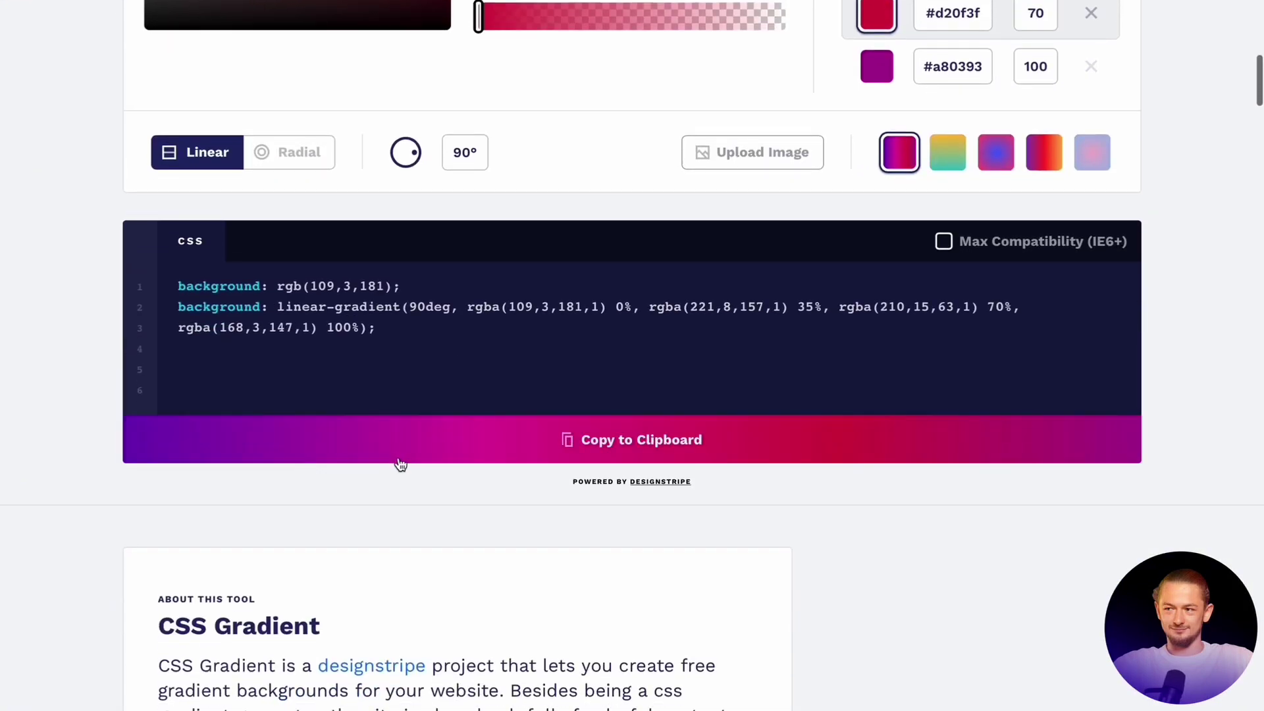
click(649, 442)
key(ctrl+Tab)
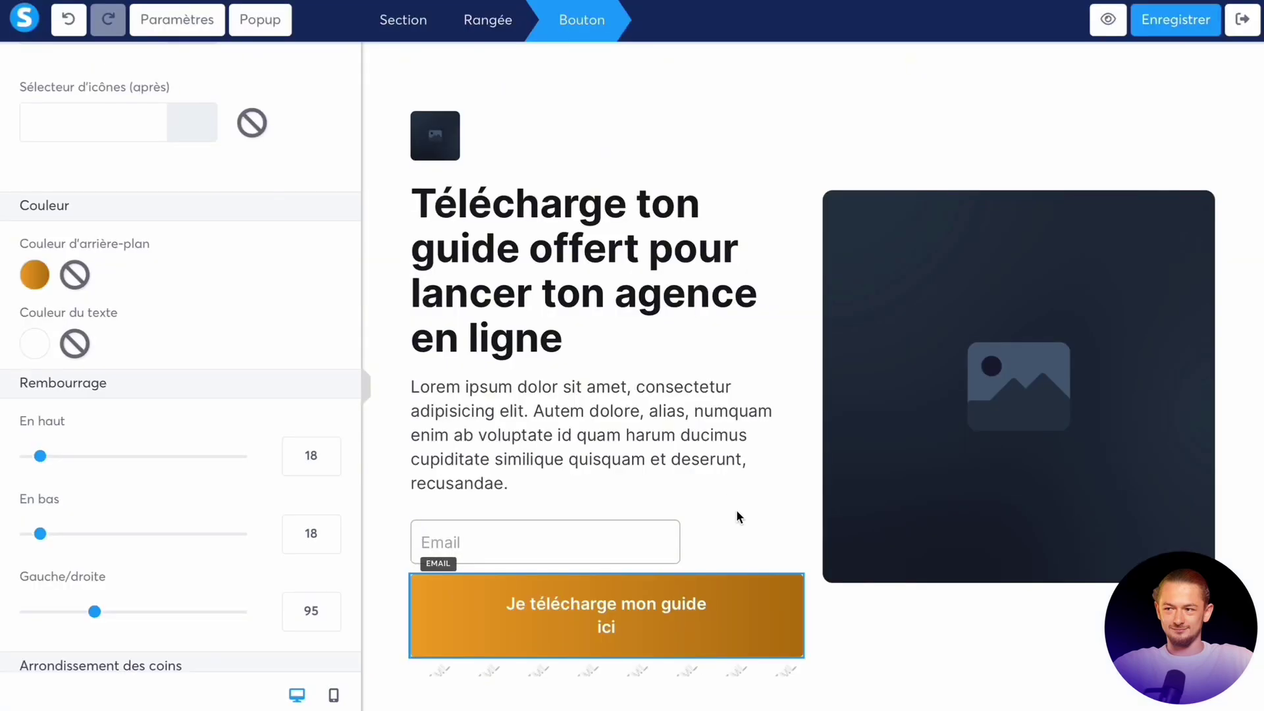
Insert another Code HTML element beneath the call-to-action button and delete it, keeping the existing code block
click(598, 666)
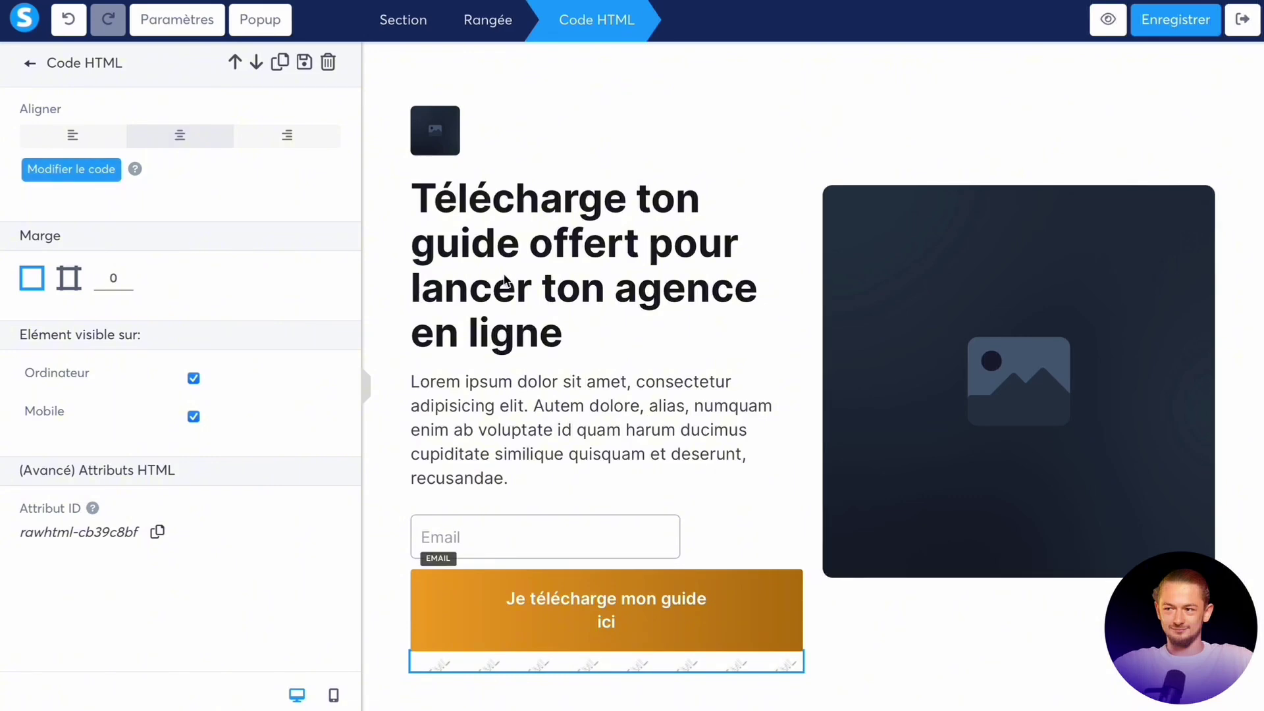
click(504, 401)
scroll(177, 413, down, 10)
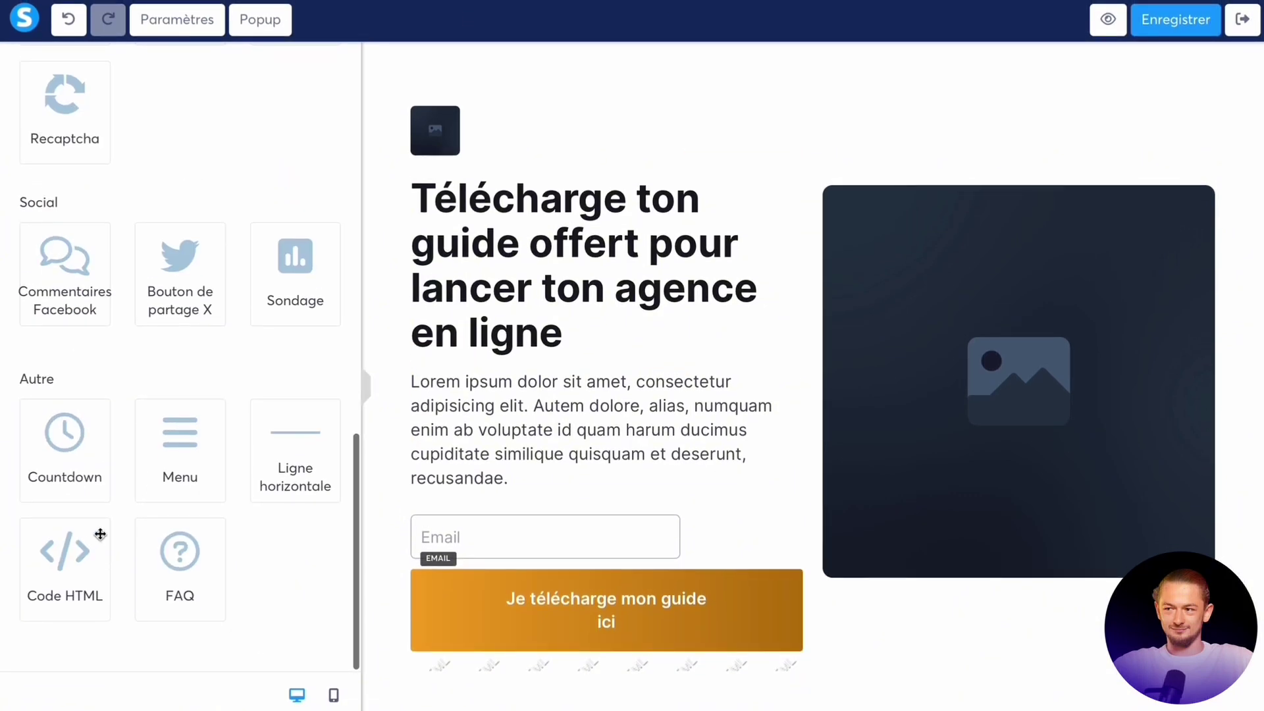
drag(74, 560, 538, 633)
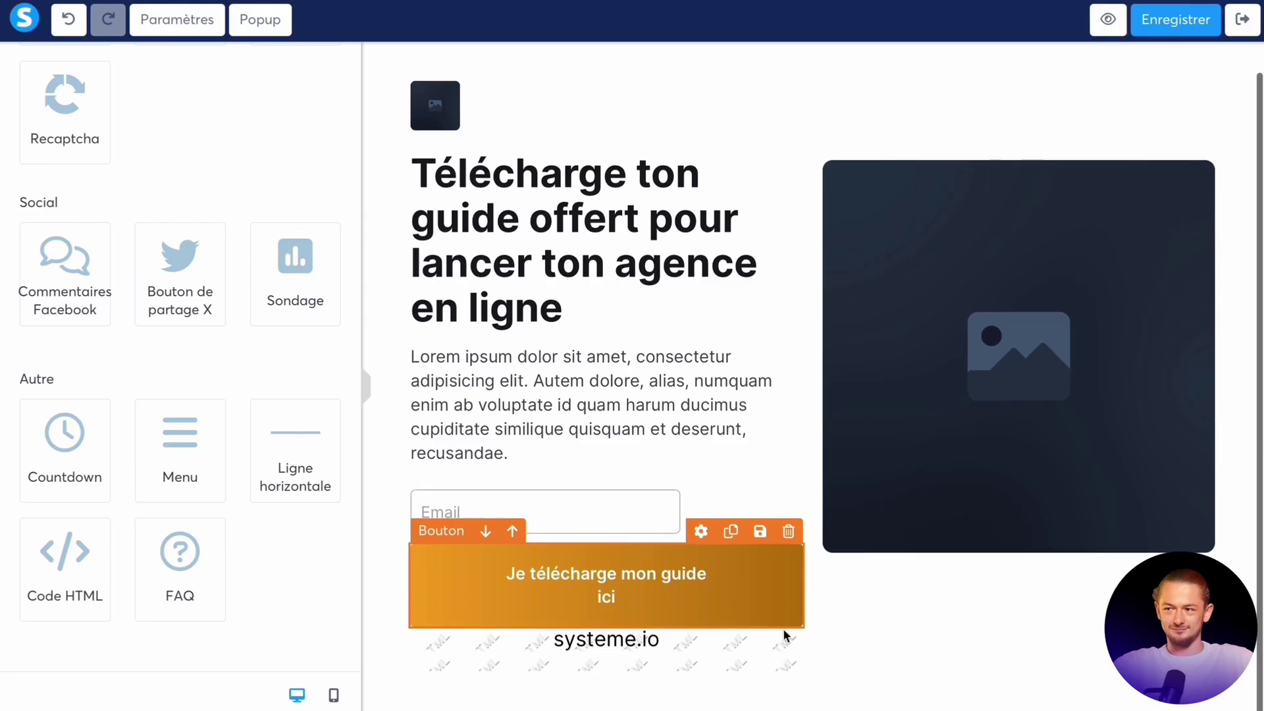
click(788, 616)
click(788, 349)
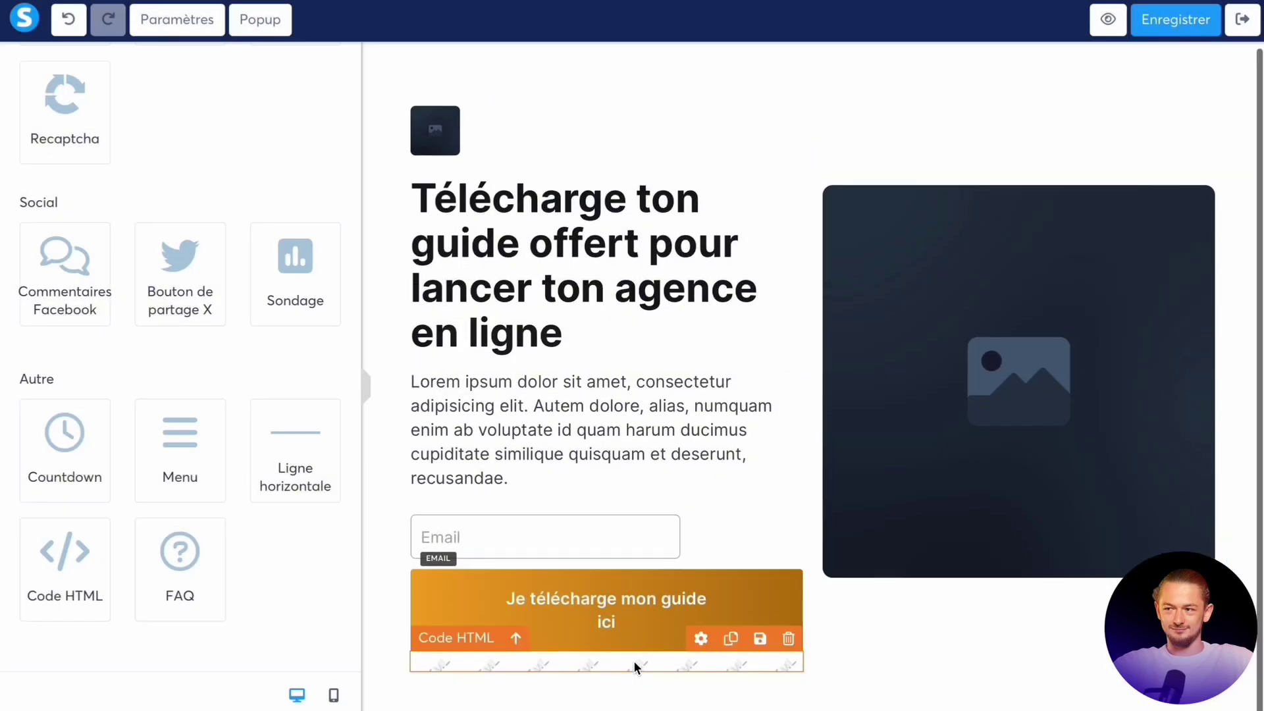
Open the existing code block's HTML for editing and add an empty <style></style> block with blank lines above the existing style code
click(633, 661)
click(104, 169)
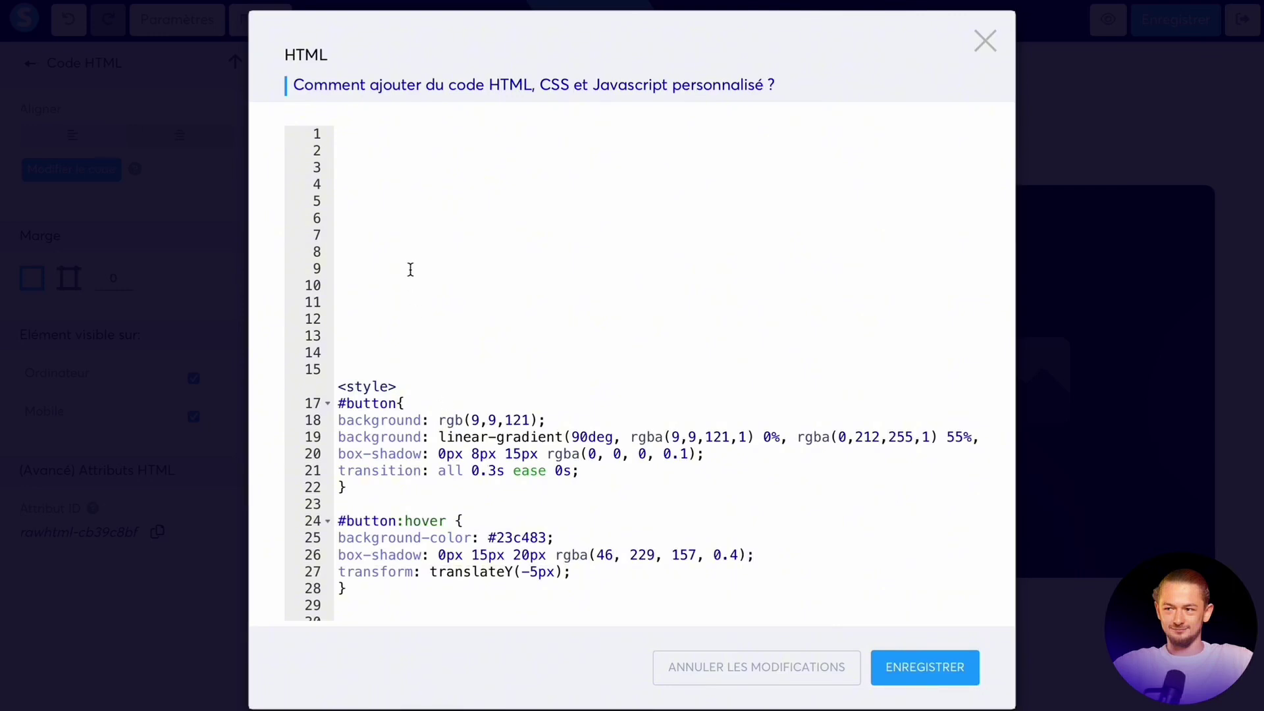
click(356, 150)
click(356, 137)
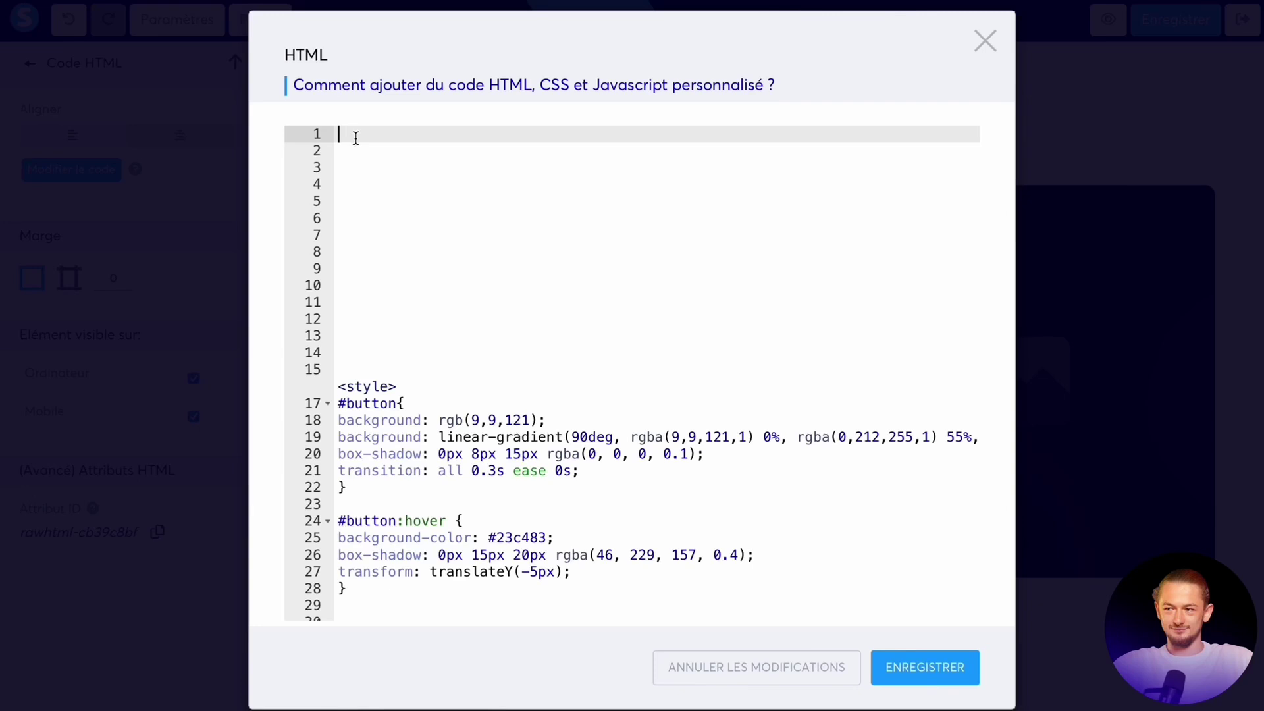
text(<sty)
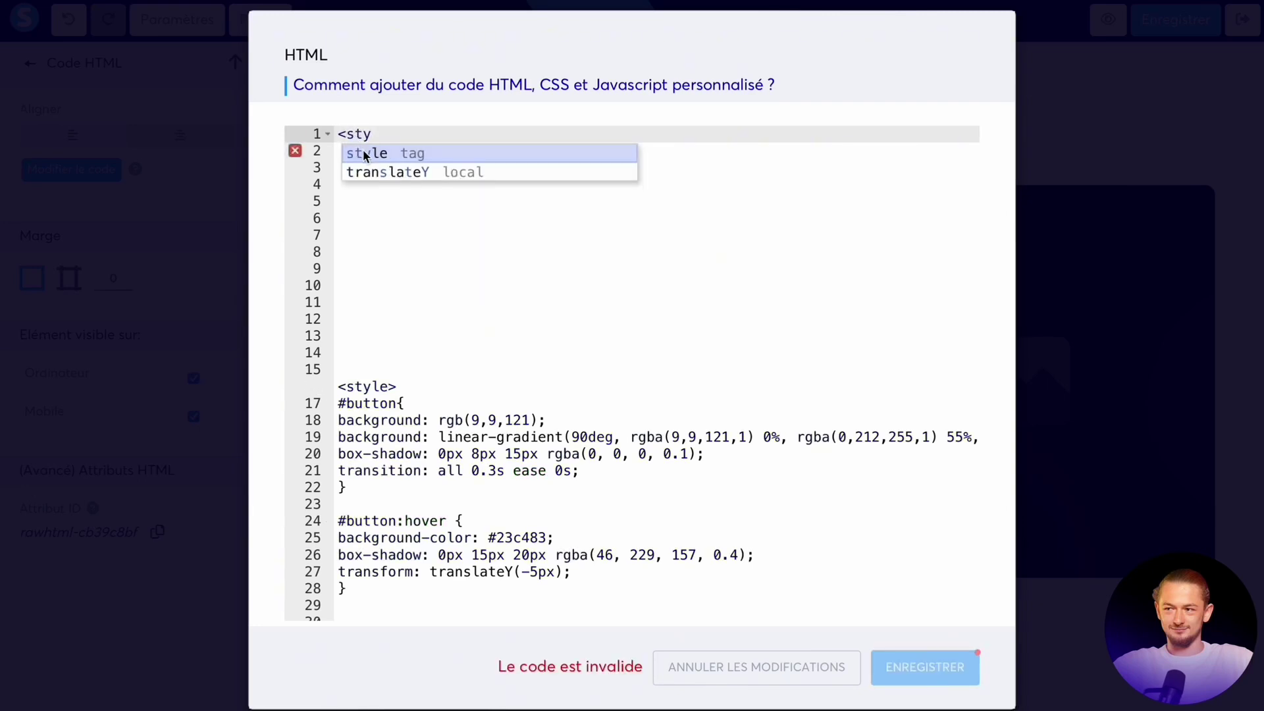
click(364, 153)
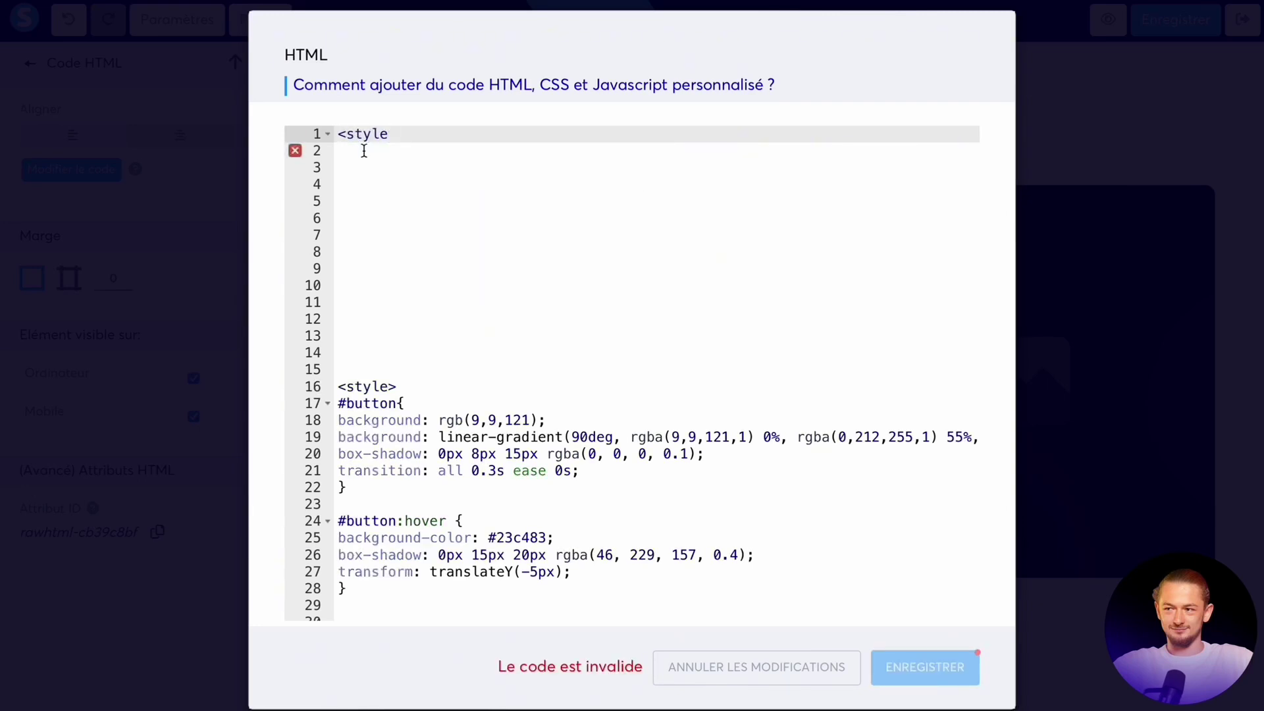
text(>)
key(Return)
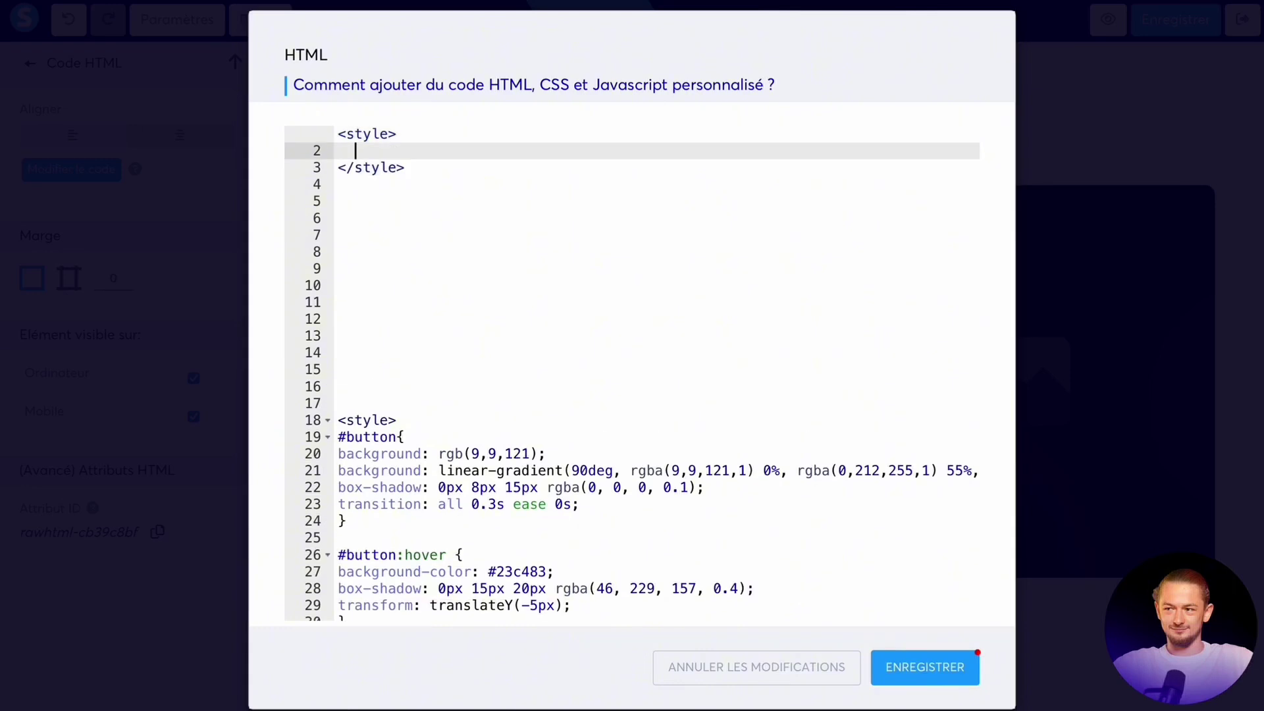
key(Return)
key(Return)
key(Return)
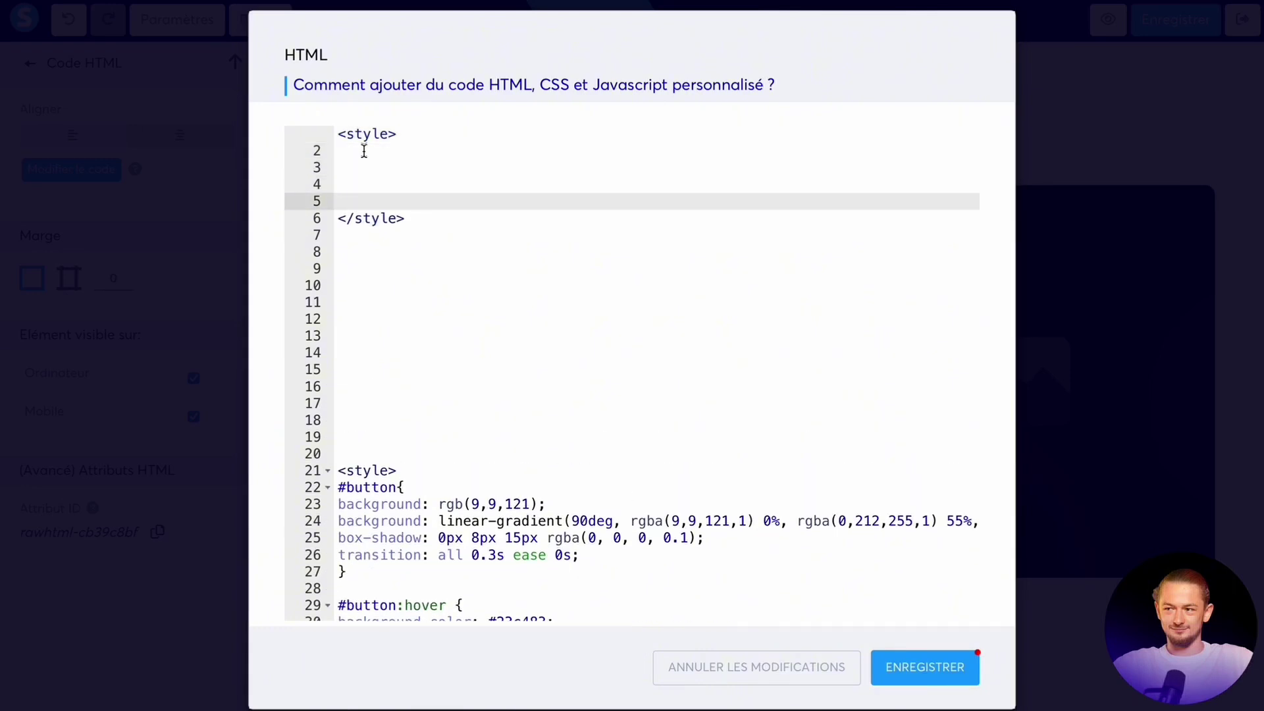
Paste the copied gradient background CSS inside the new style block and add blank lines beneath it
click(354, 187)
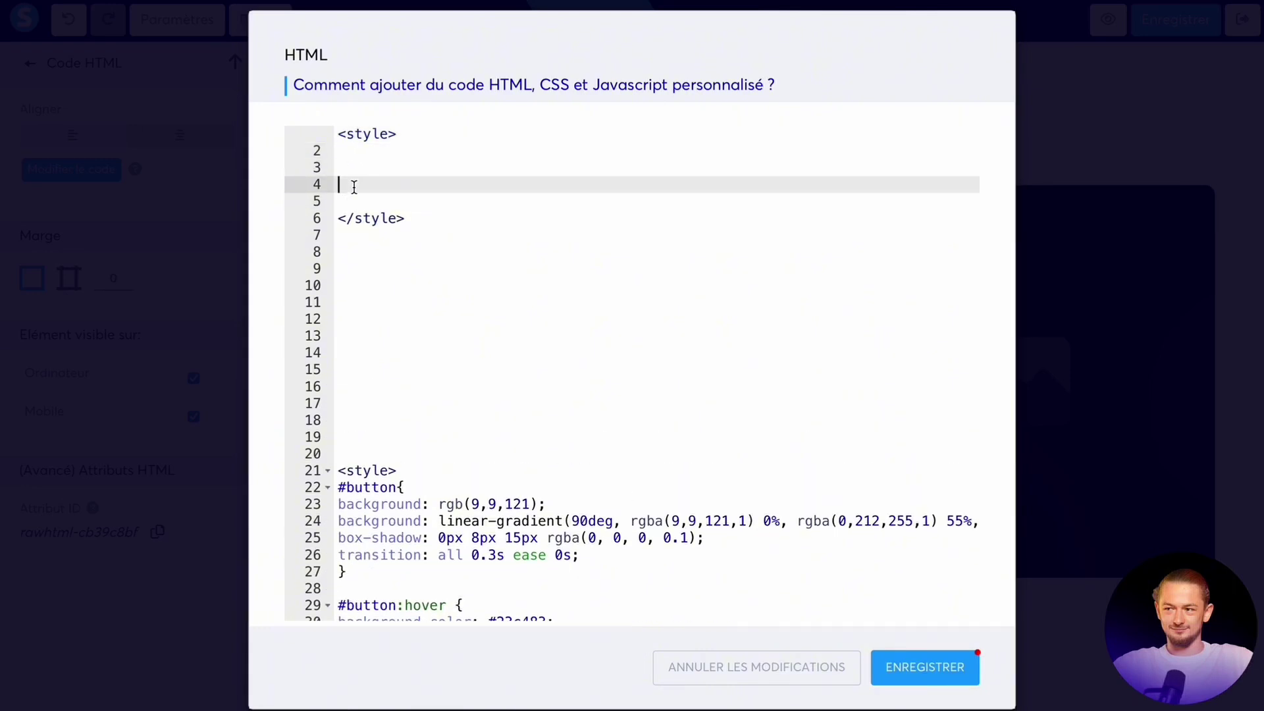
key(ctrl+v)
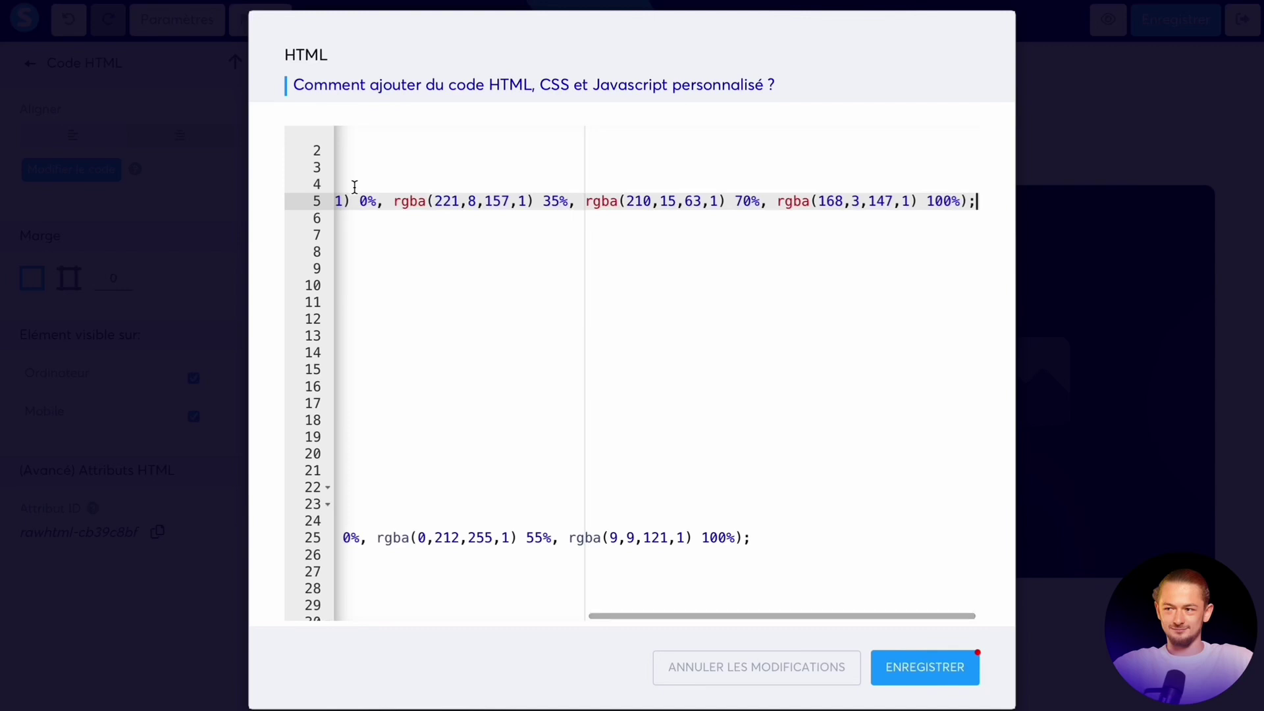
click(381, 225)
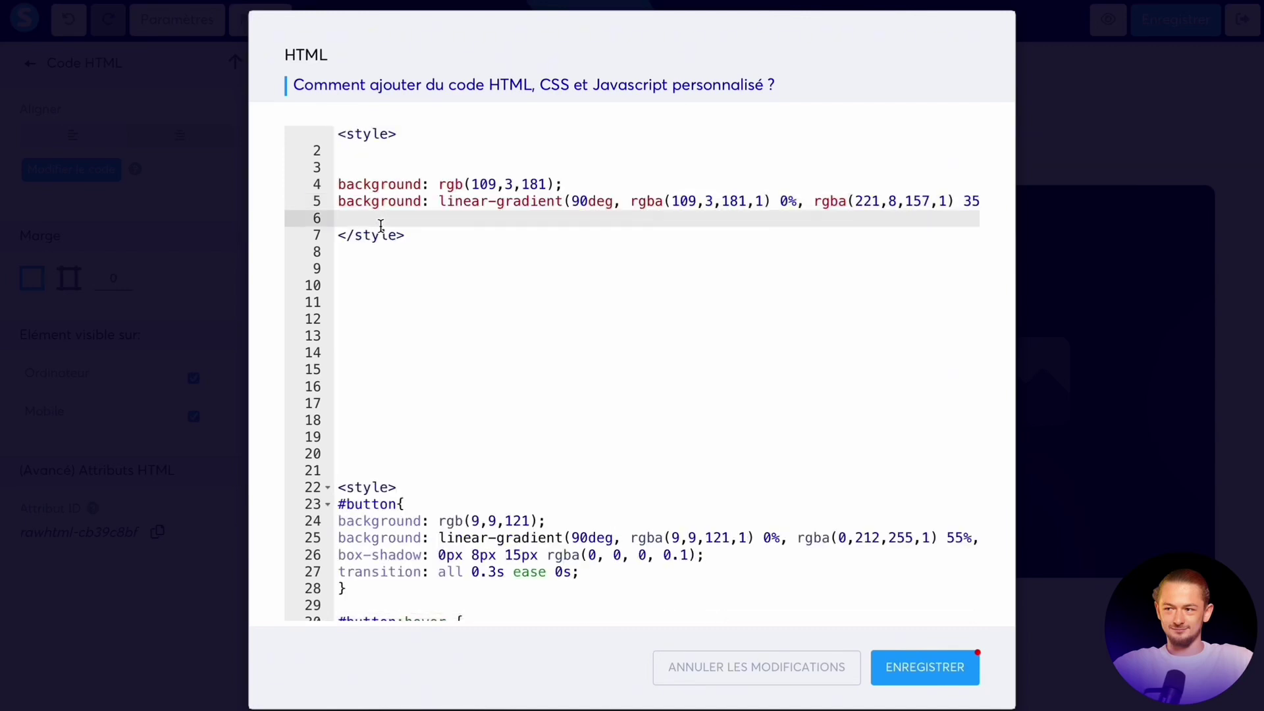
key(Return)
key(Return)
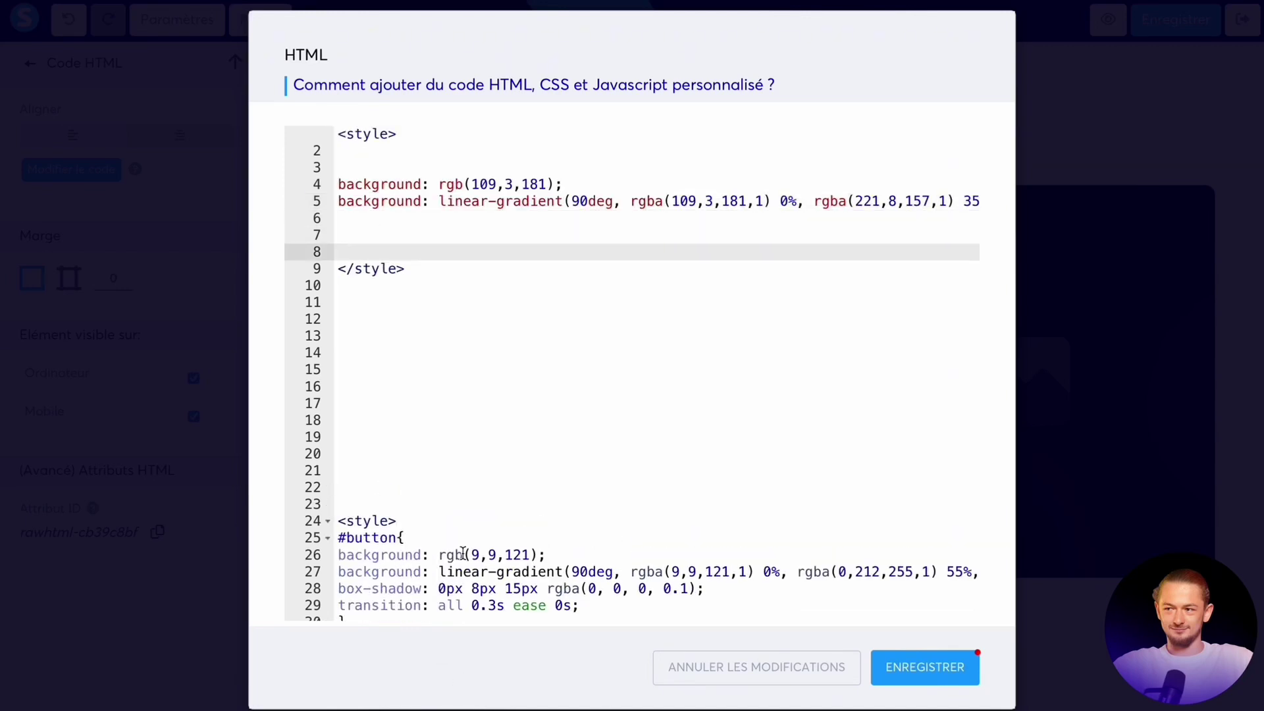
Enclose the pasted gradient declarations with a "{" on the line above and another on the line below, and save the code
click(403, 538)
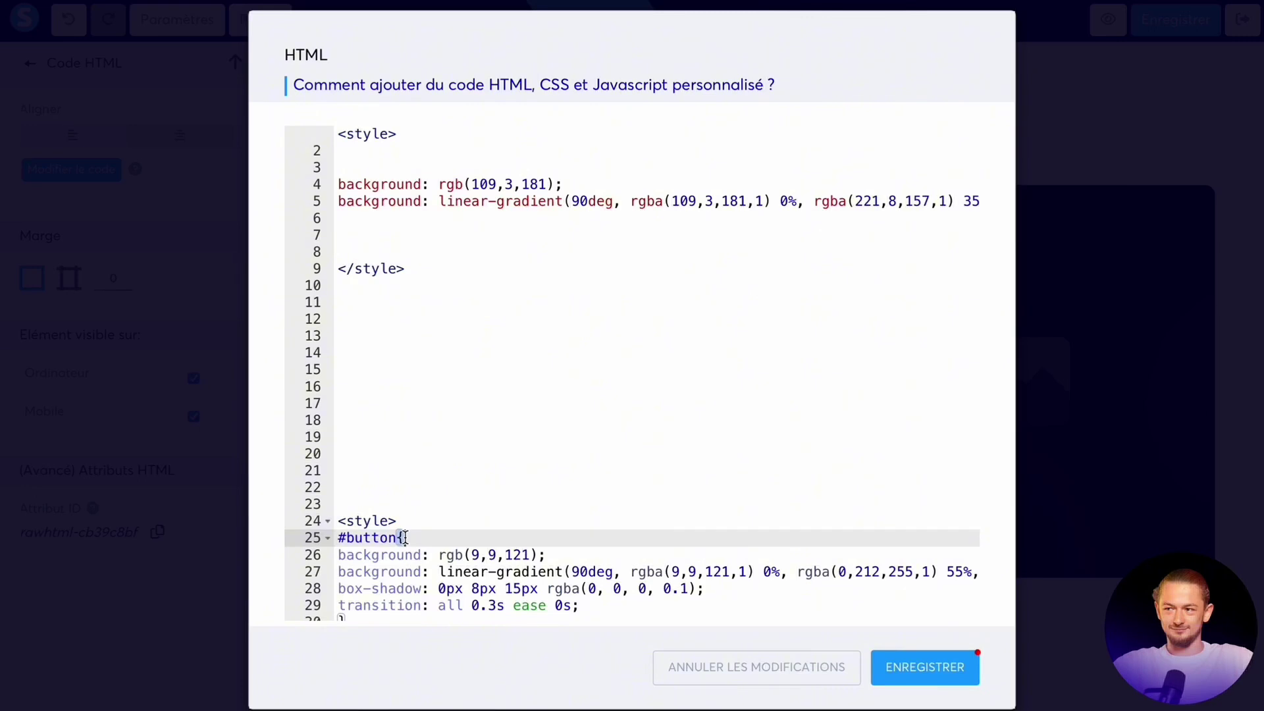
click(363, 166)
text({)
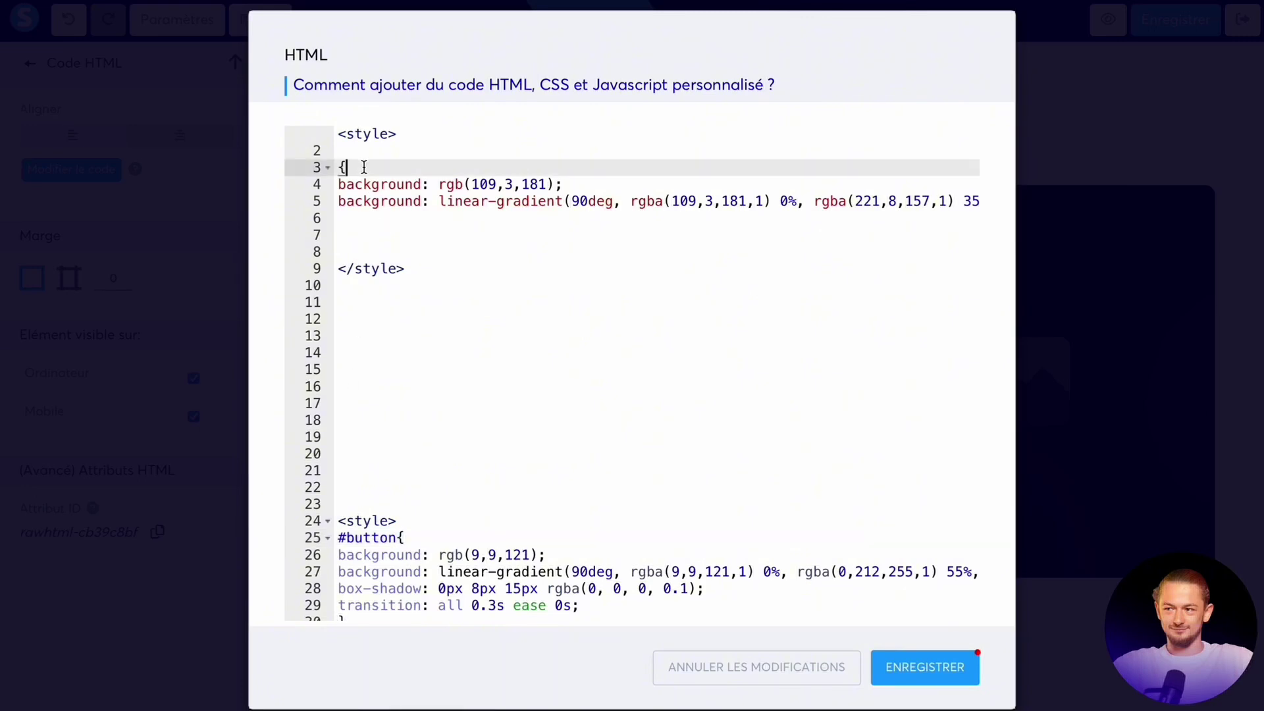
scroll(566, 557, down, 1)
click(340, 571)
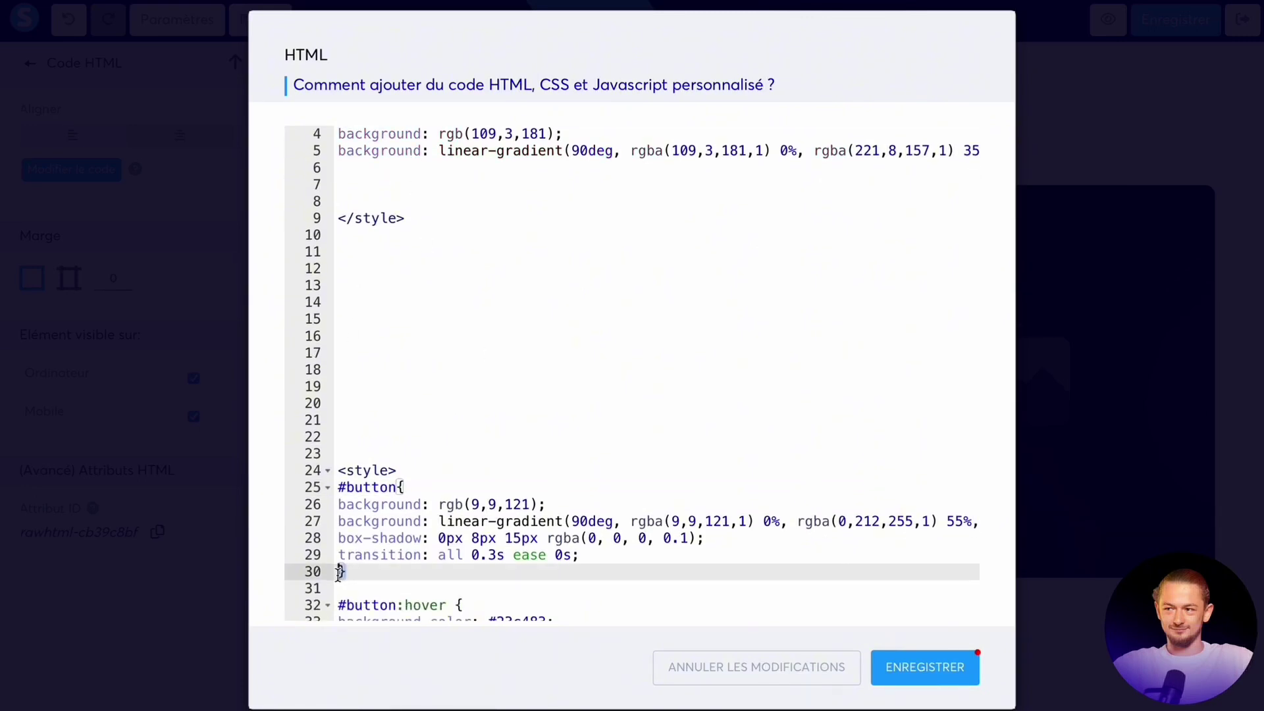
text({)
click(359, 162)
text({)
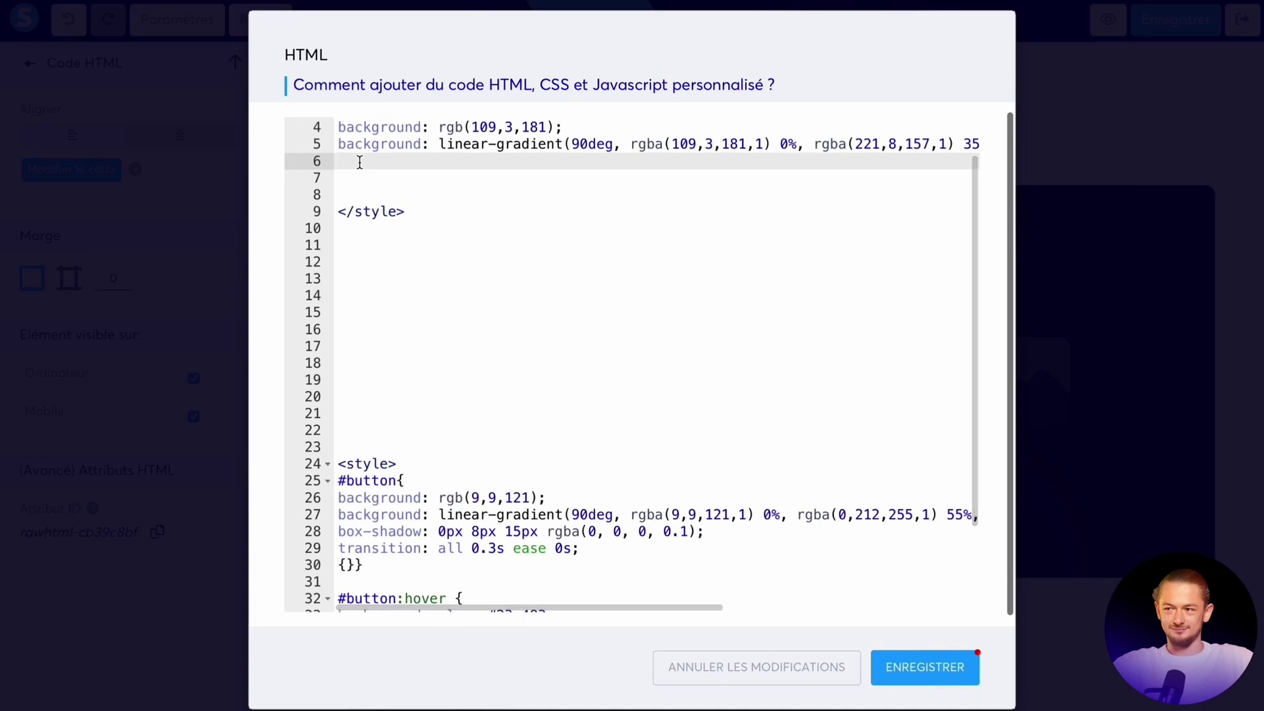
scroll(421, 391, up, 1)
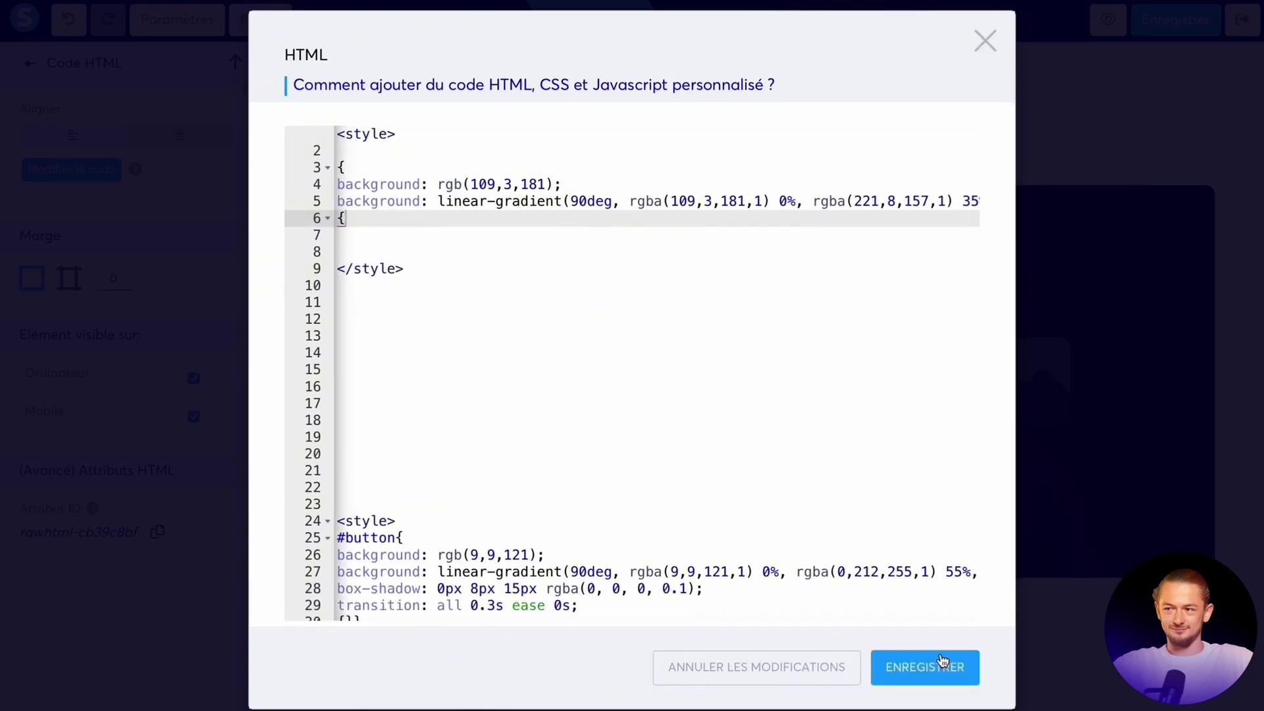
click(925, 667)
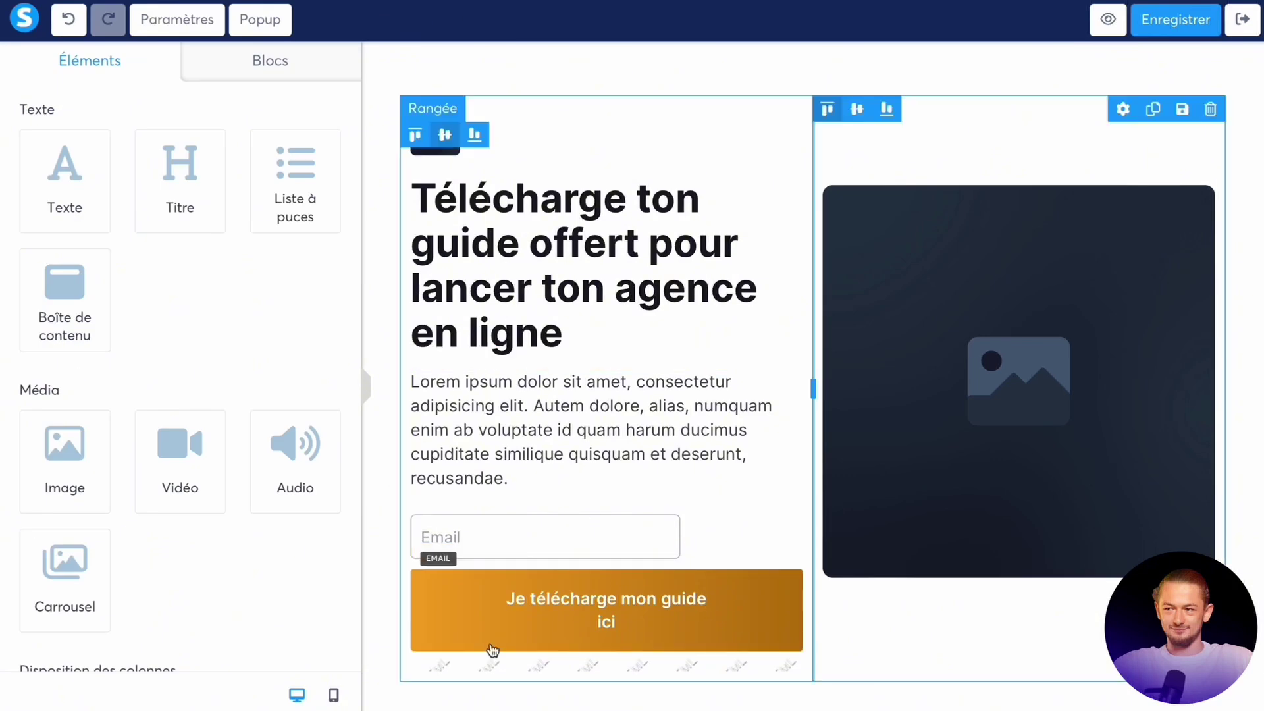
Copy the call-to-action button's ID attribute and enter it as the selector #button-514fac98 above the gradient rule in the HTML code block
click(519, 610)
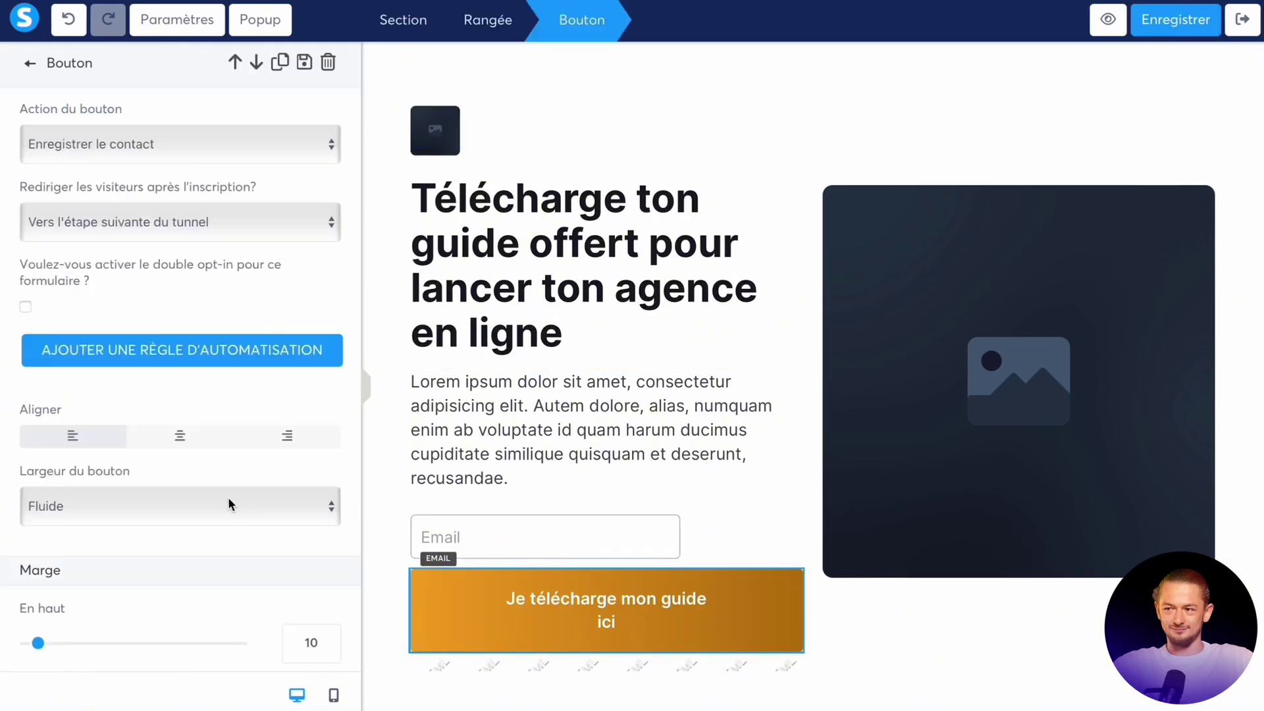
scroll(227, 496, down, 20)
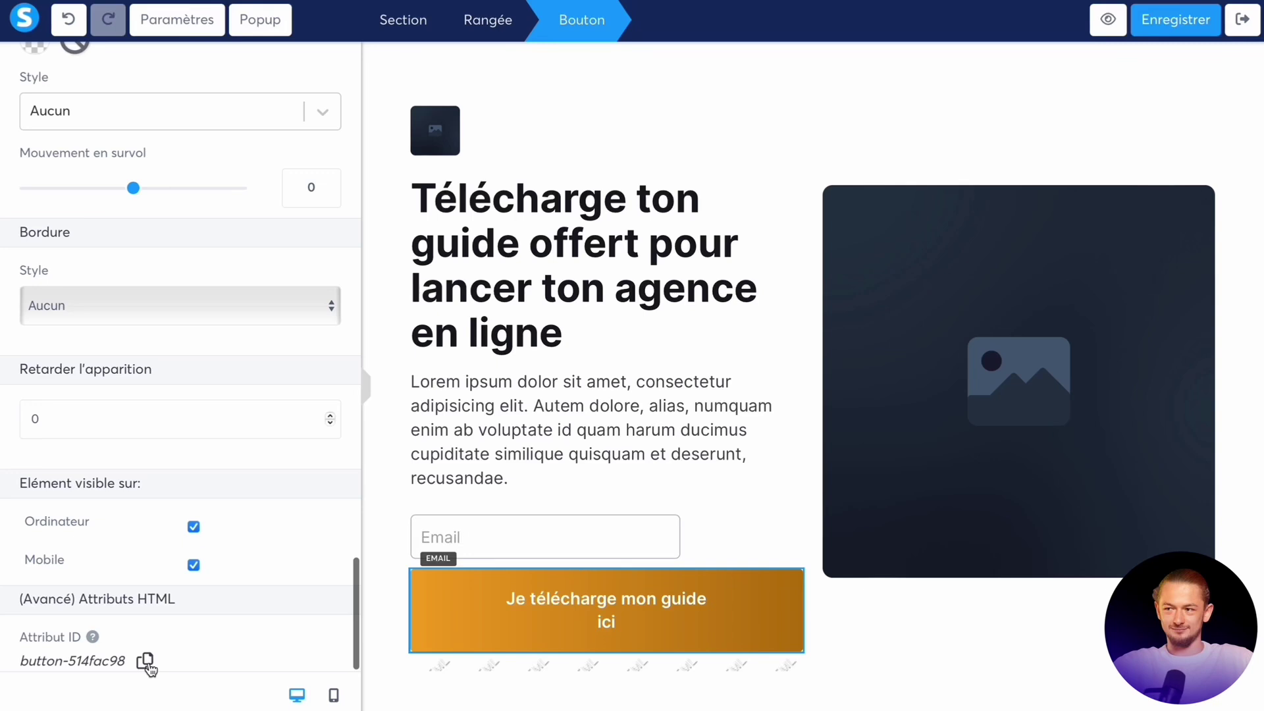
click(472, 665)
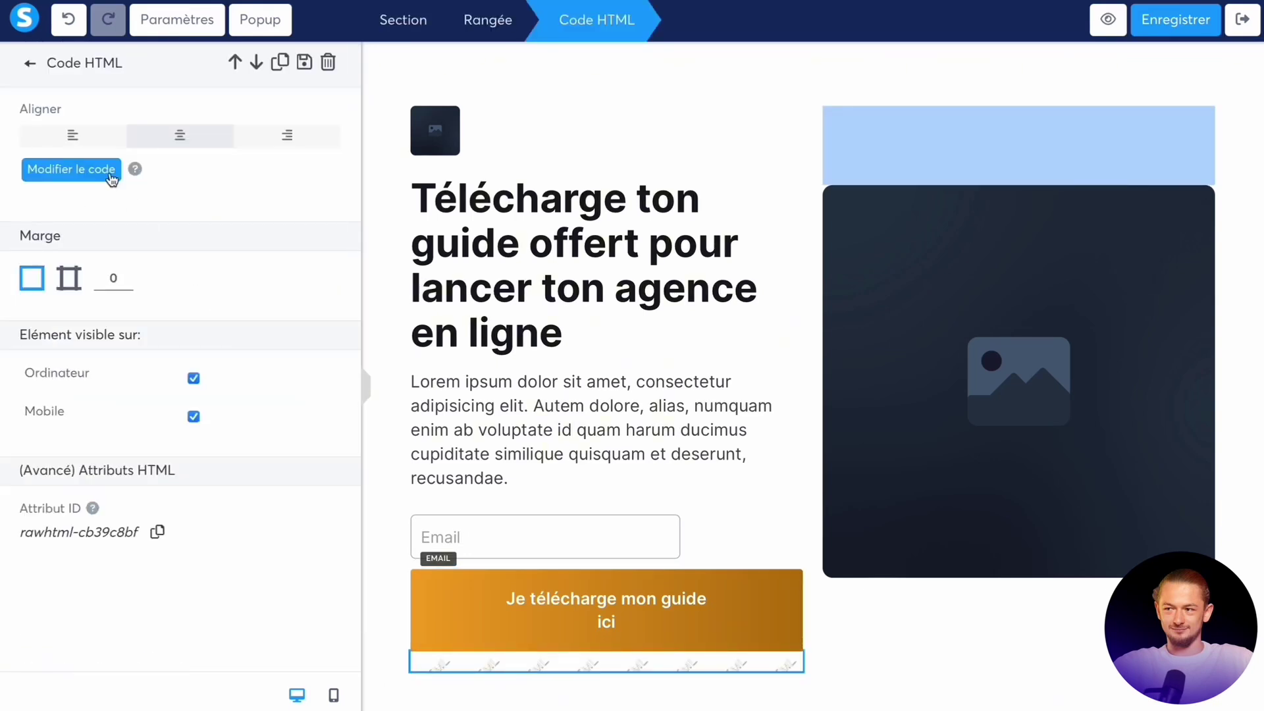
click(103, 166)
click(358, 154)
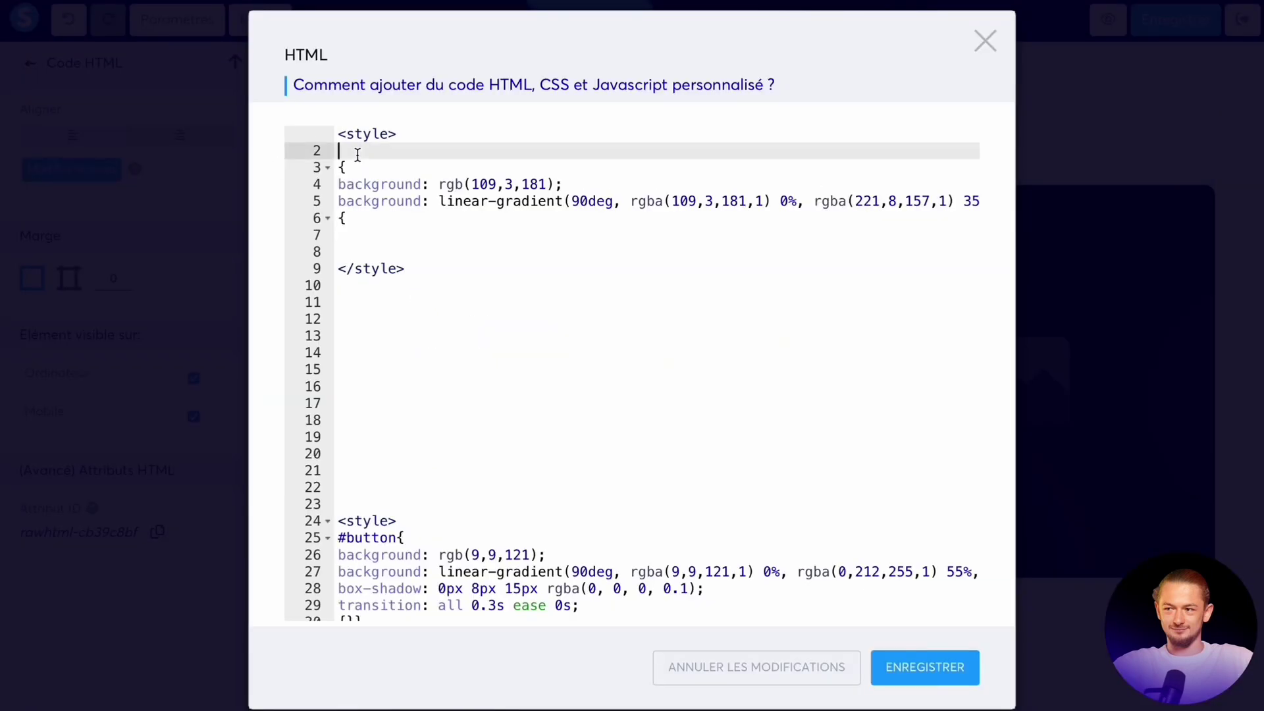
key(Return)
text(#)
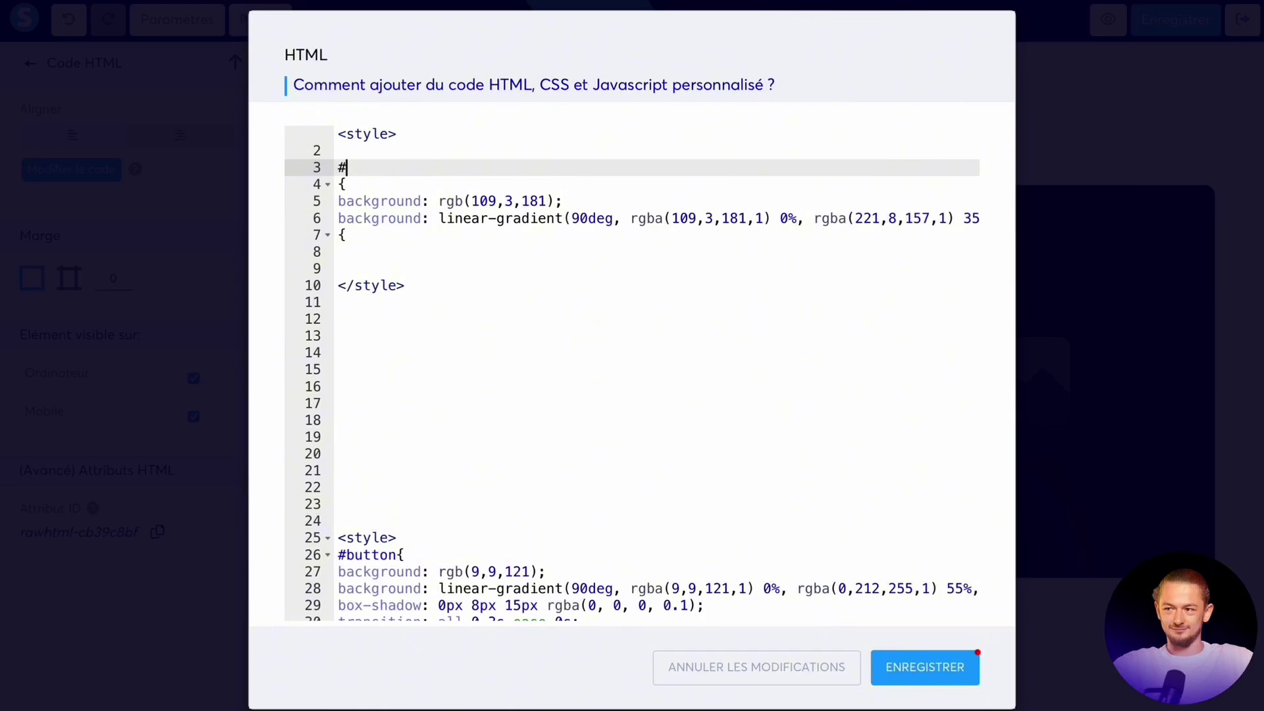
text(button-514fac98)
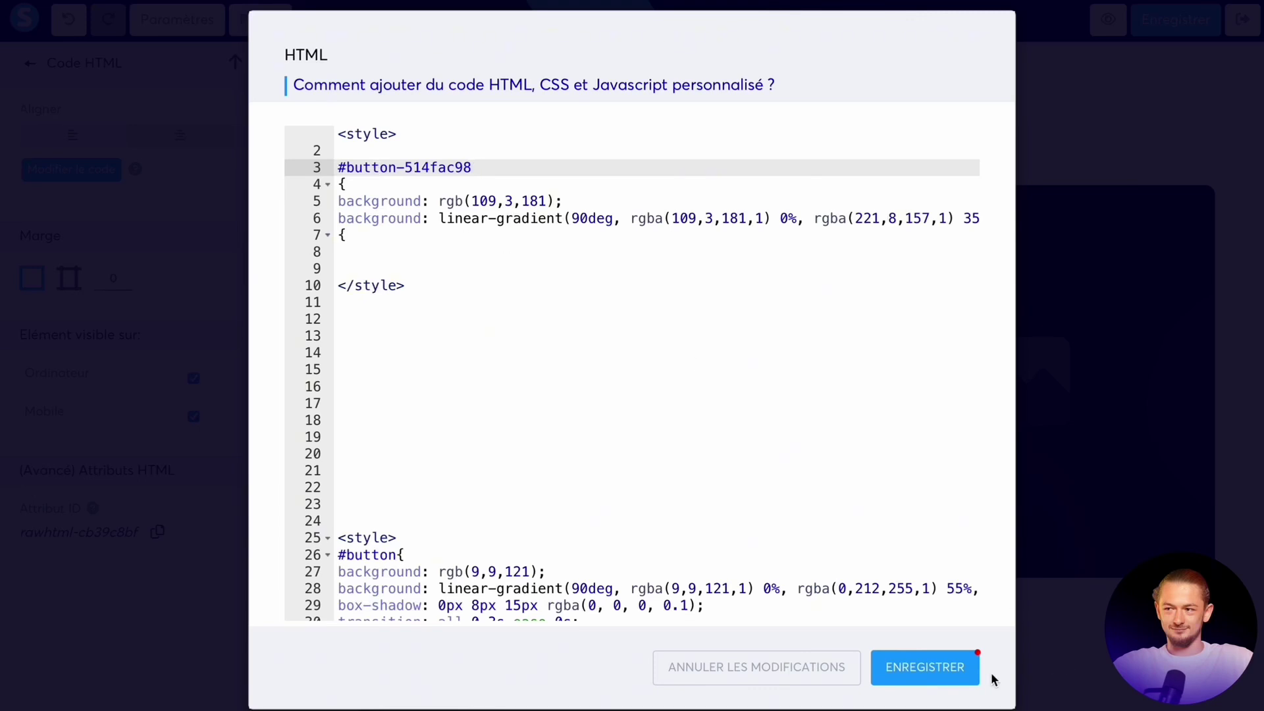
Save the HTML code and the page, and preview the opt-in page
click(949, 671)
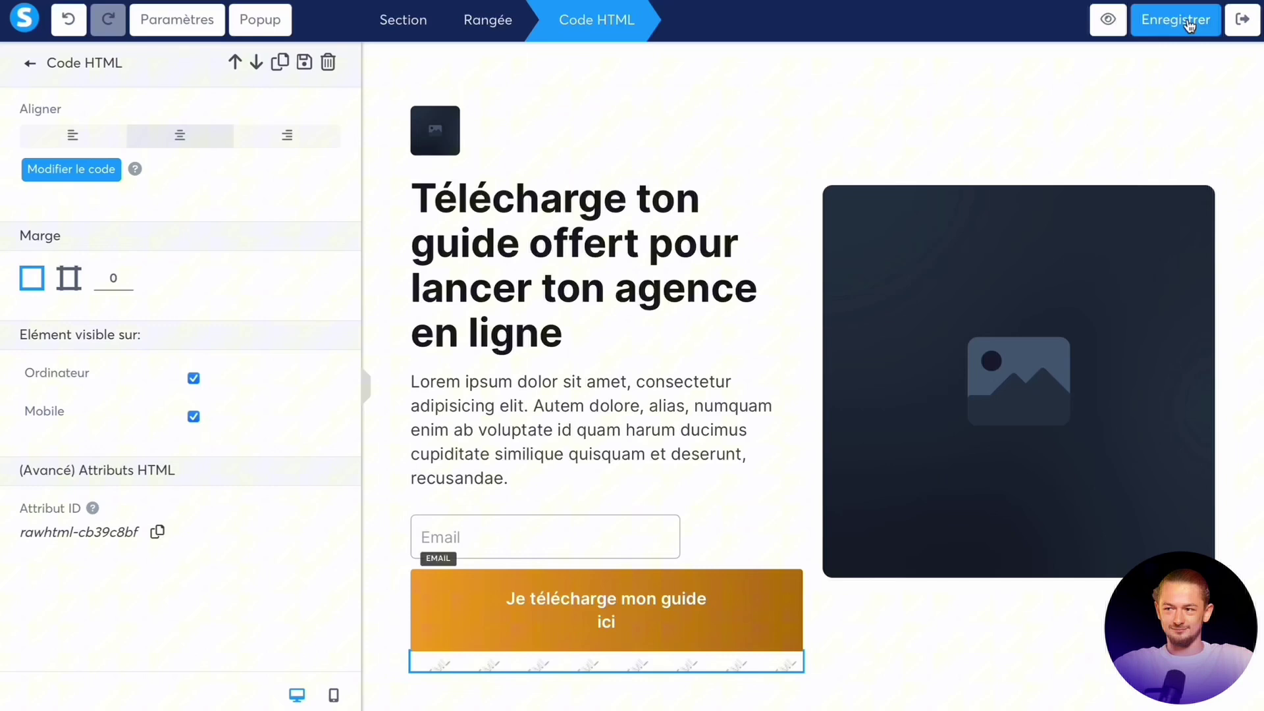
click(1188, 25)
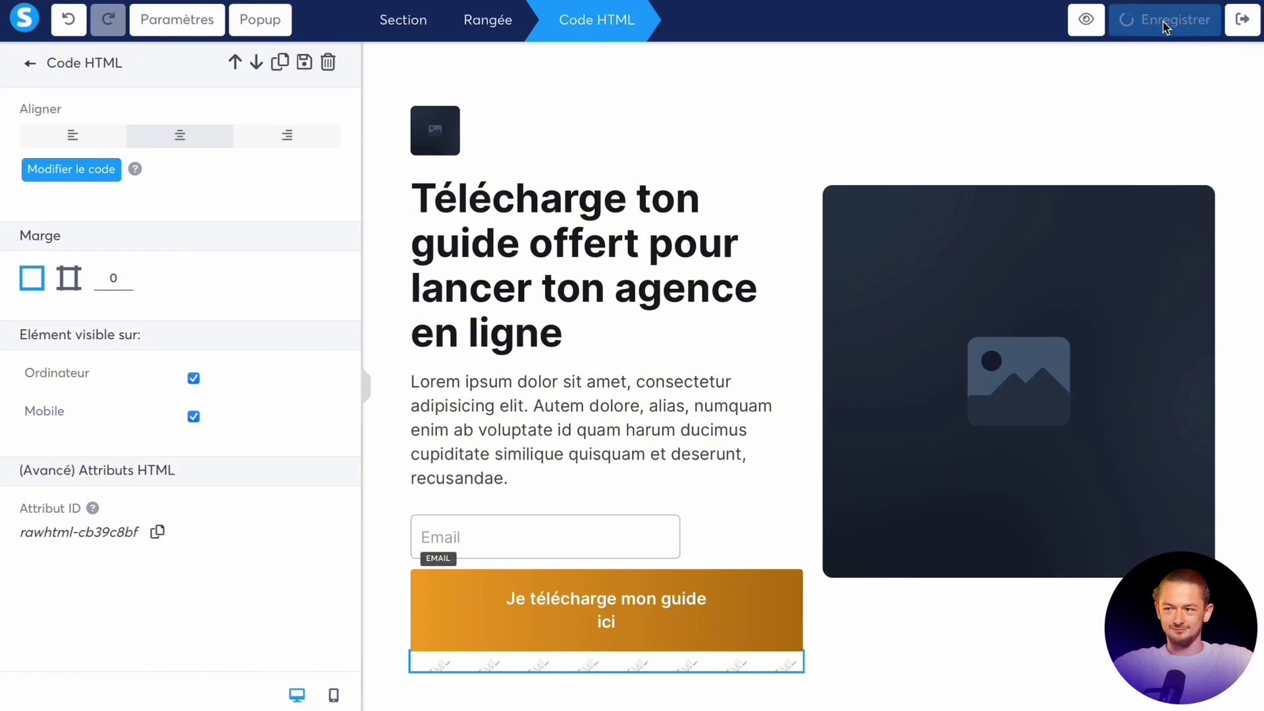
click(1109, 21)
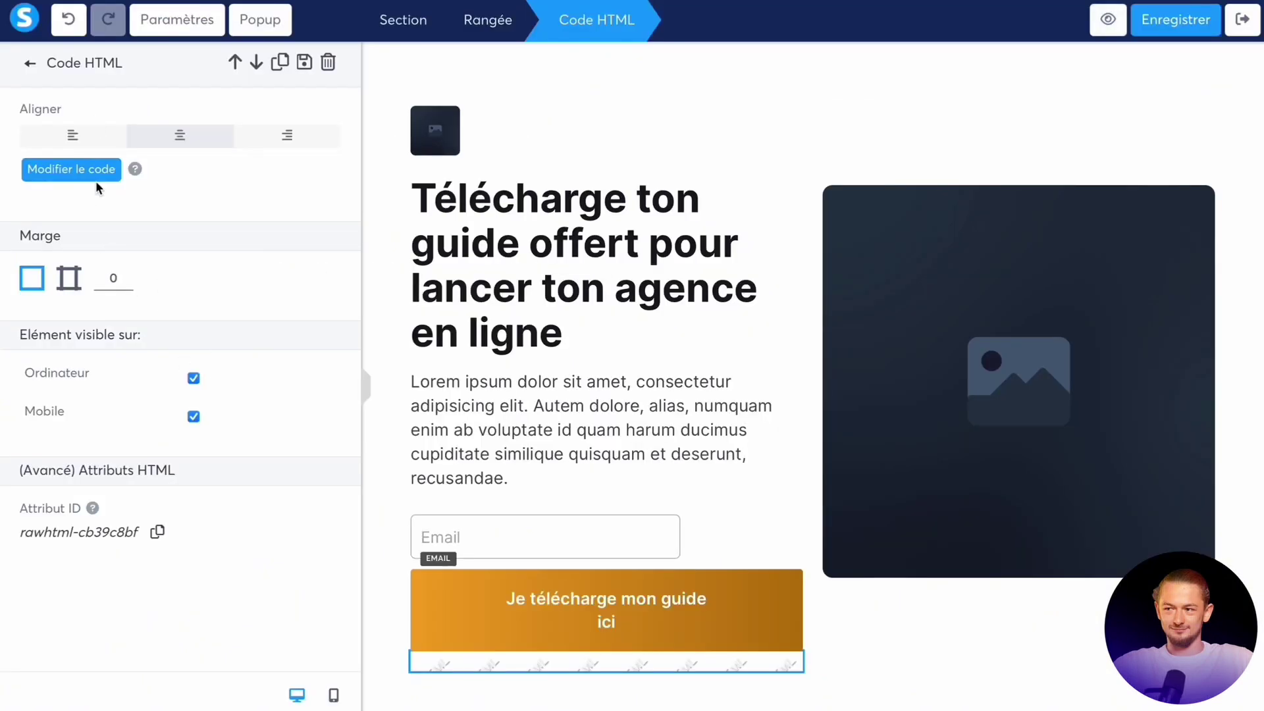
Copy the line "box-shadow: 0px 8px 15px rgba(0, 0, 0, 0.1);" from the old #button rule over the stray brace below the new gradient
click(96, 182)
scroll(632, 375, down, 3)
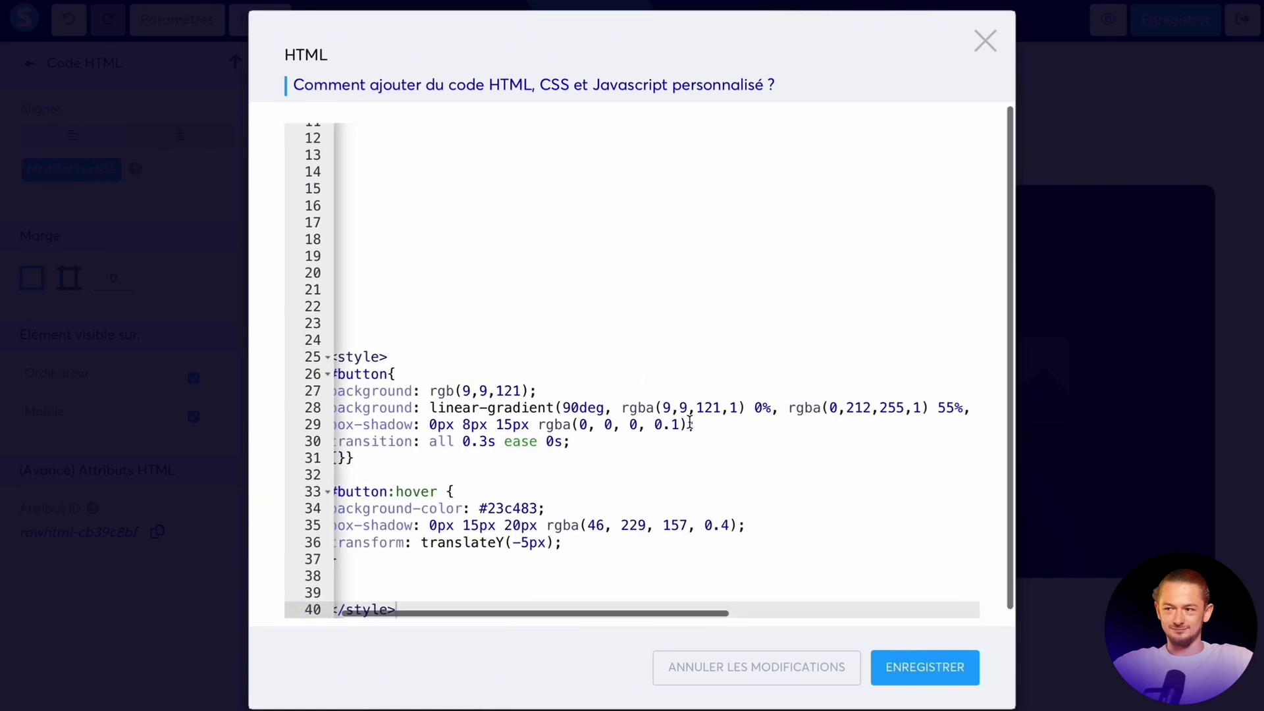
drag(713, 429, 331, 433)
click(336, 433)
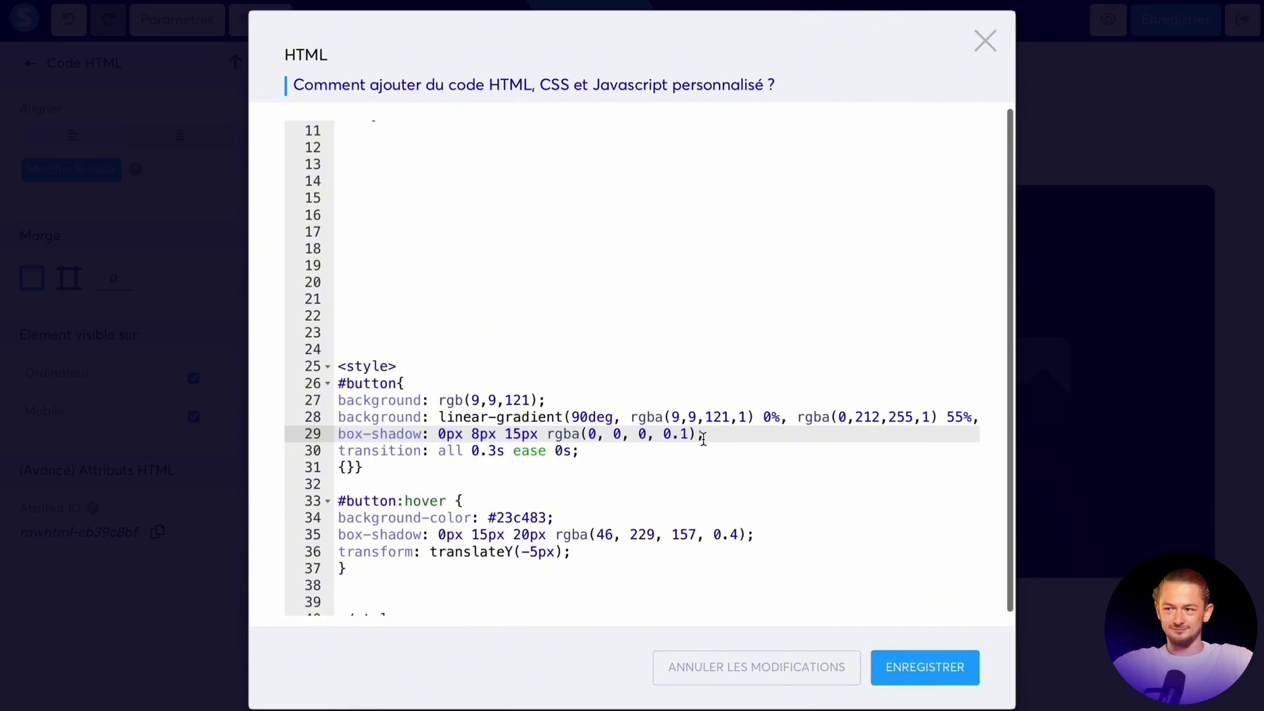
drag(708, 436, 341, 437)
key(ctrl+c)
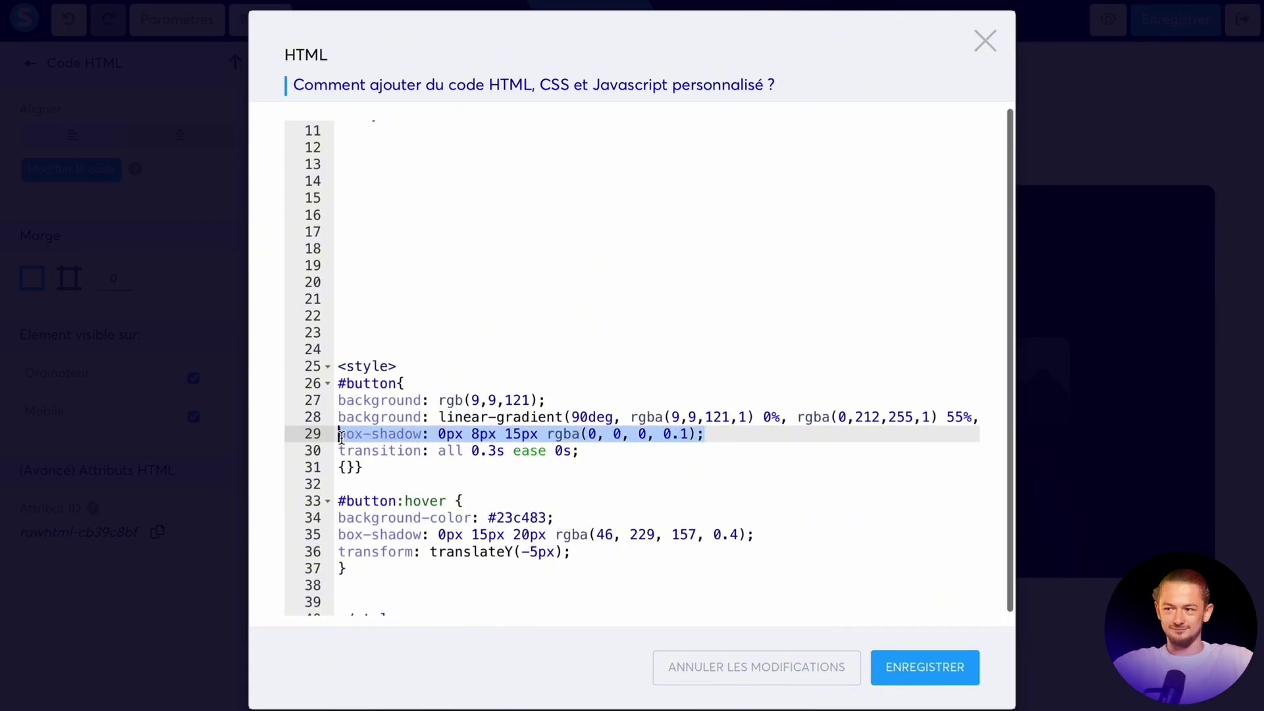
scroll(375, 230, up, 3)
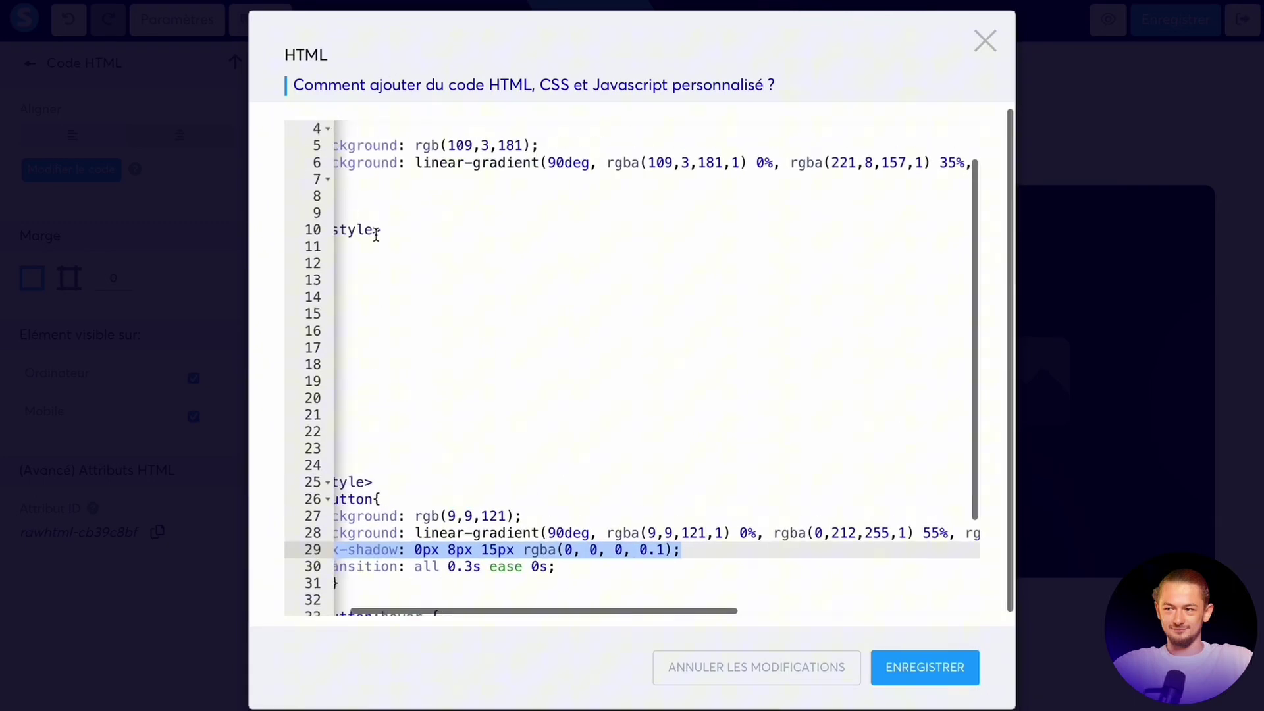
click(361, 201)
drag(348, 193, 338, 193)
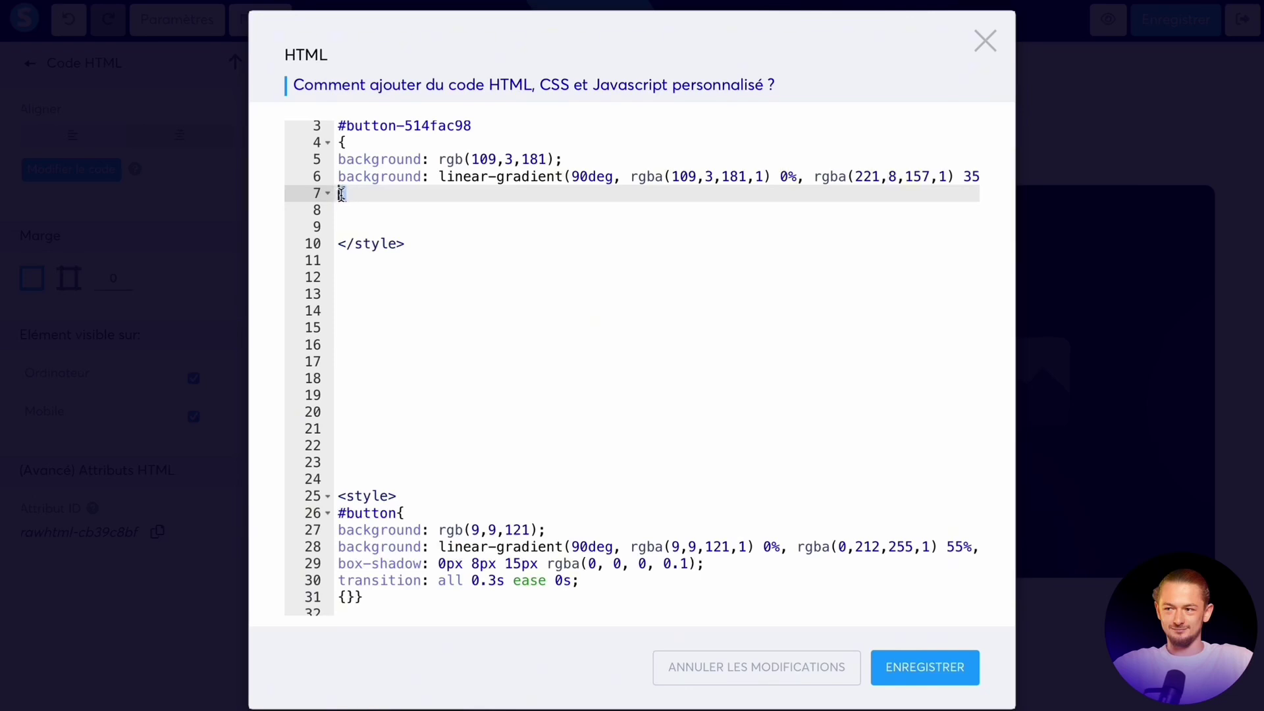
key(ctrl+v)
Close the #button-514fac98 rule with a "}" on the line below the box-shadow declaration
scroll(395, 514, down, 2)
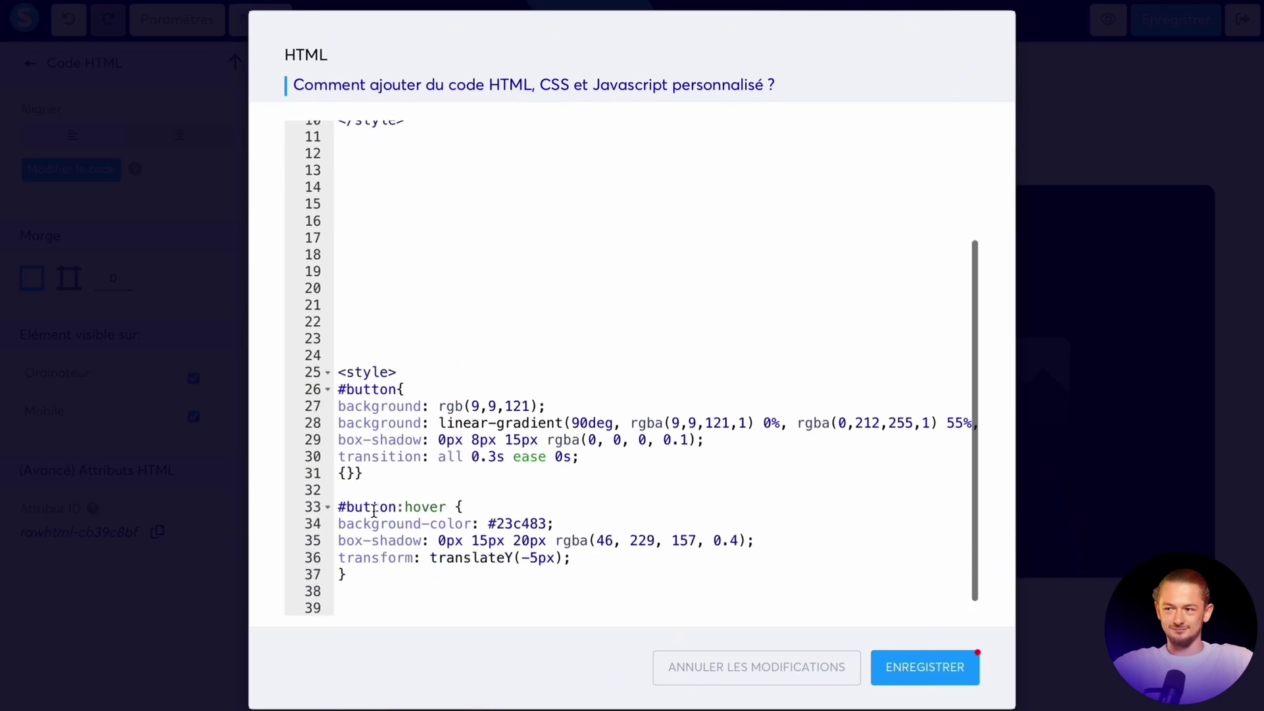
click(362, 475)
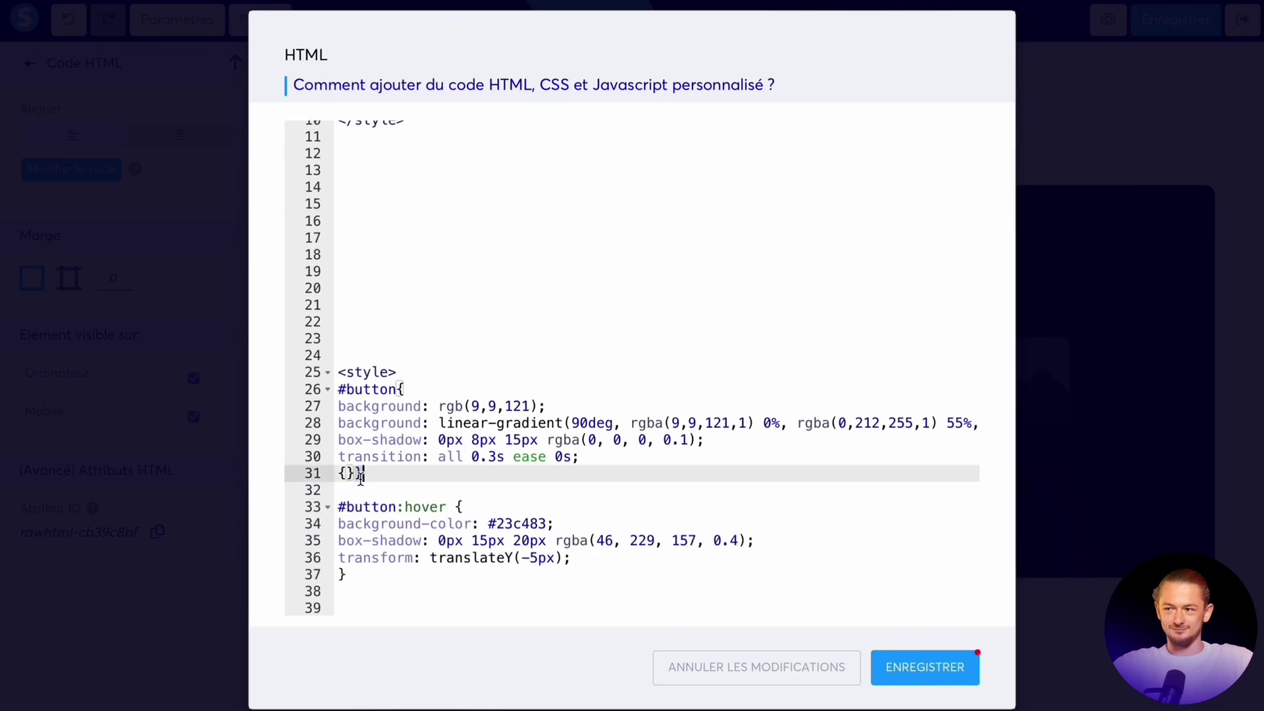
scroll(376, 267, up, 3)
click(365, 246)
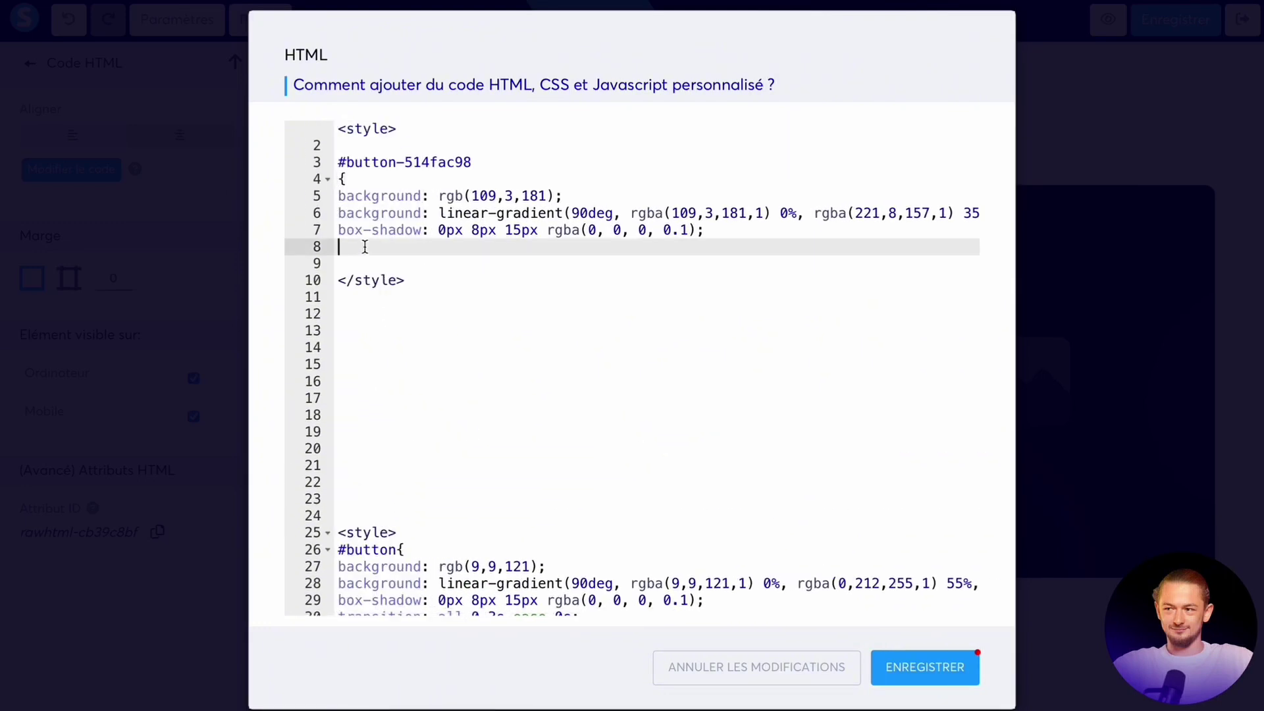
text(})
Switch to the CSS Gradient site and copy the colour value rgba(221,8,157,1) from the generated linear-gradient code
click(440, 229)
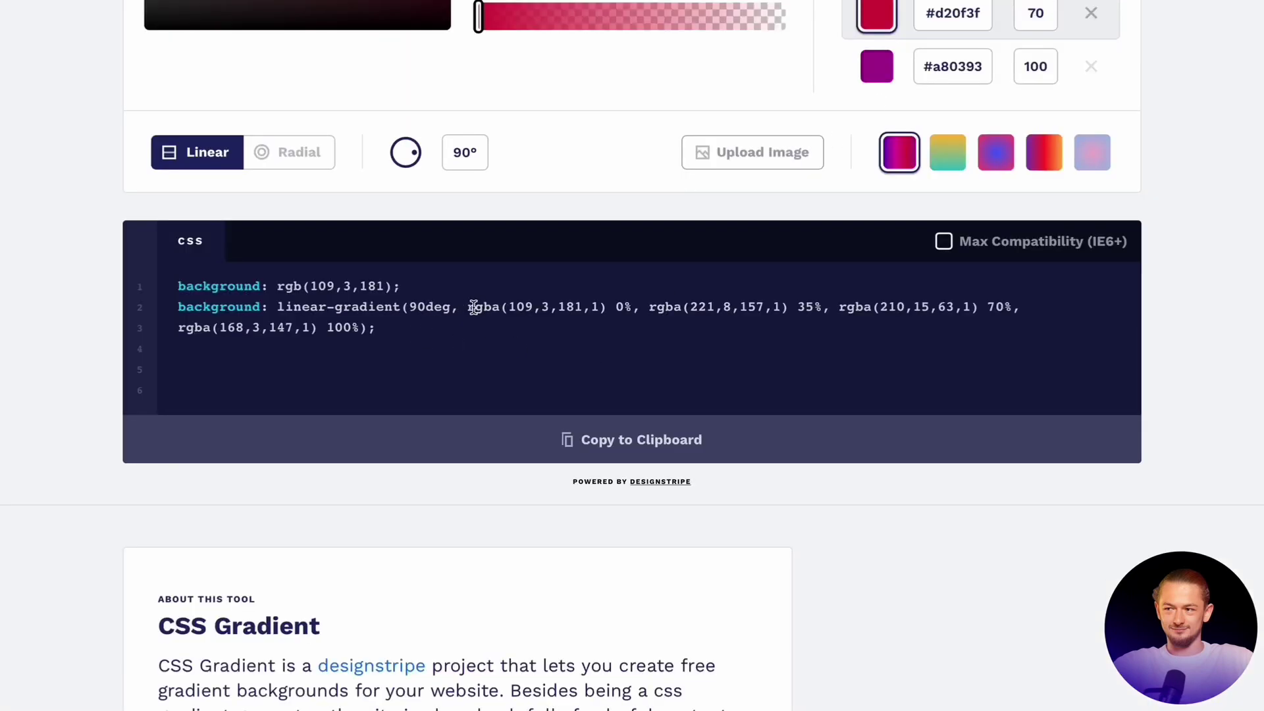
scroll(470, 308, up, 10)
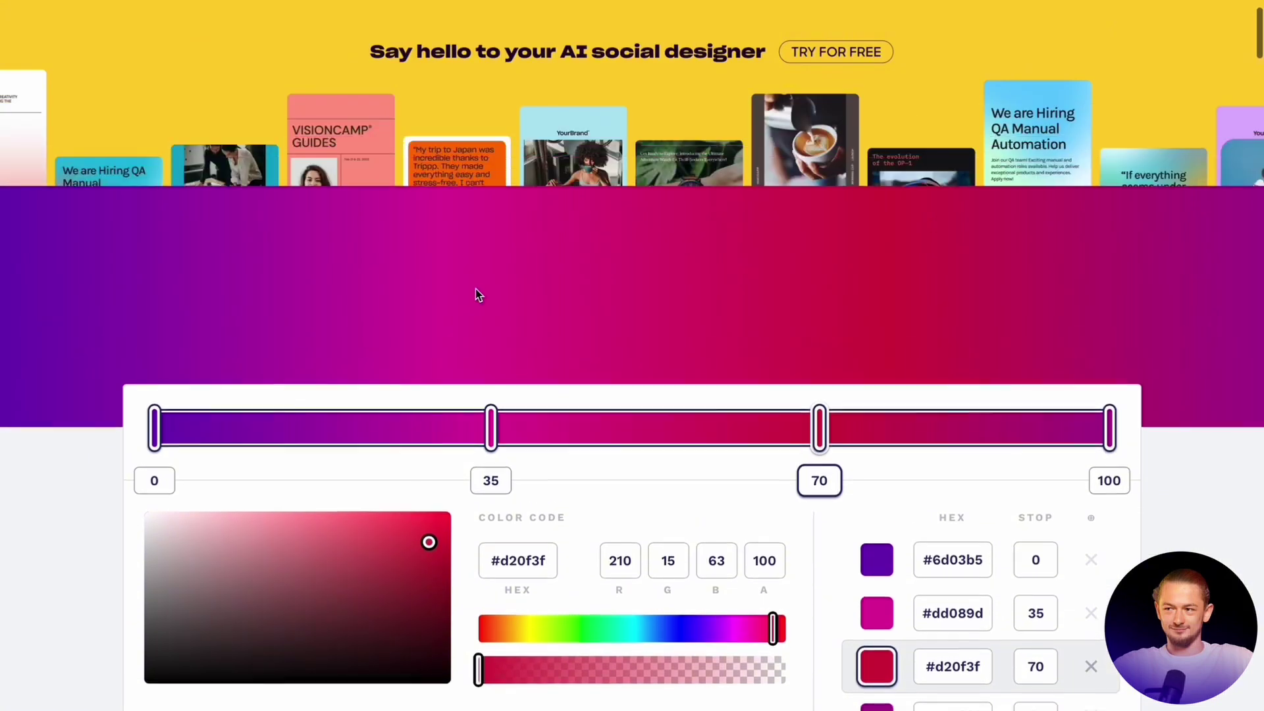
scroll(479, 225, down, 10)
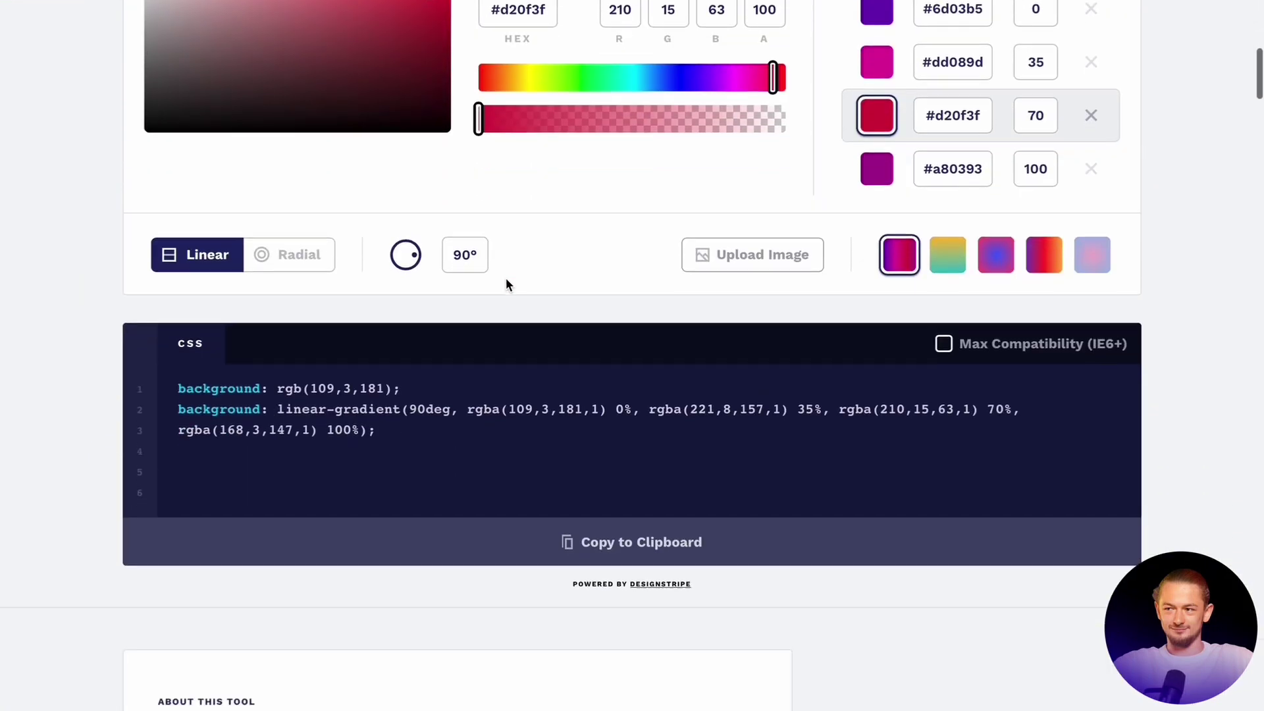
drag(470, 393, 509, 392)
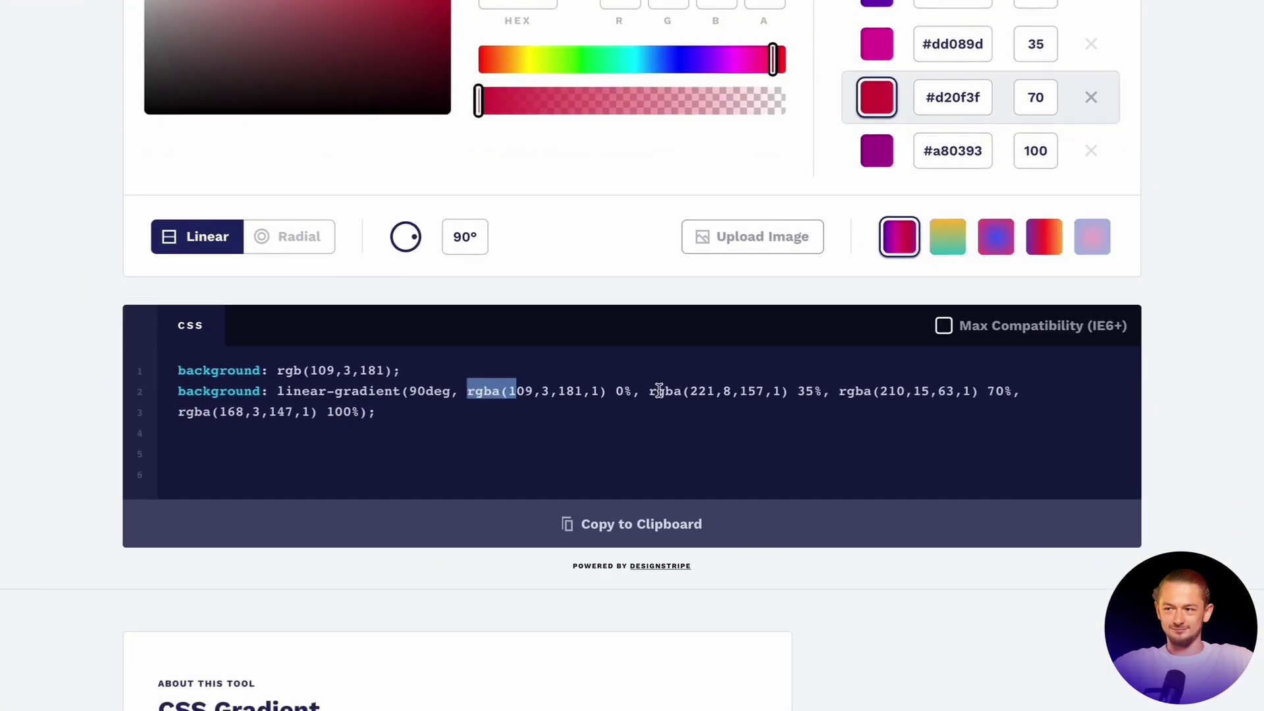
drag(649, 391, 790, 388)
right_click(773, 390)
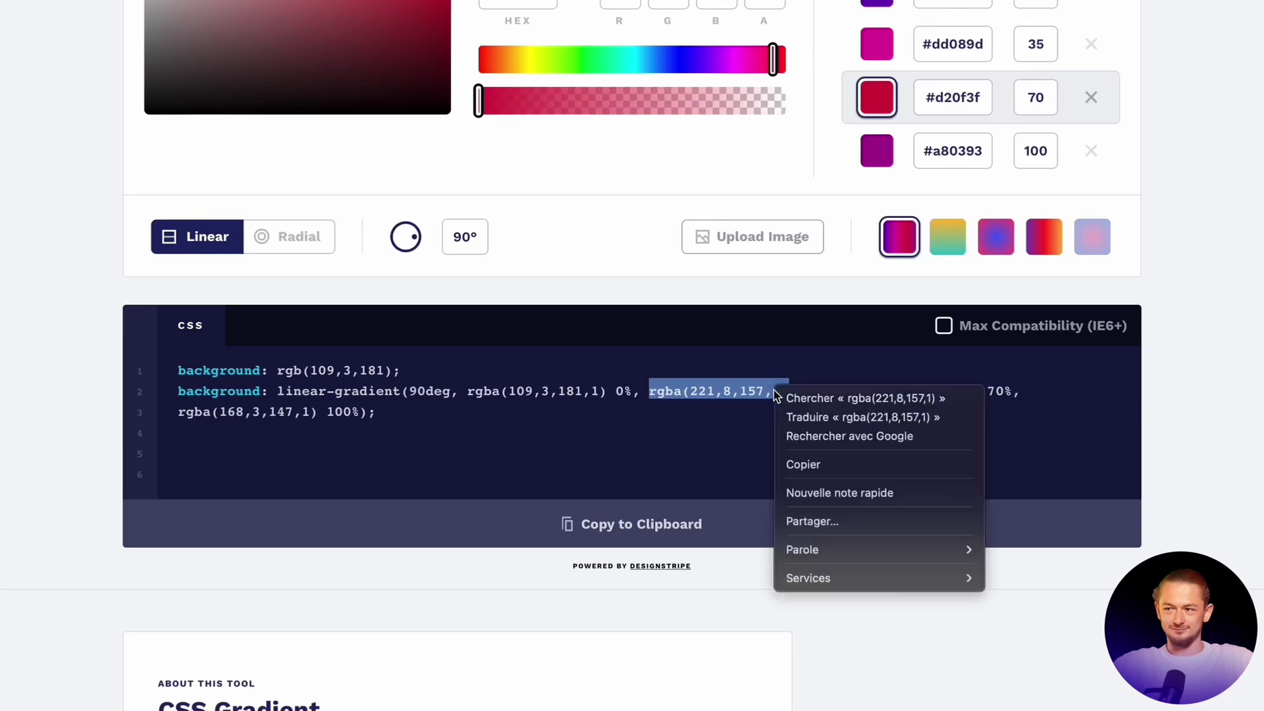
click(799, 465)
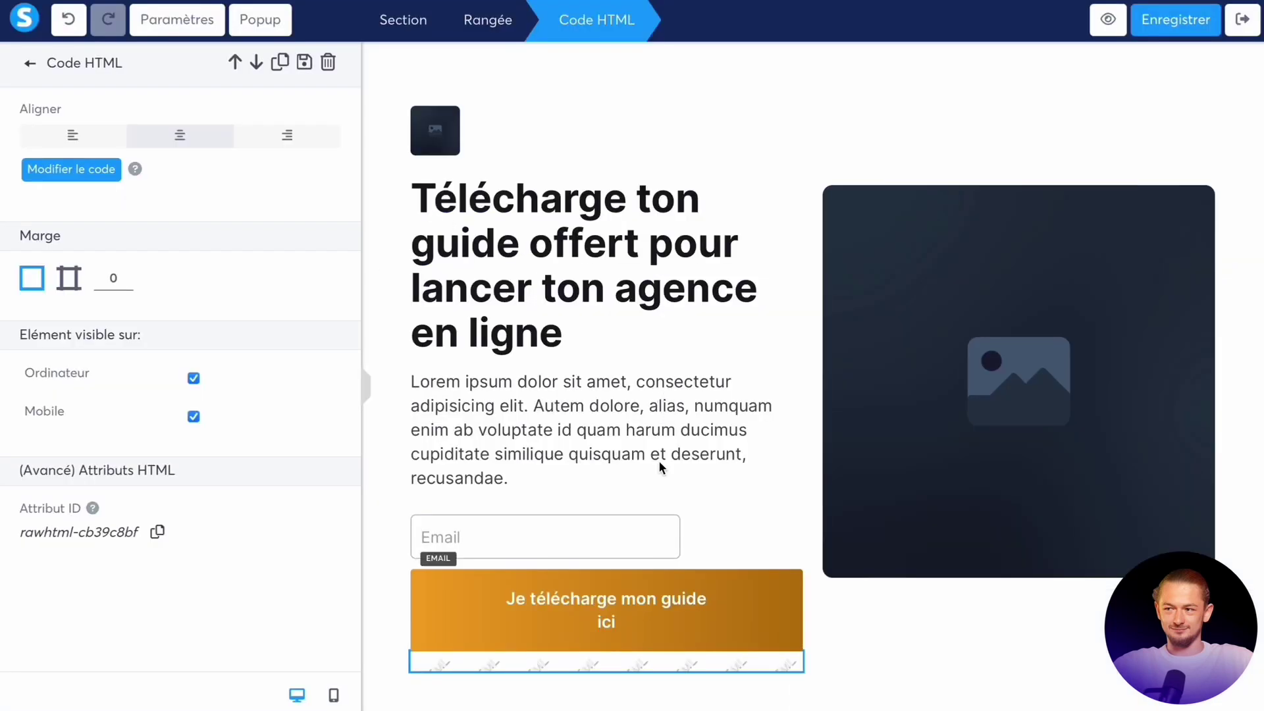
Reopen the HTML code, highlight the rgba colour of the #button-514fac98 box-shadow, save the code and preview the page
click(81, 169)
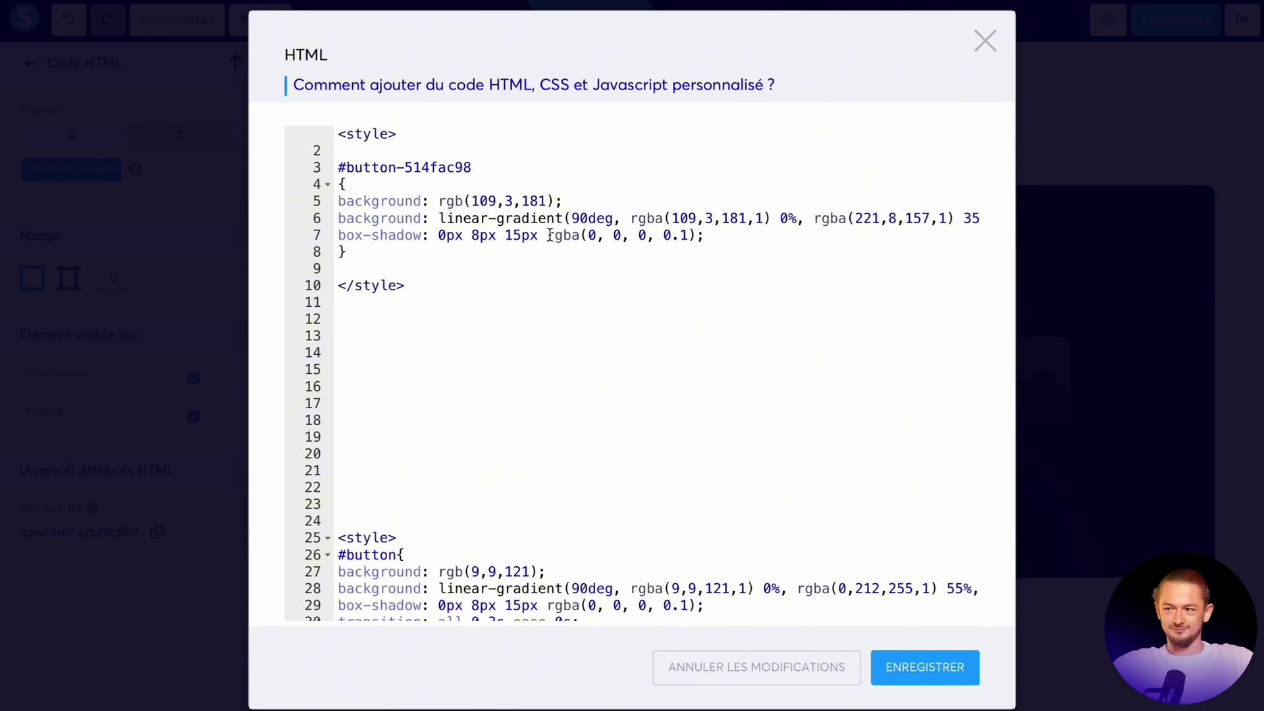
drag(550, 235, 697, 235)
click(679, 237)
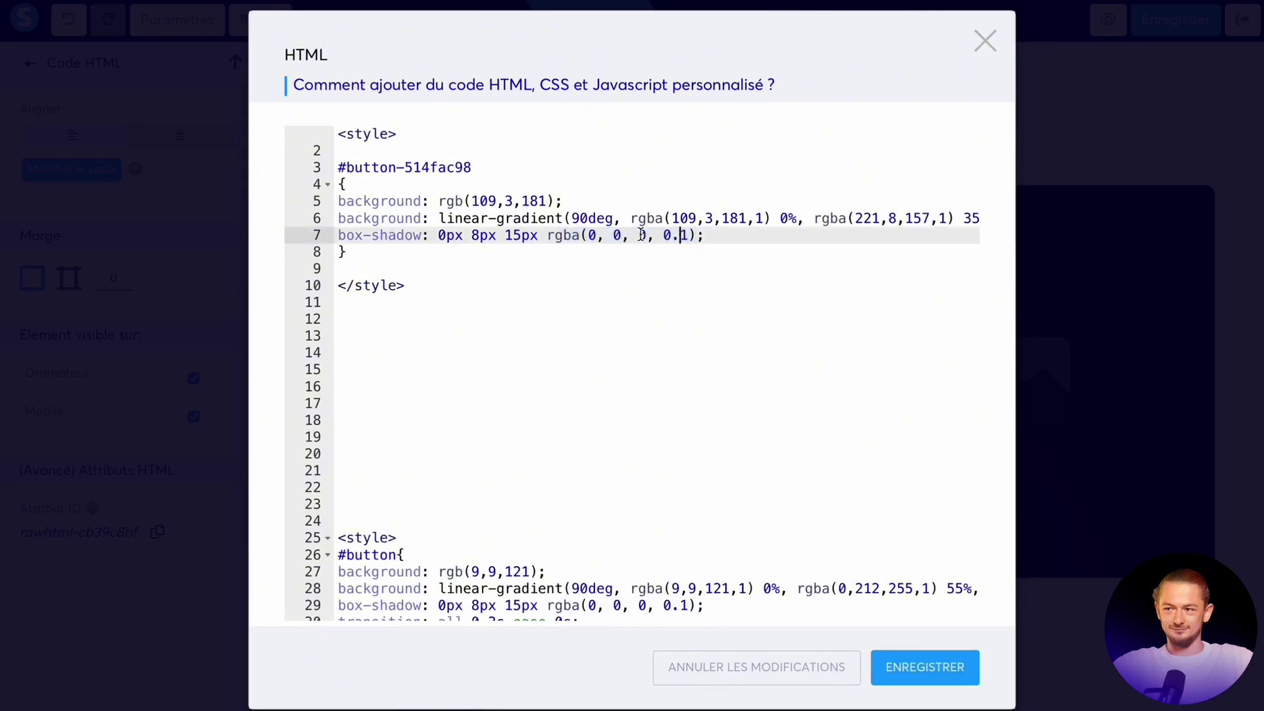
drag(550, 236, 698, 235)
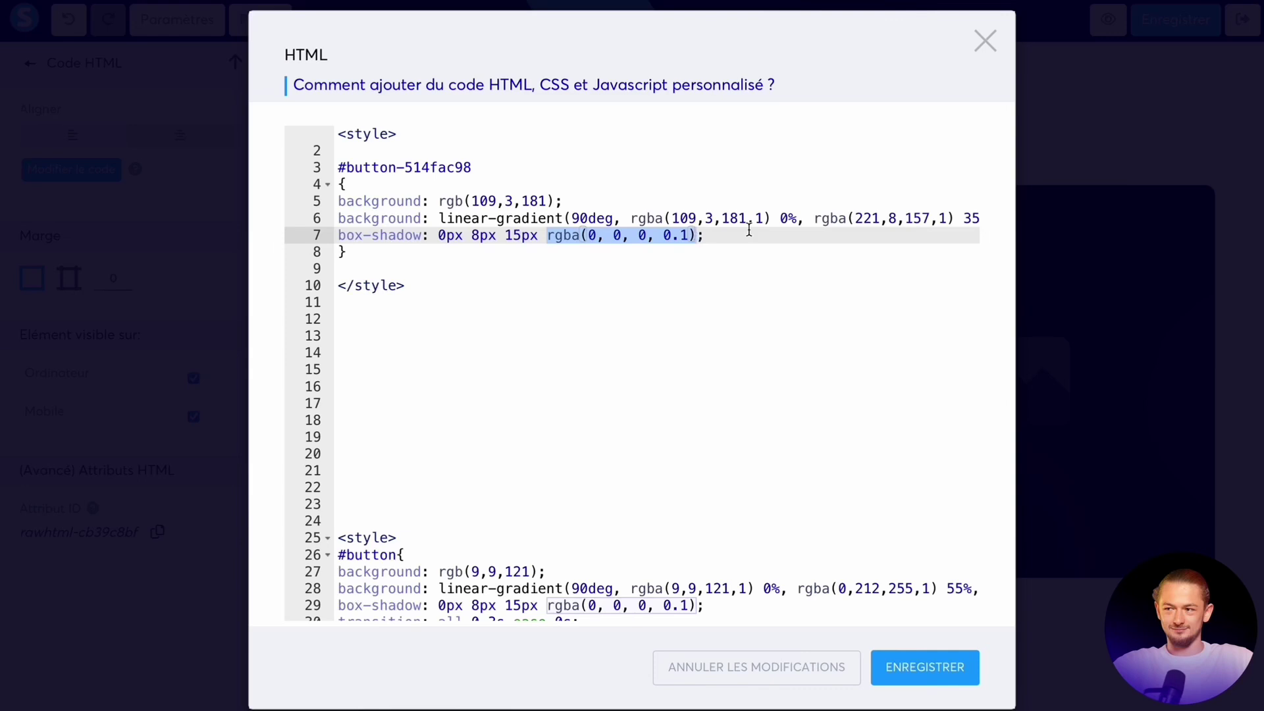
click(938, 668)
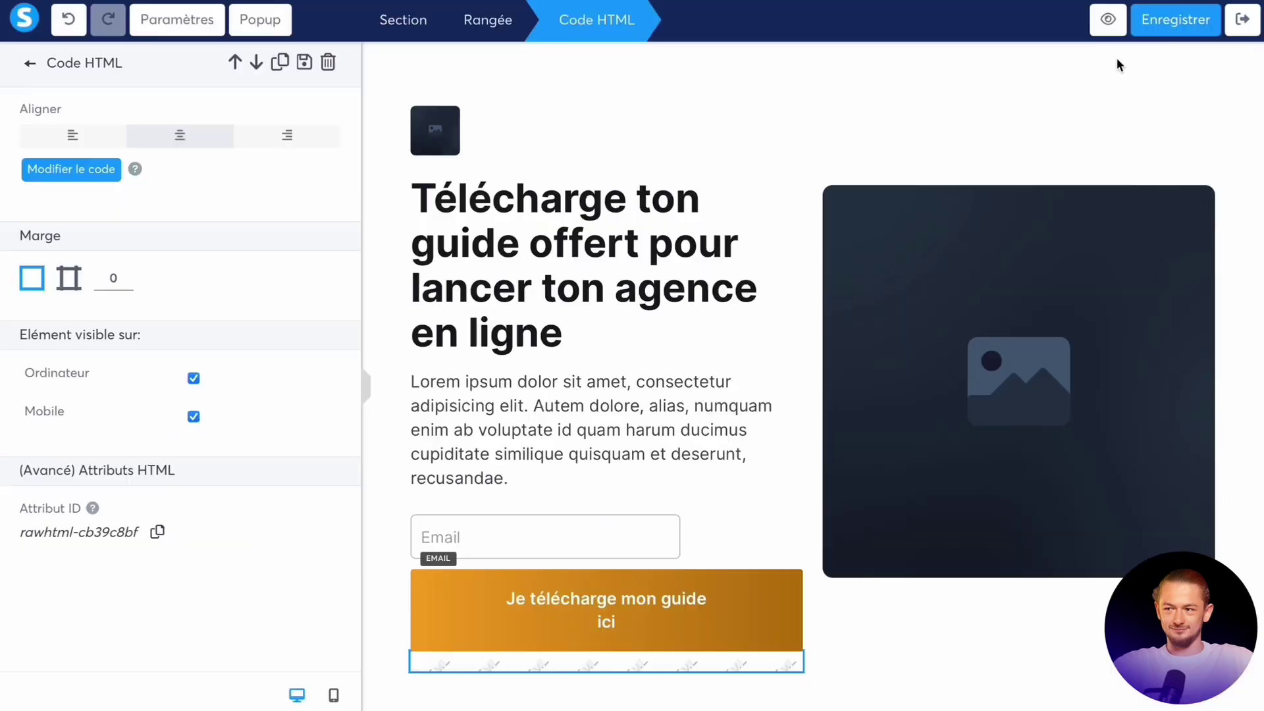
click(1108, 20)
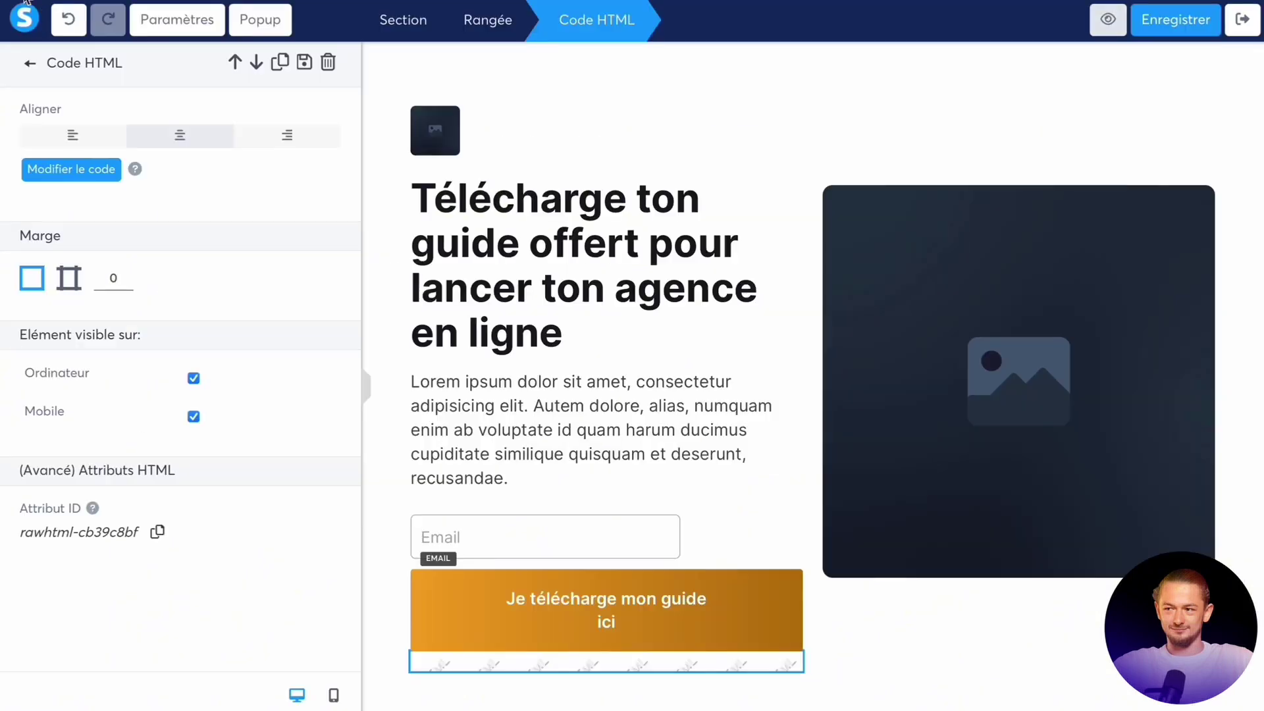
Set the opacity of the #button-514fac98 box-shadow to 0.2, save the code and the page, and preview the page
click(99, 169)
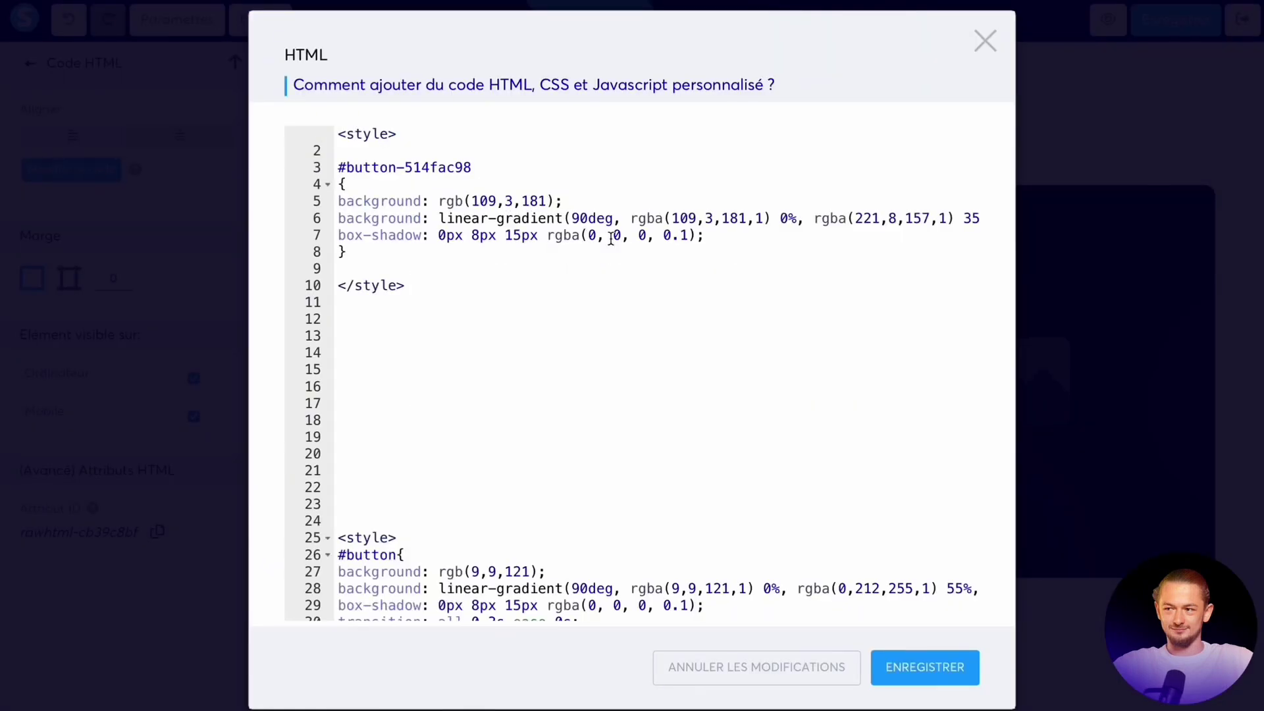
double_click(684, 235)
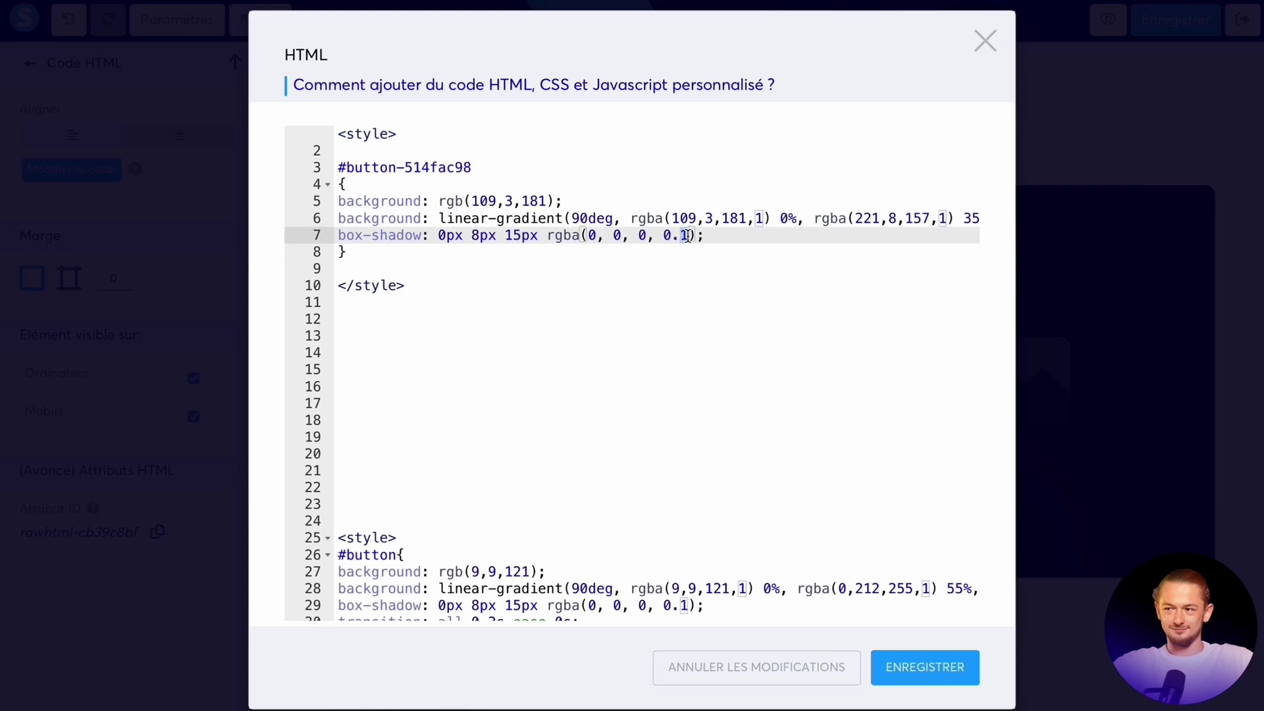
text(2)
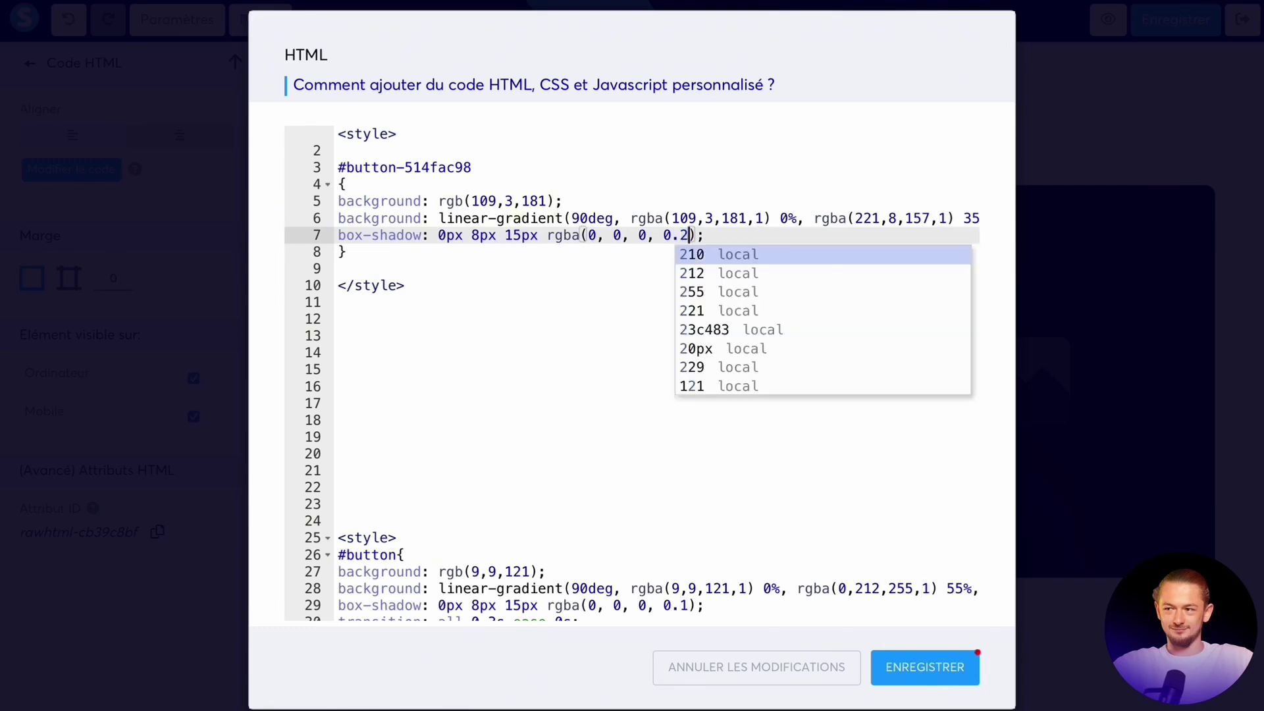
click(663, 252)
drag(663, 235, 695, 235)
click(926, 678)
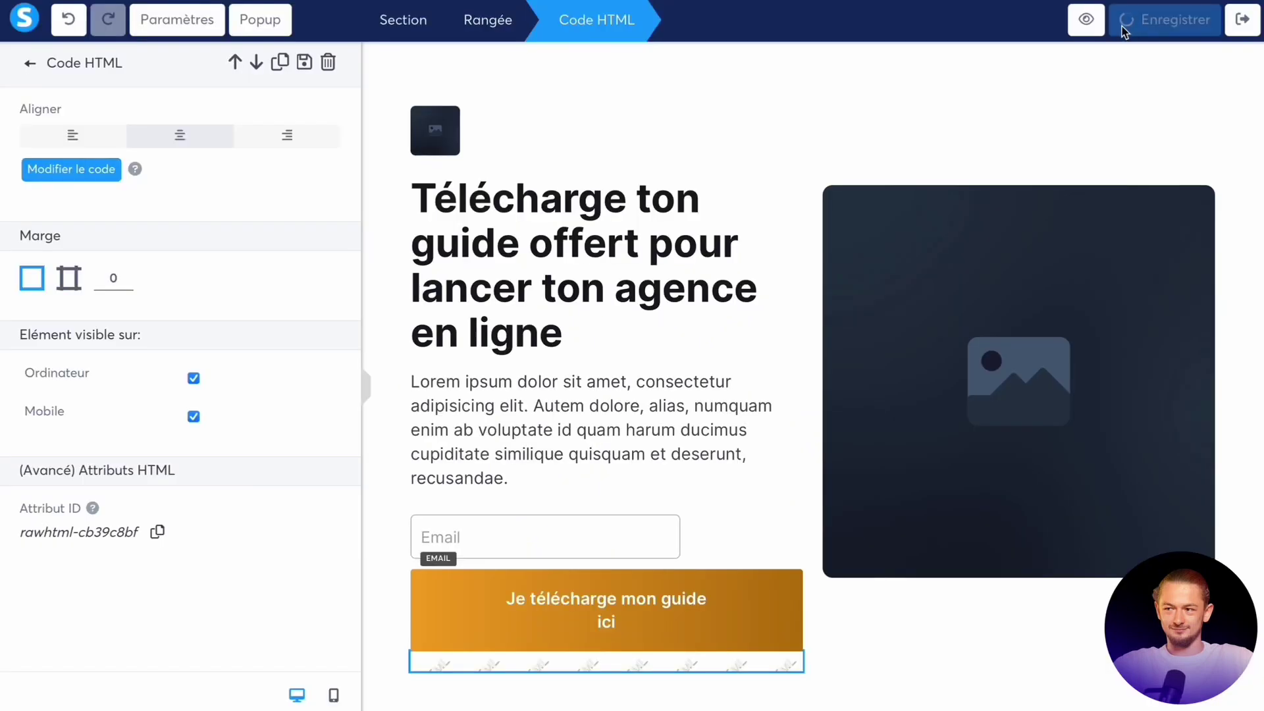
click(1094, 24)
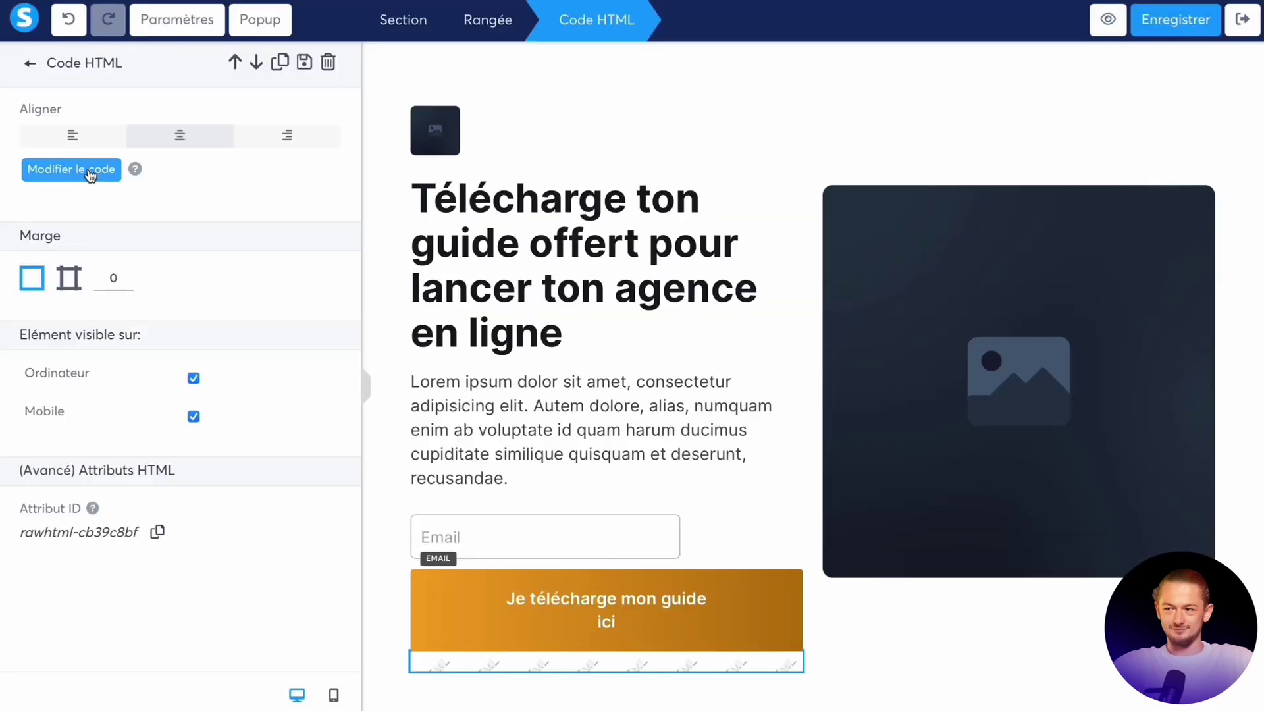
Reopen the HTML code and compare the #button-514fac98 rule with the transition declaration and hover rule in the old style block
click(89, 170)
scroll(530, 350, down, 5)
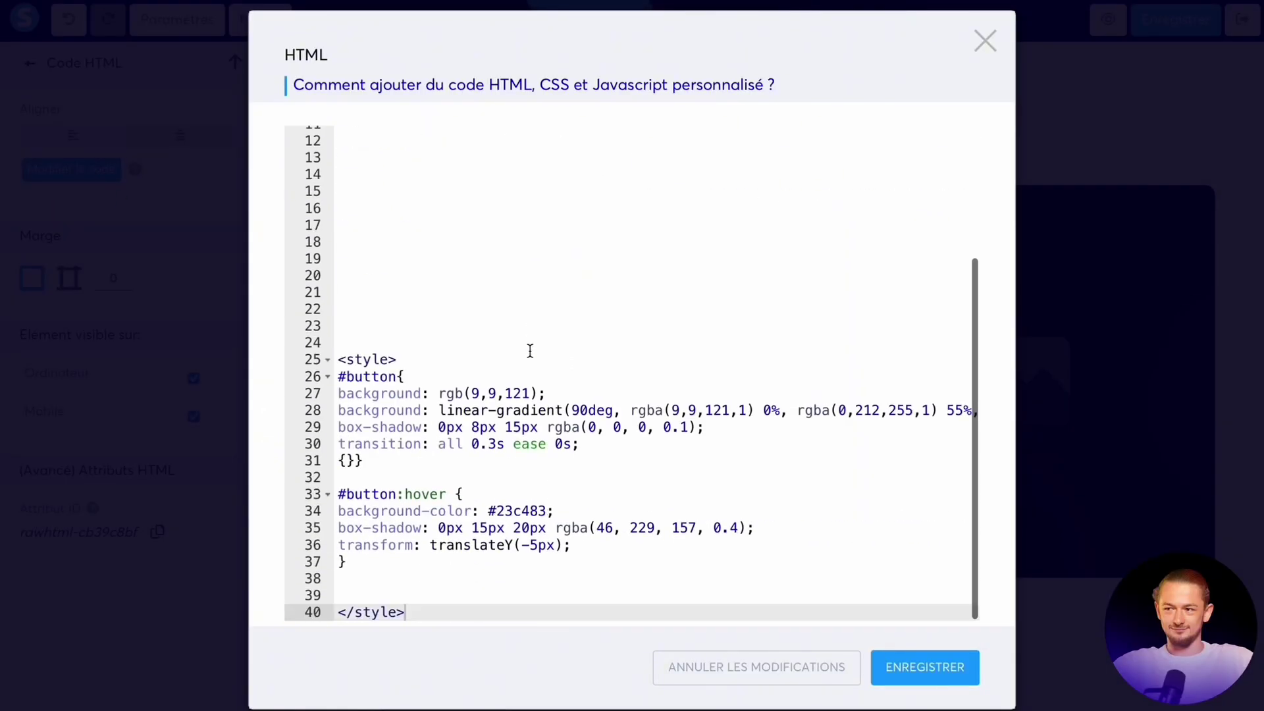
scroll(525, 340, up, 3)
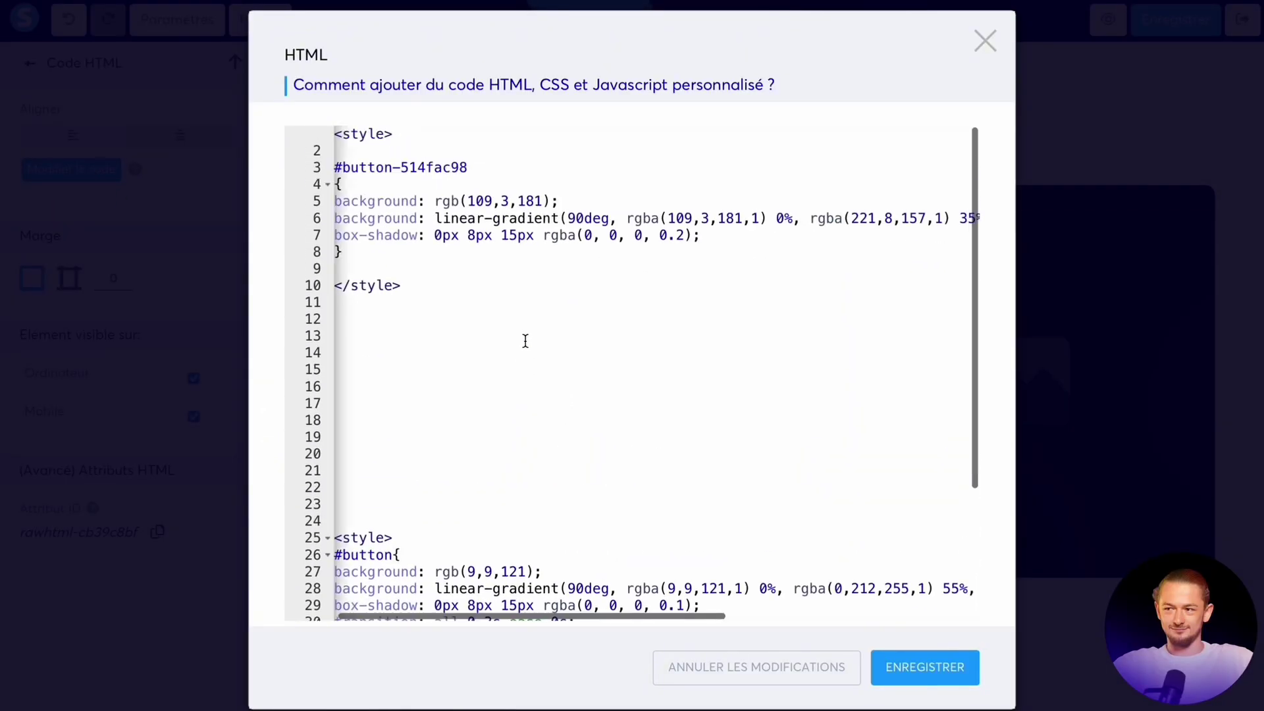
click(632, 235)
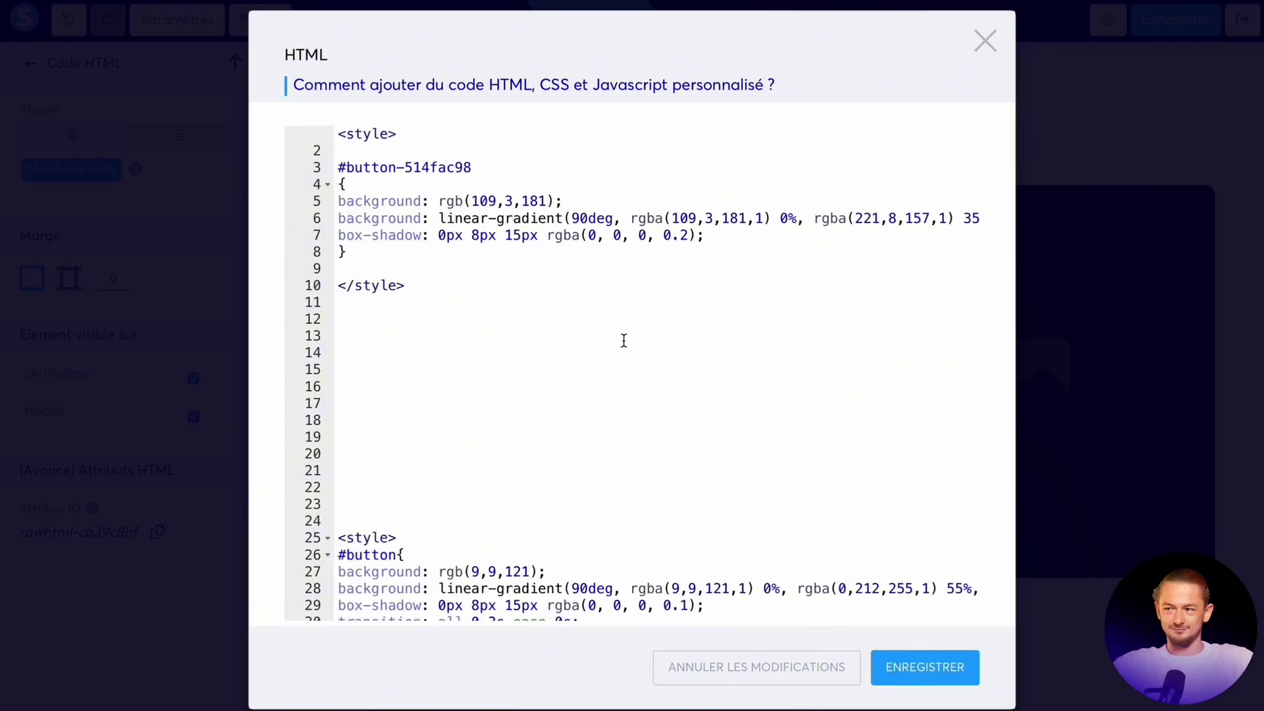
scroll(624, 341, down, 3)
key(ctrl+End)
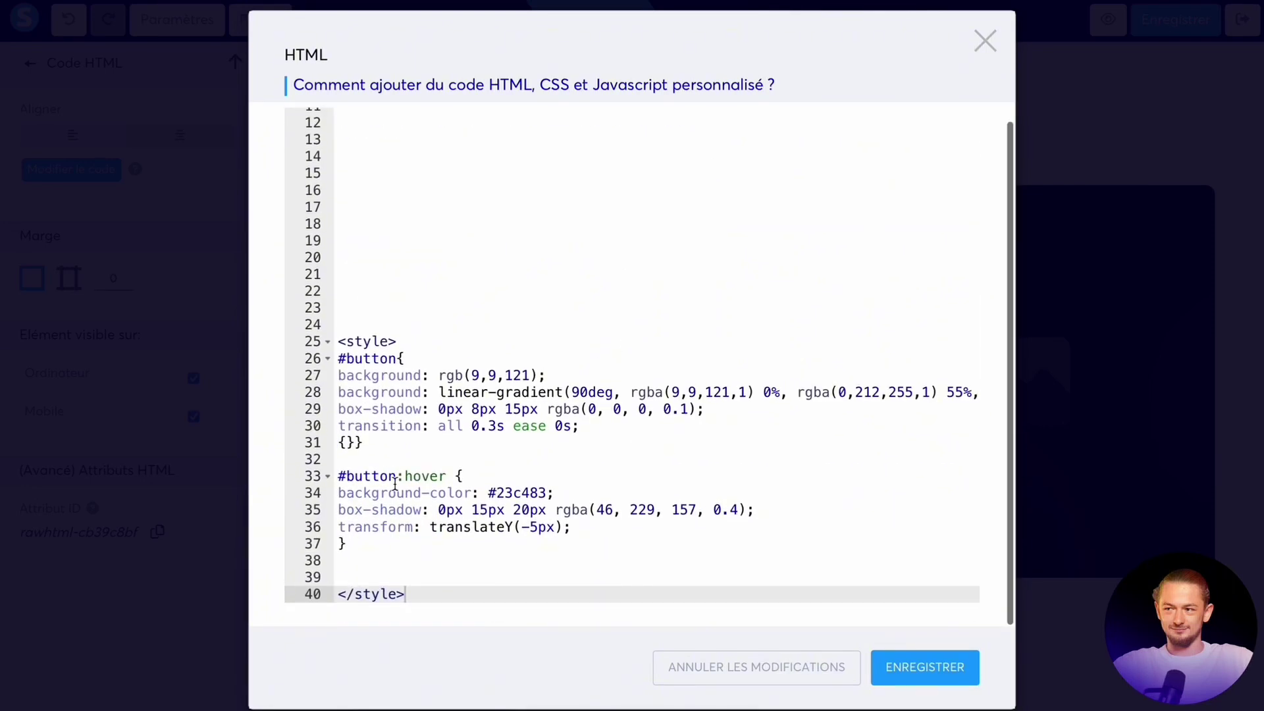
drag(361, 459, 361, 544)
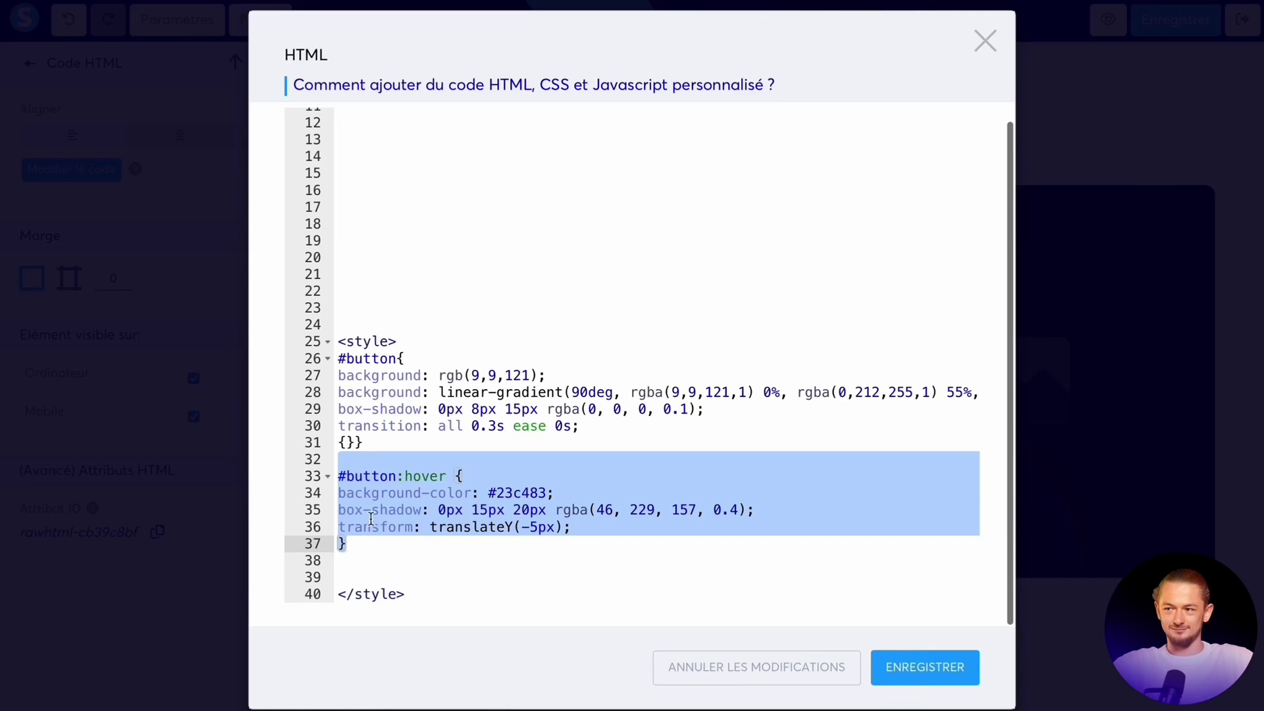
click(371, 519)
drag(380, 427, 397, 427)
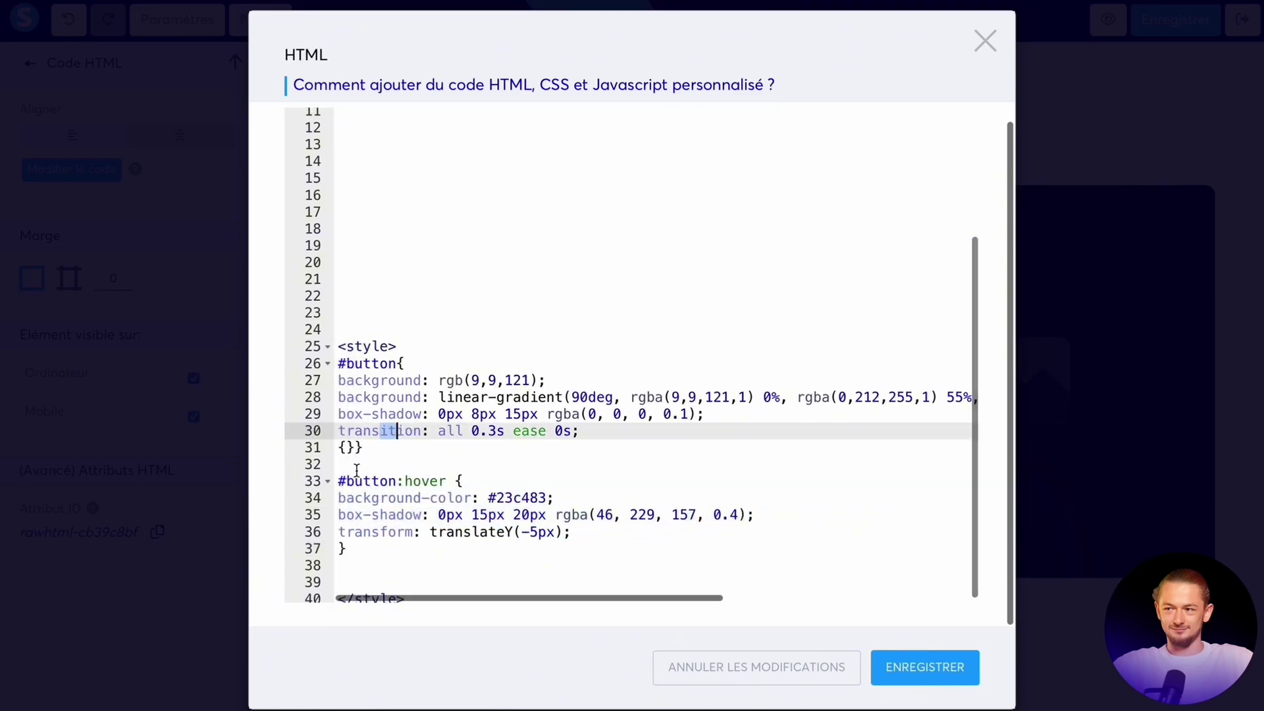
drag(356, 469, 345, 564)
click(372, 431)
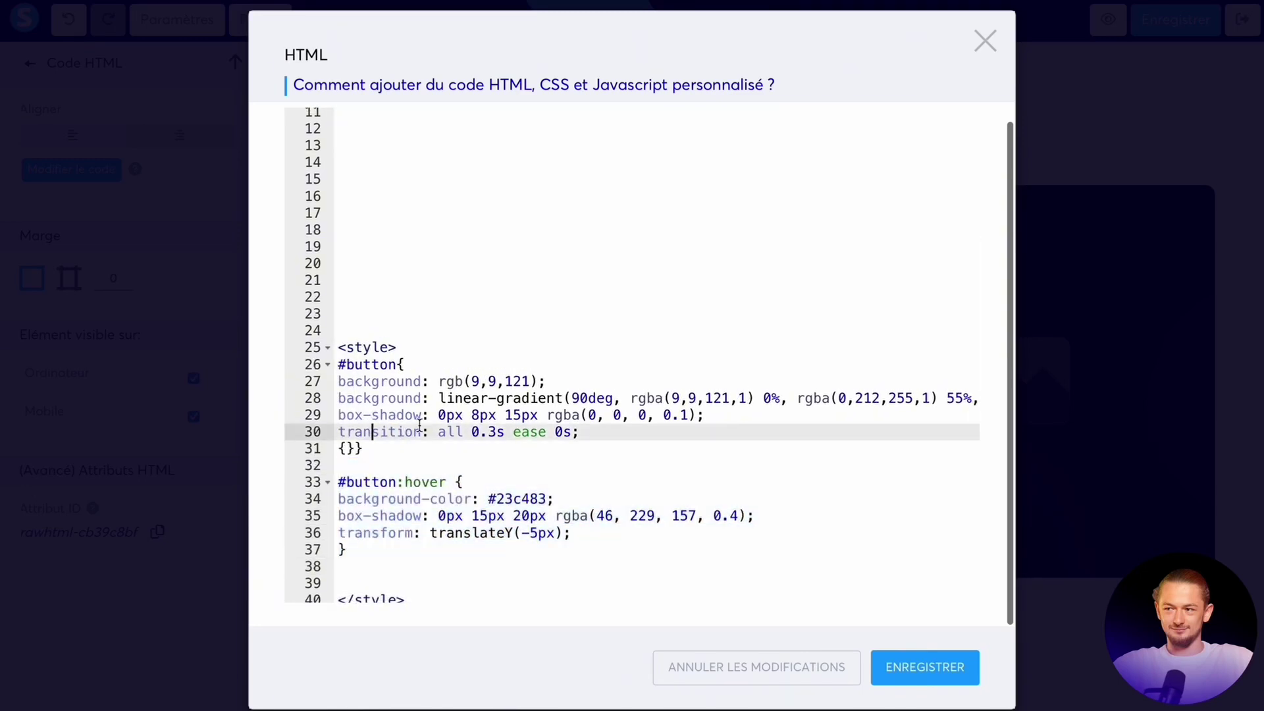
Copy the line "transition: all 0.3s ease 0s;" from the old #button rule to below the #button-514fac98 box-shadow and save the code
drag(580, 432, 327, 433)
key(ctrl+c)
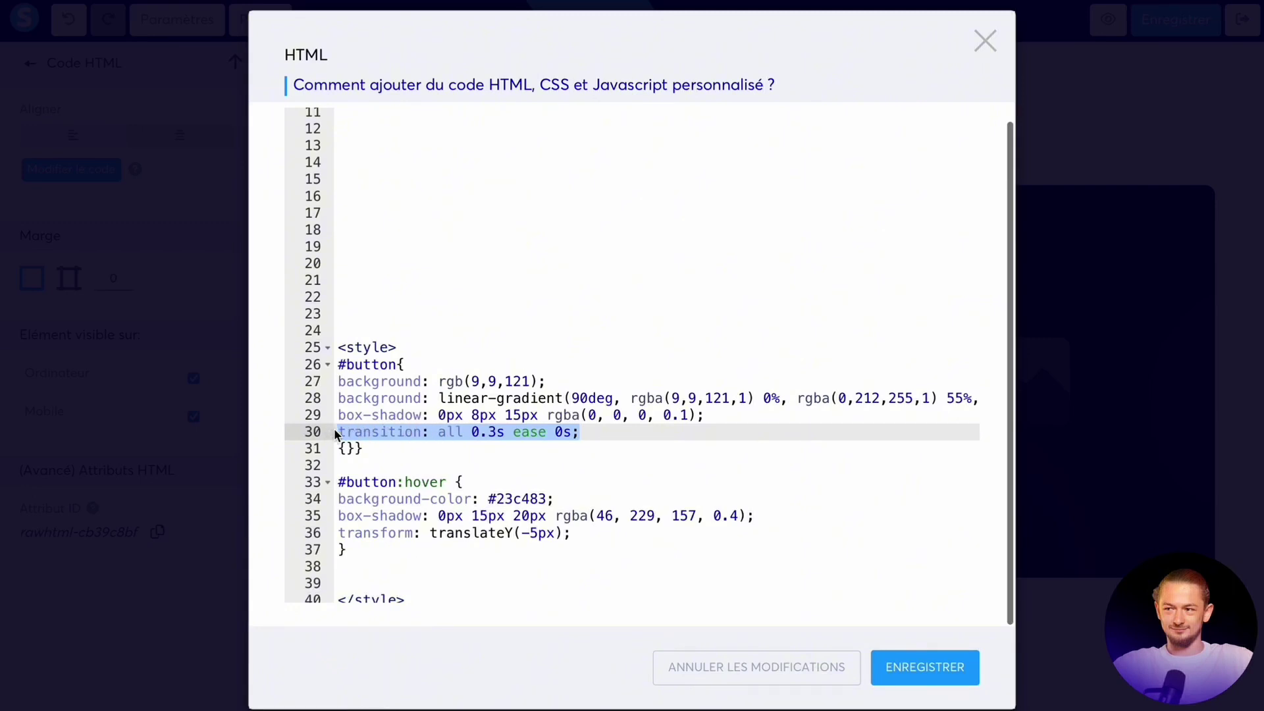
scroll(420, 317, up, 3)
click(728, 235)
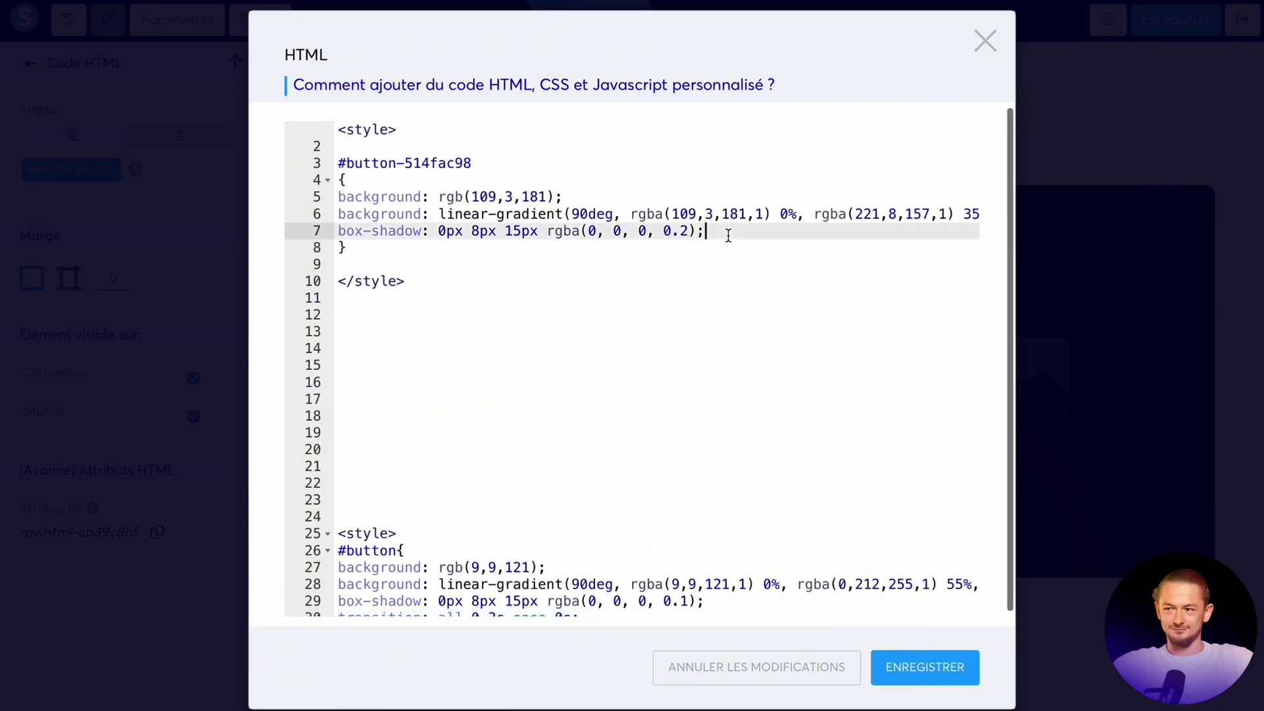
key(Return)
key(ctrl+v)
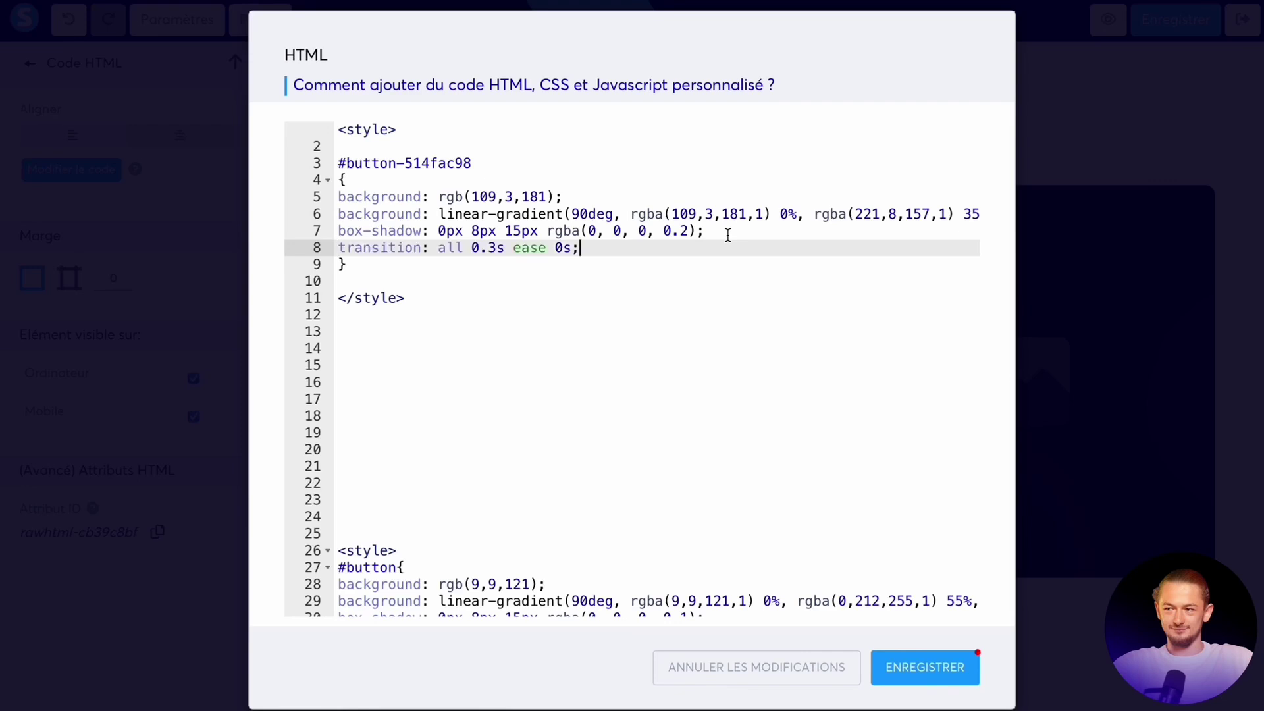
click(916, 672)
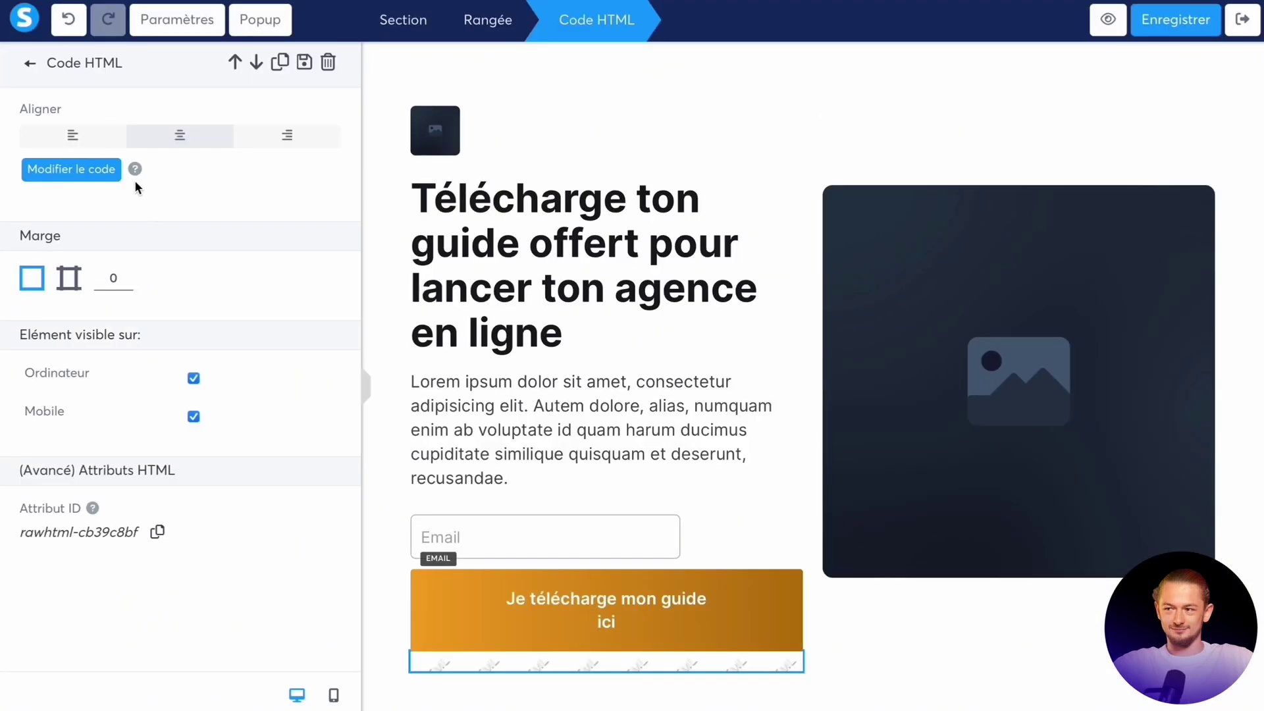
Reopen the HTML code and examine the new transition's duration, then the selector and declarations of the old #button:hover rule
click(118, 174)
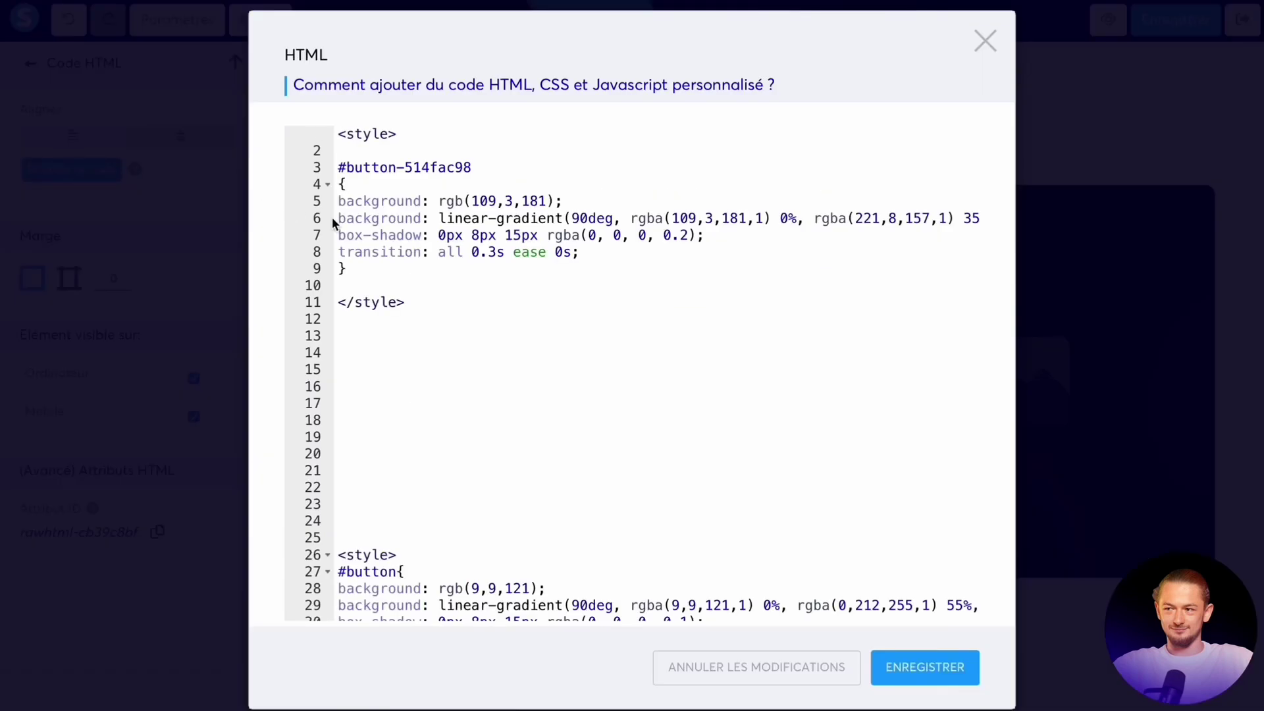
click(479, 257)
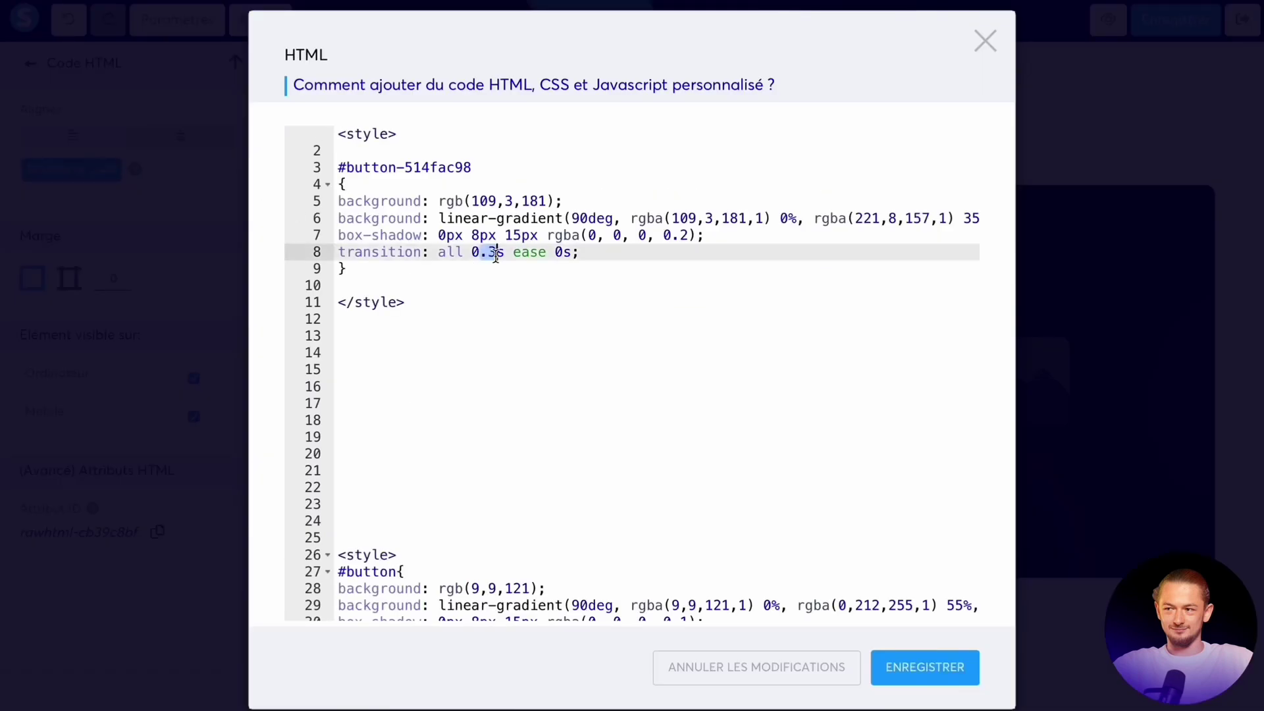
click(415, 374)
scroll(414, 374, down, 3)
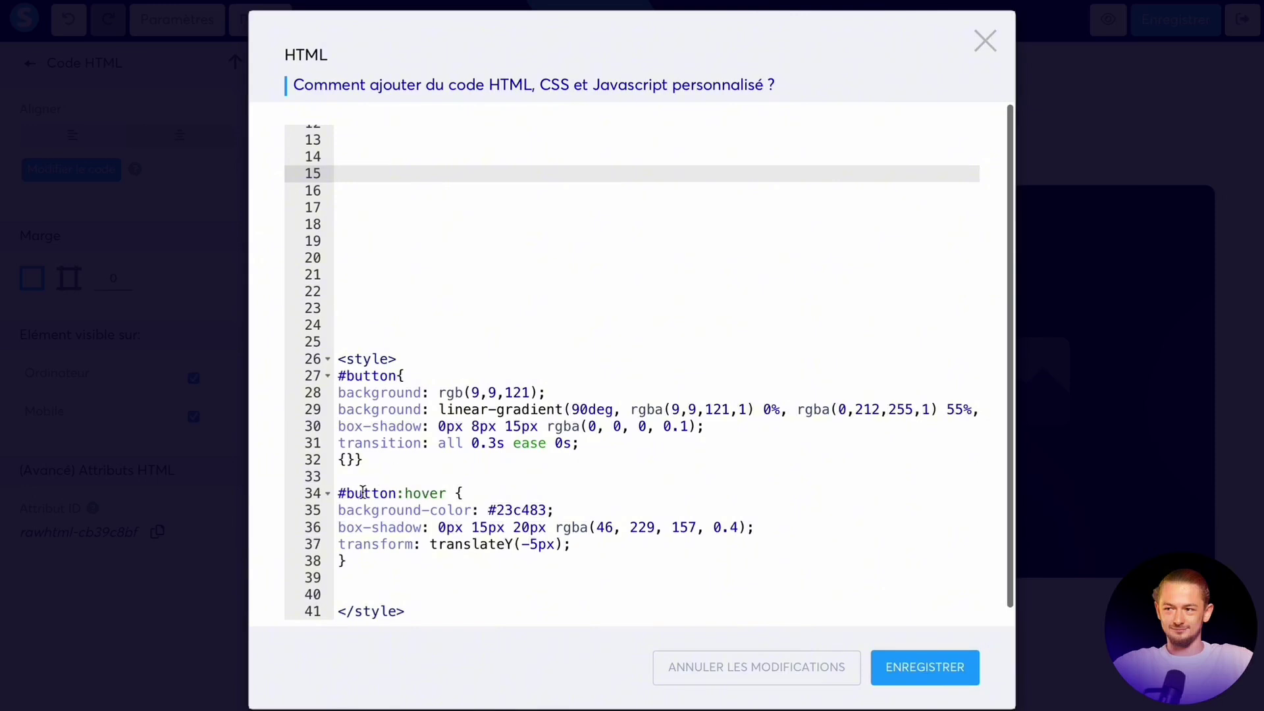
drag(349, 481, 360, 558)
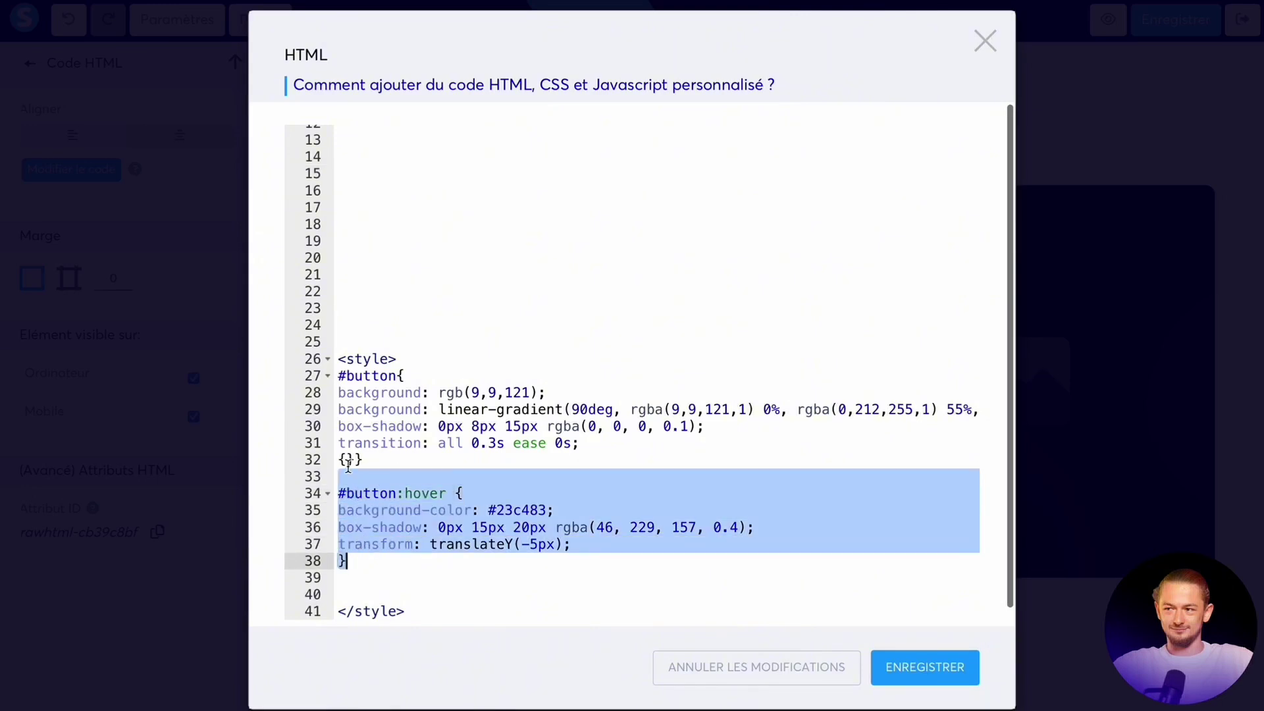
drag(348, 475, 360, 507)
click(362, 494)
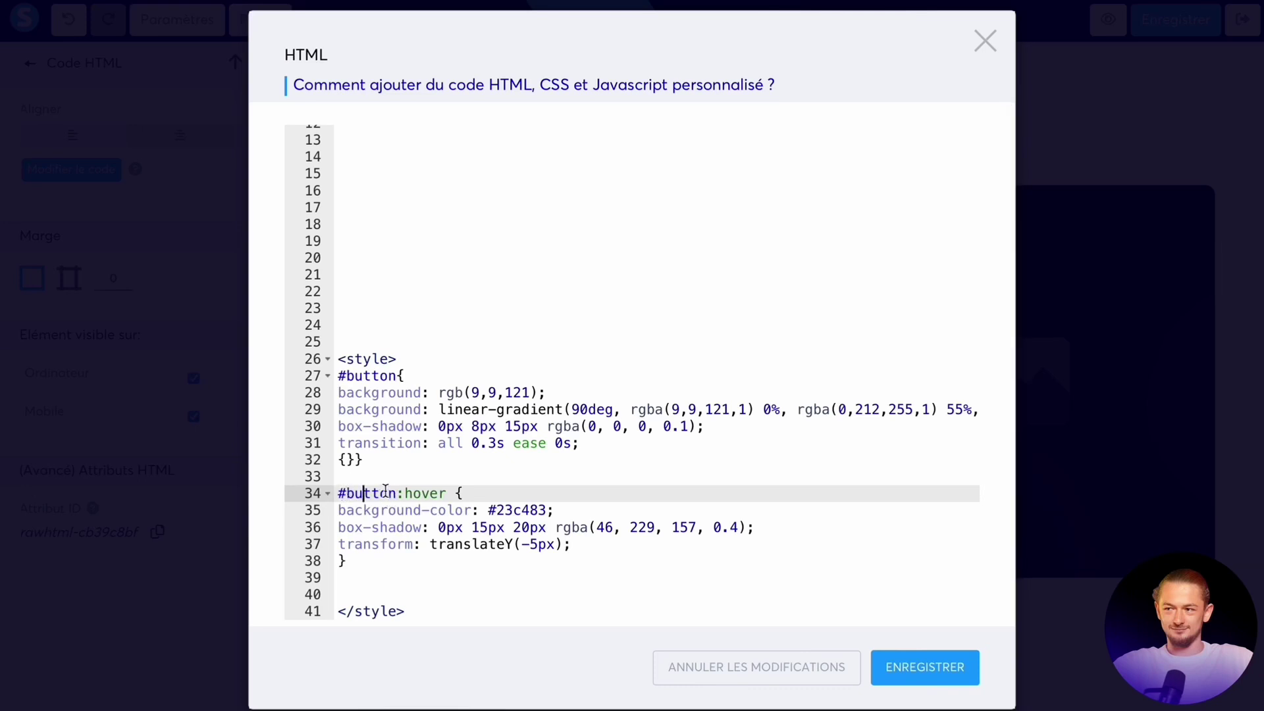
drag(404, 493, 448, 493)
scroll(432, 500, down, 1)
drag(392, 493, 495, 497)
click(497, 495)
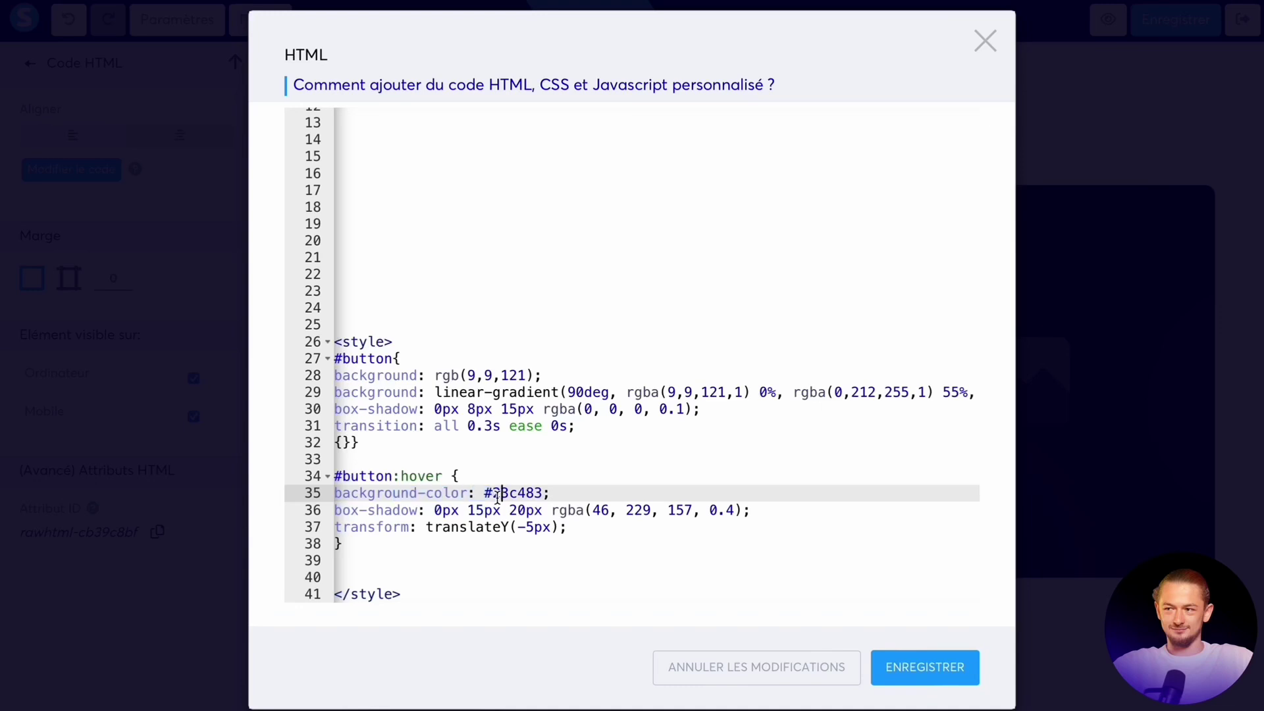
scroll(496, 490, up, 4)
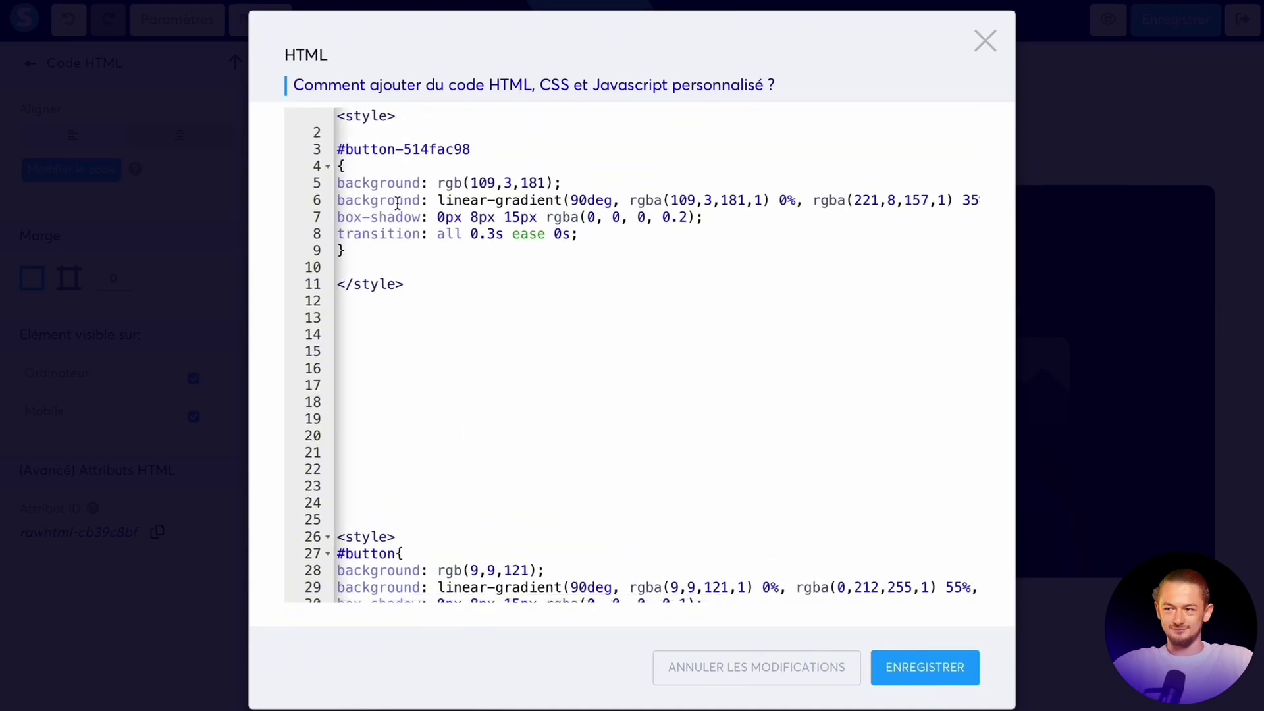
scroll(402, 374, down, 4)
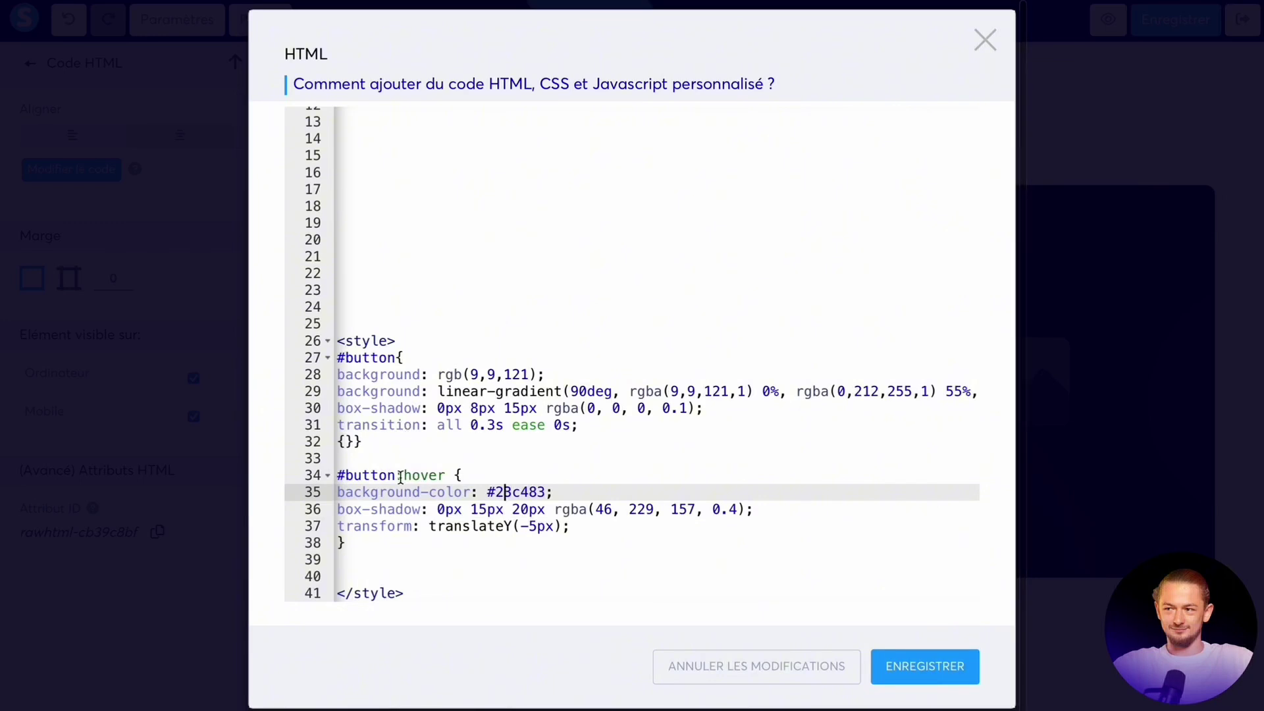
Examine the box-shadow and transform declarations in the old #button:hover rule
drag(385, 513, 701, 516)
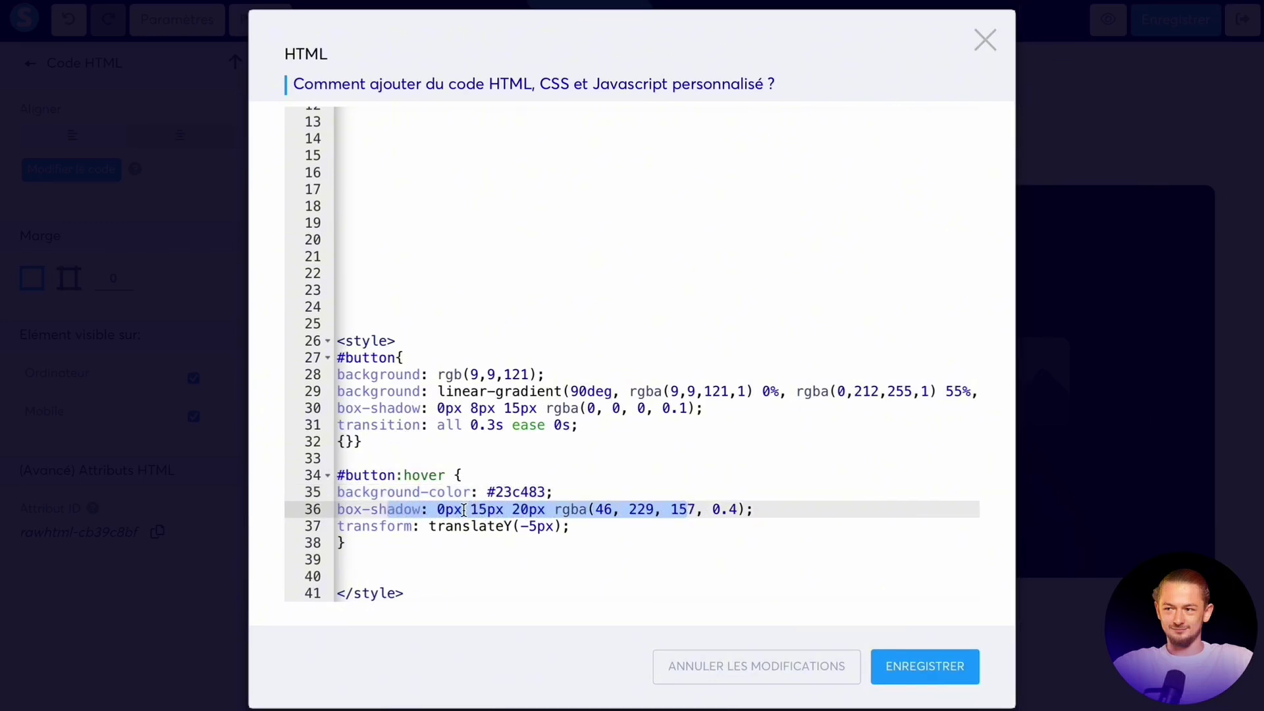
drag(406, 511, 405, 524)
scroll(342, 533, up, 1)
click(377, 546)
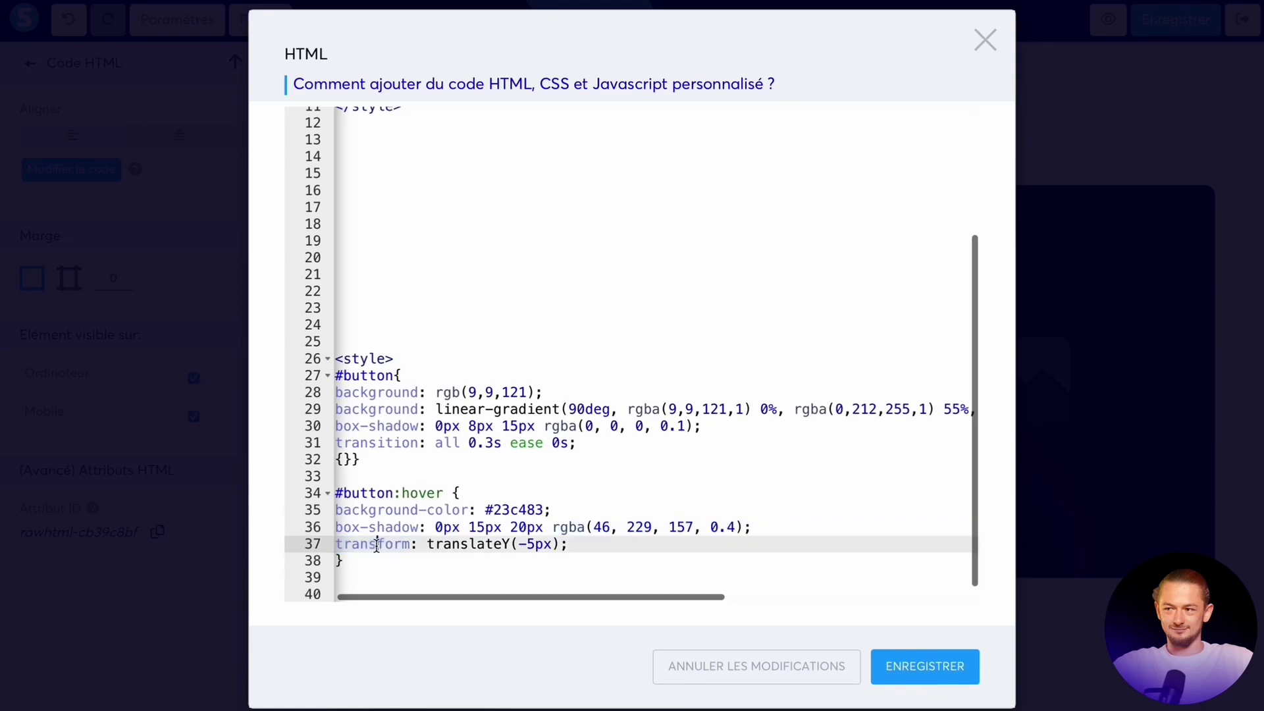
scroll(388, 547, up, 1)
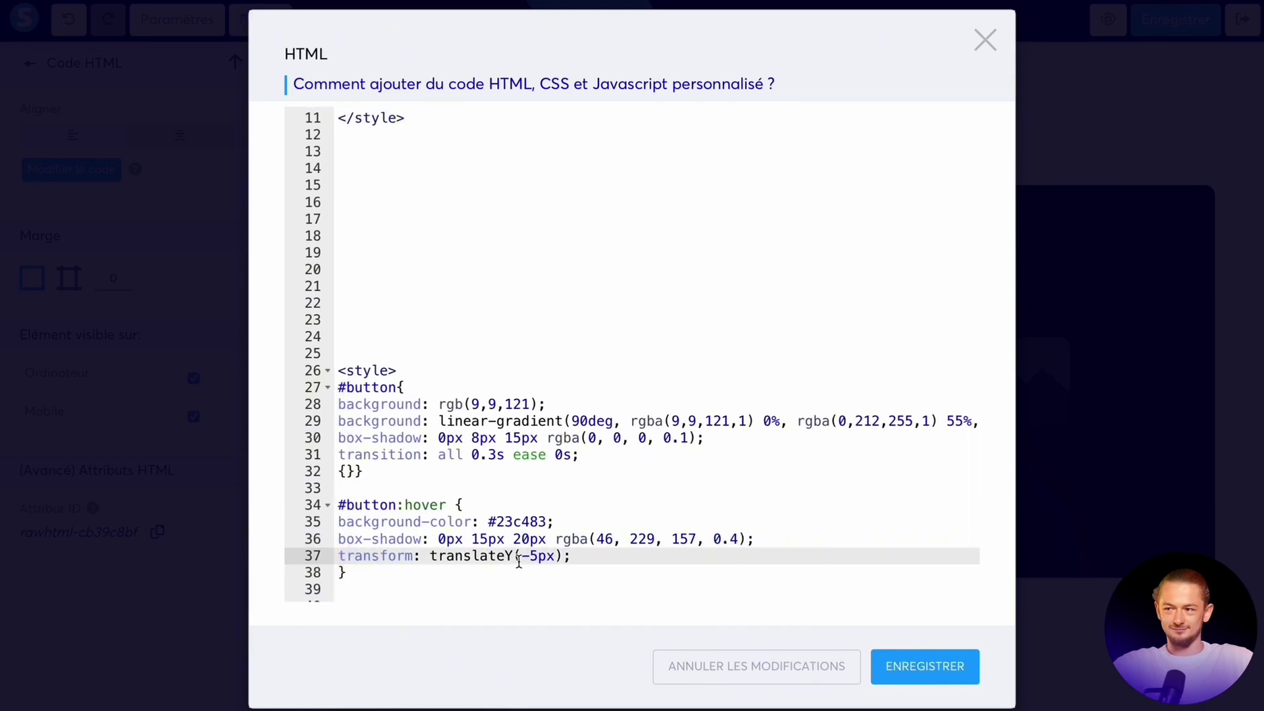
scroll(461, 537, down, 1)
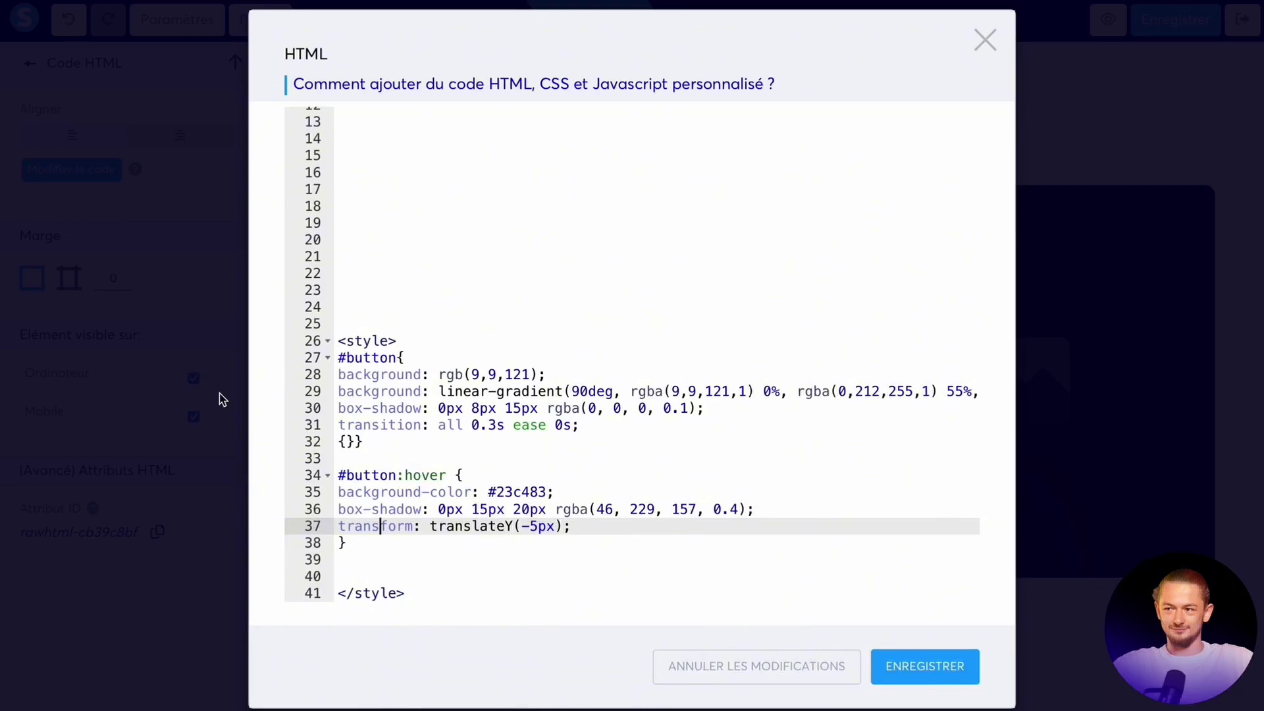
Copy the whole old #button:hover rule and paste it below the #button-514fac98 rule, inside the first style block
drag(361, 545, 338, 482)
key(ctrl+c)
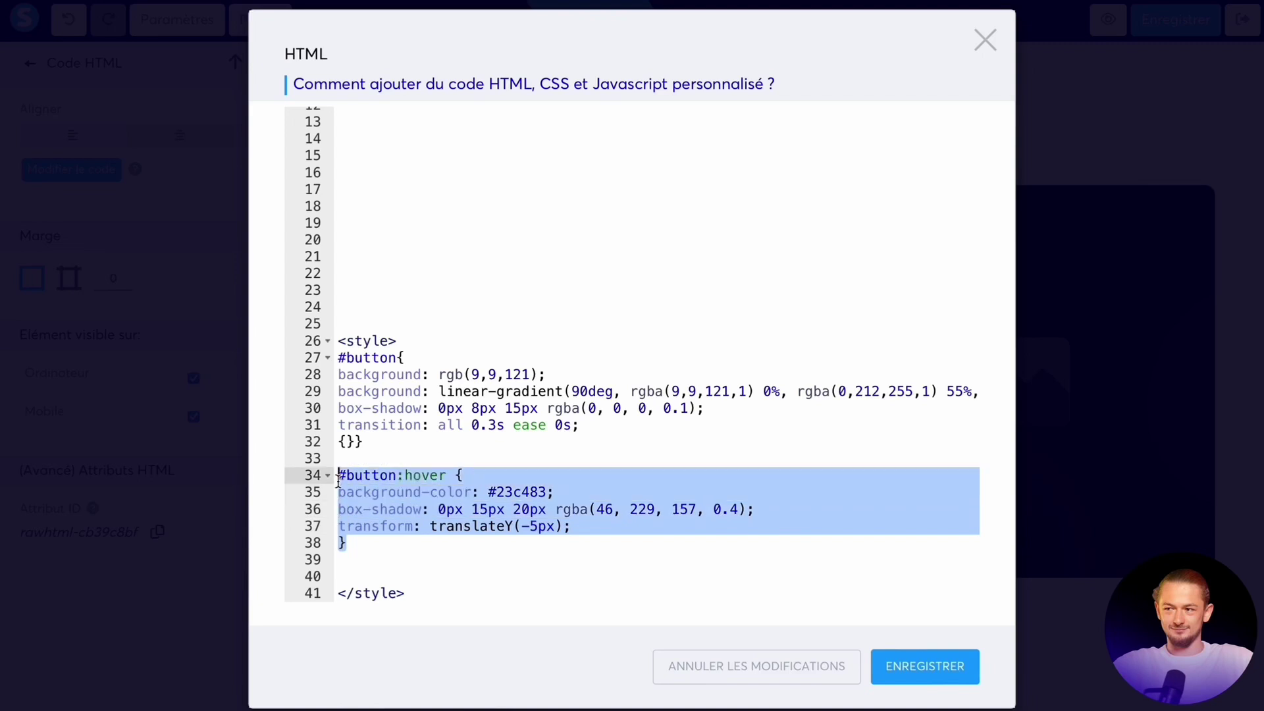
scroll(338, 479, up, 5)
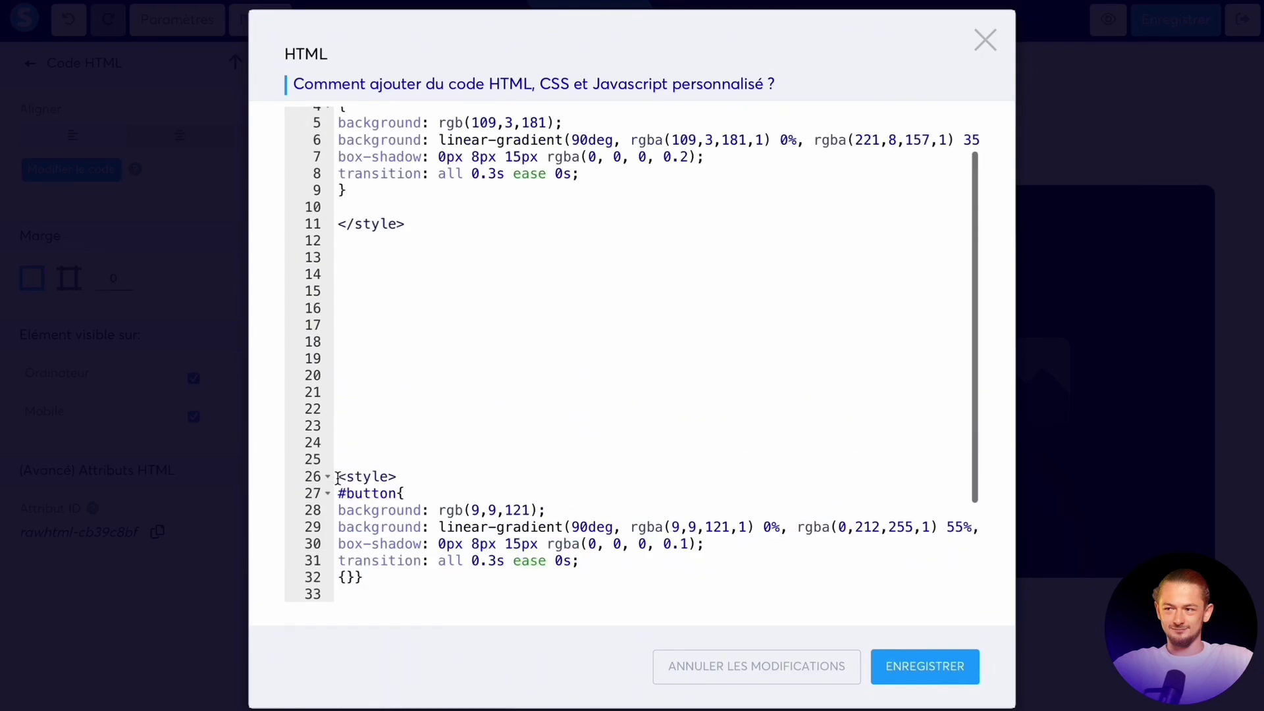
click(349, 262)
key(Return)
key(Return)
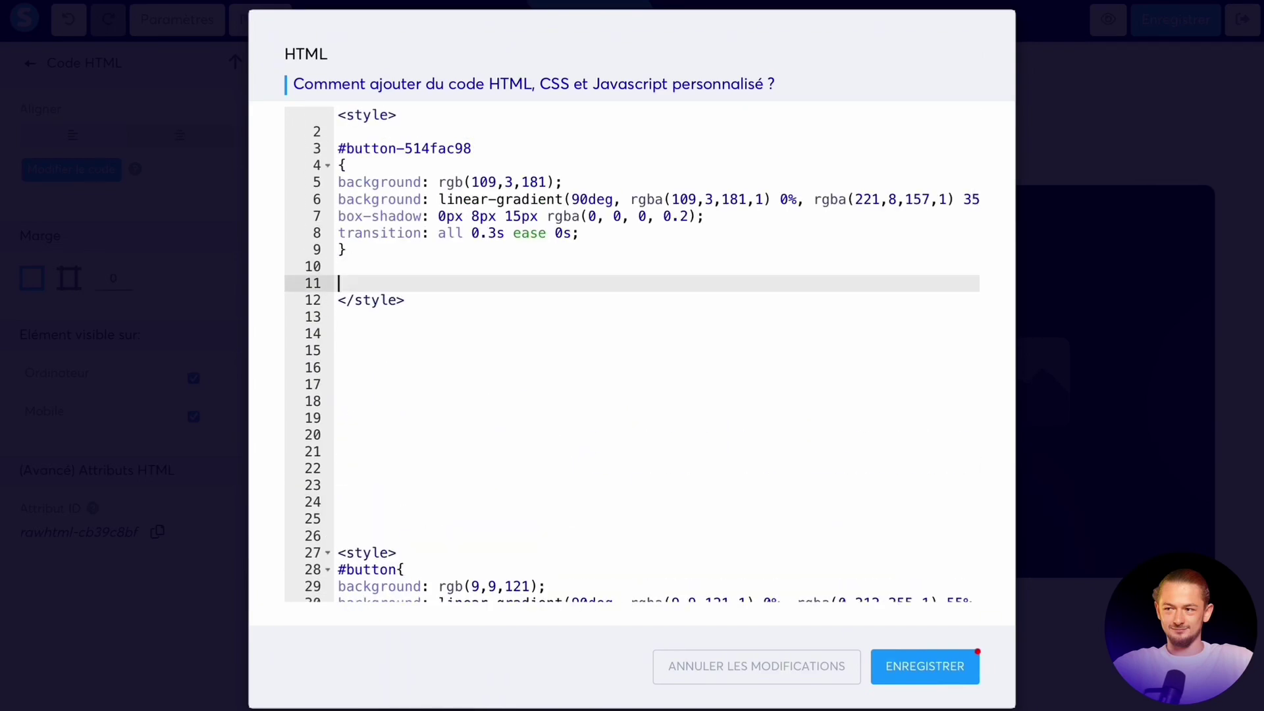
click(344, 280)
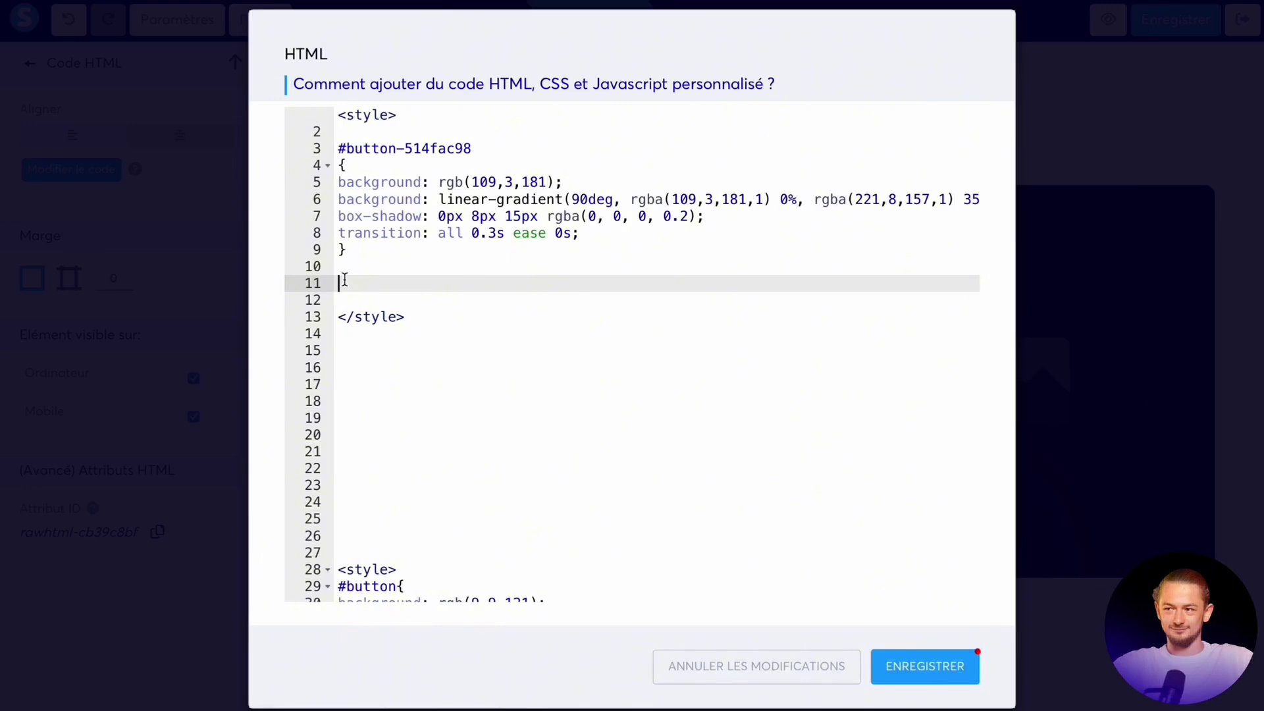
key(ctrl+v)
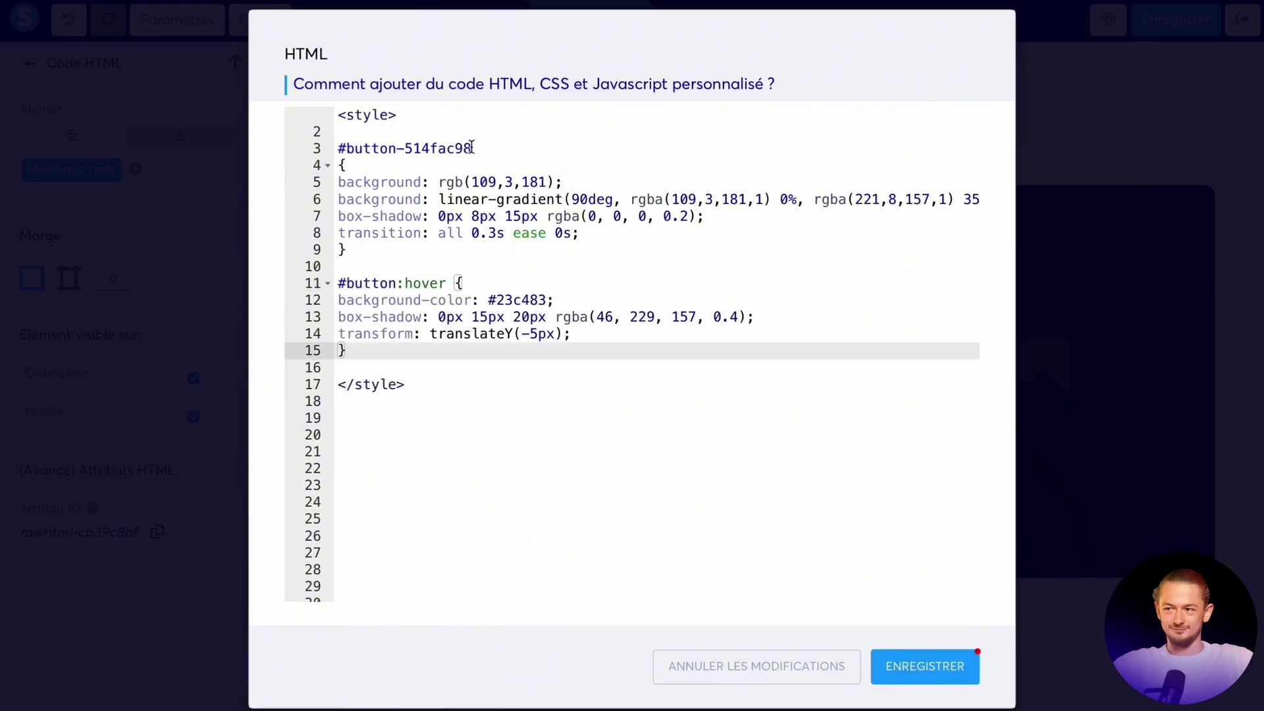
Change the pasted hover rule's selector to #button-514fac98:hover by reusing the ID from the rule above
drag(472, 148, 347, 148)
key(ctrl+c)
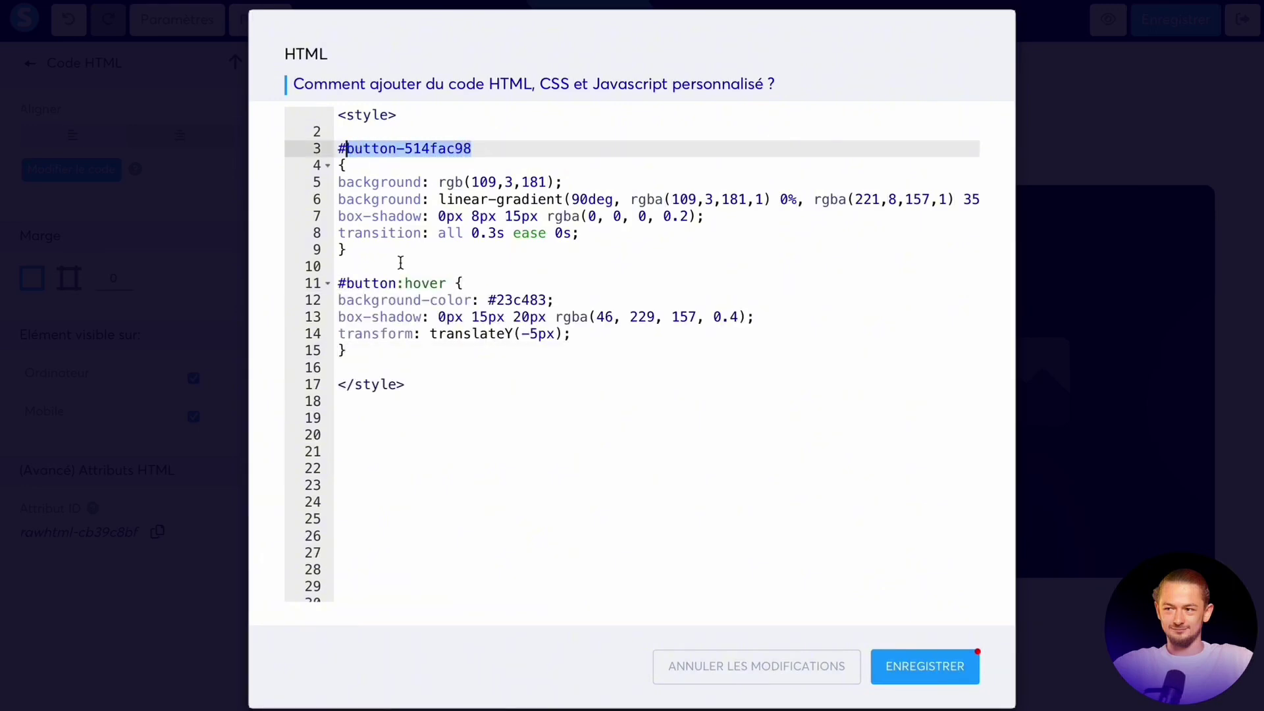
double_click(384, 285)
key(ctrl+v)
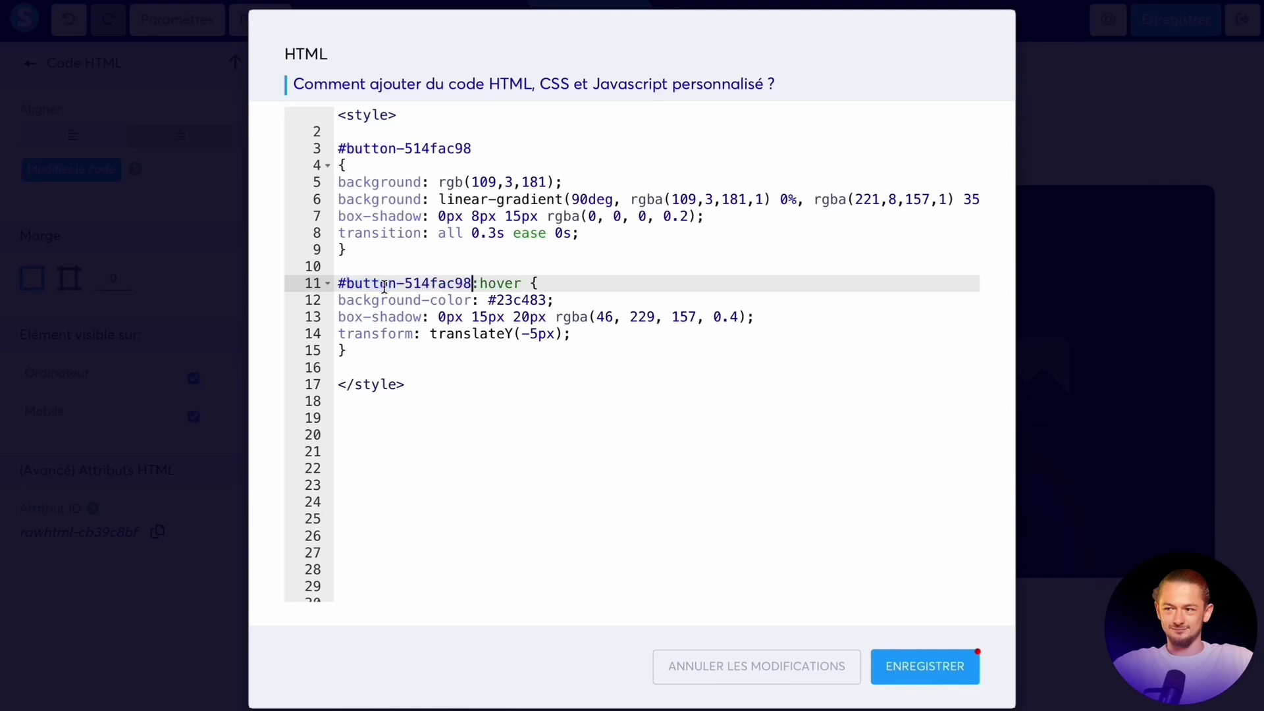
Delete the background-color declaration from the #button-514fac98:hover rule, and save the code and the page
triple_click(452, 299)
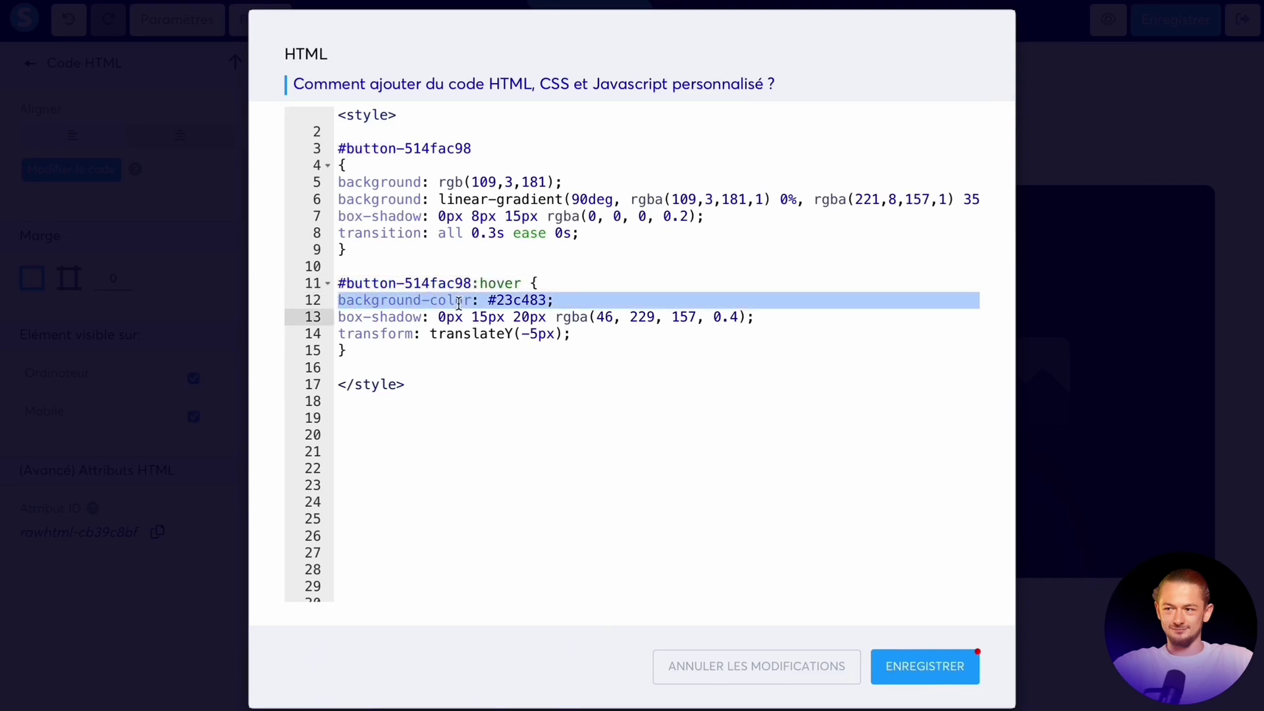
key(BackSpace)
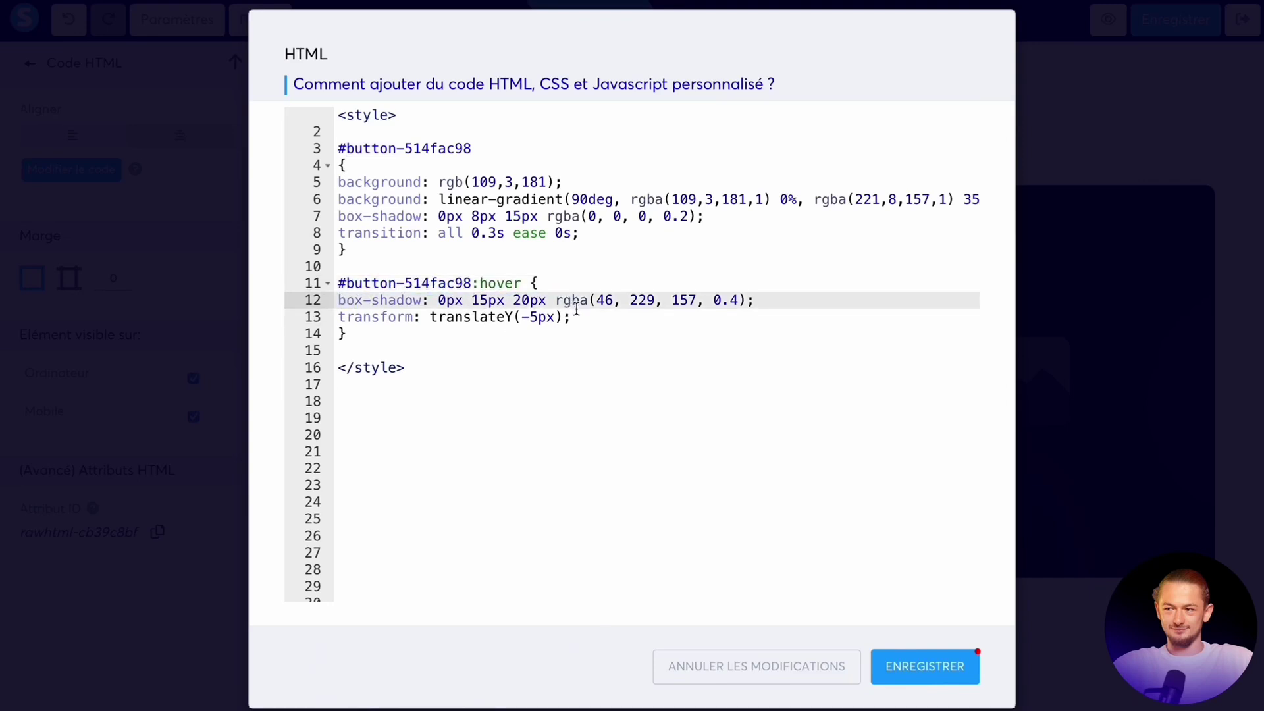
drag(548, 300, 347, 297)
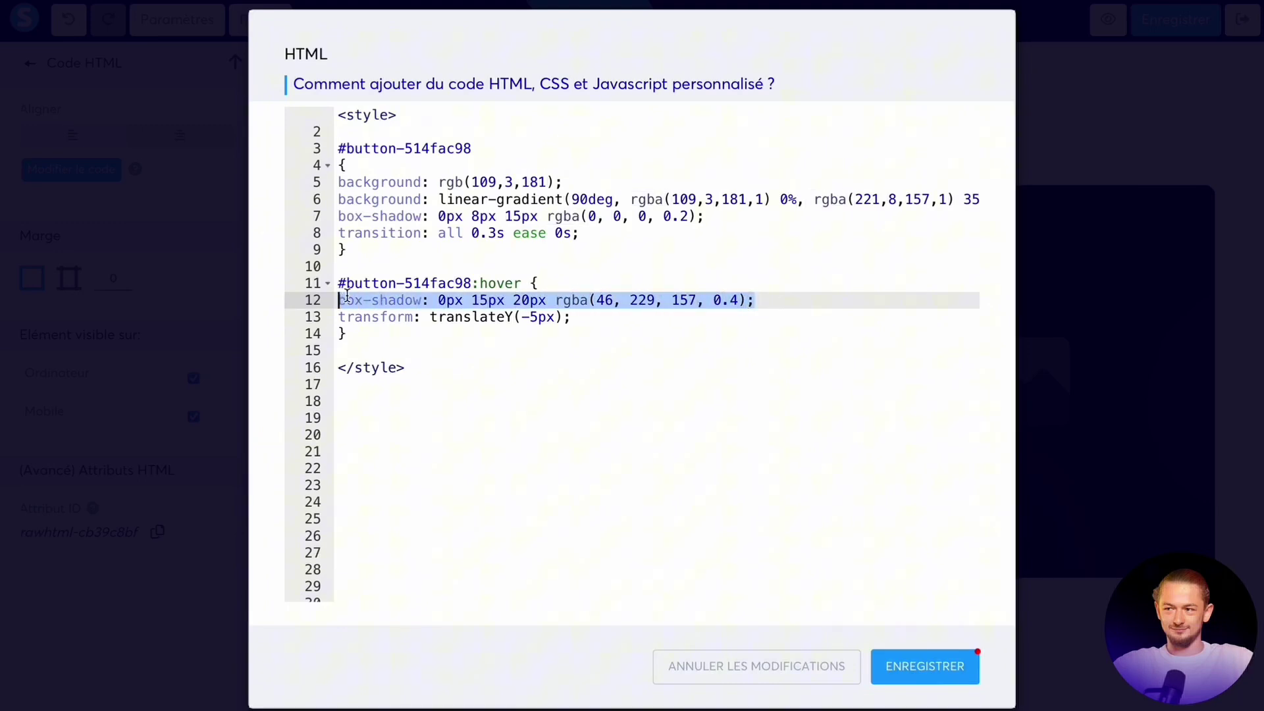
click(925, 666)
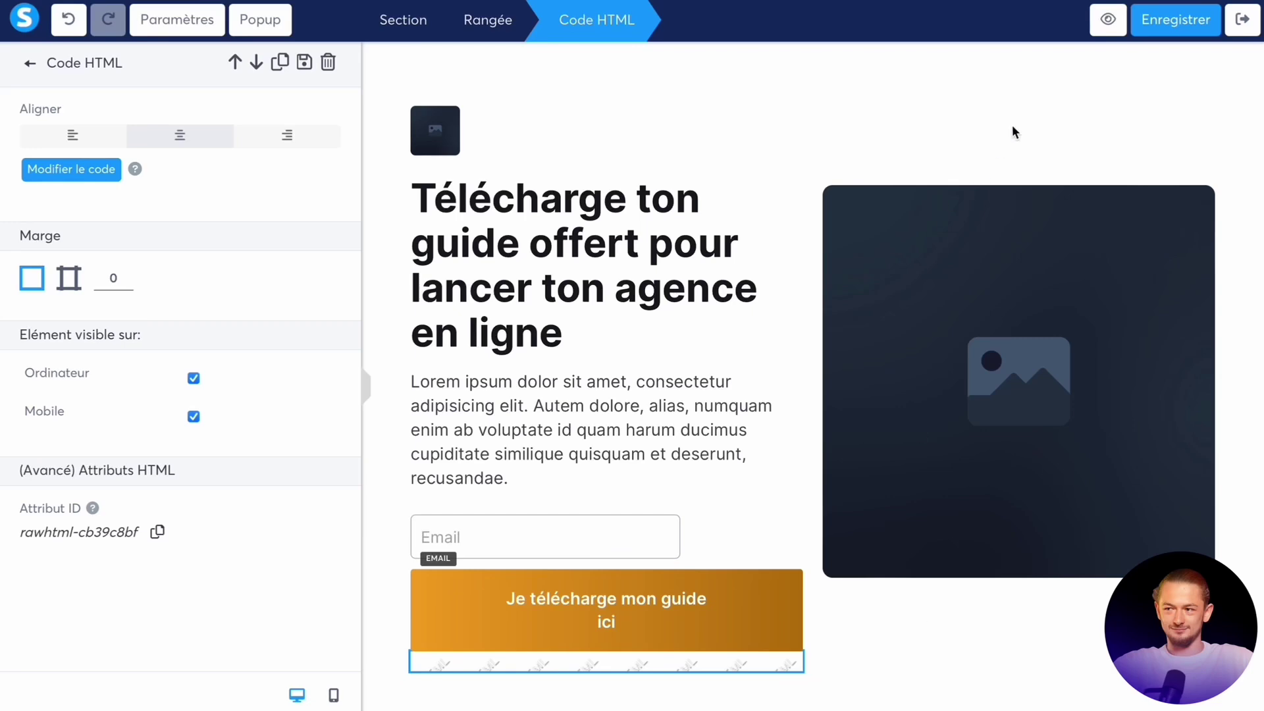
click(1174, 20)
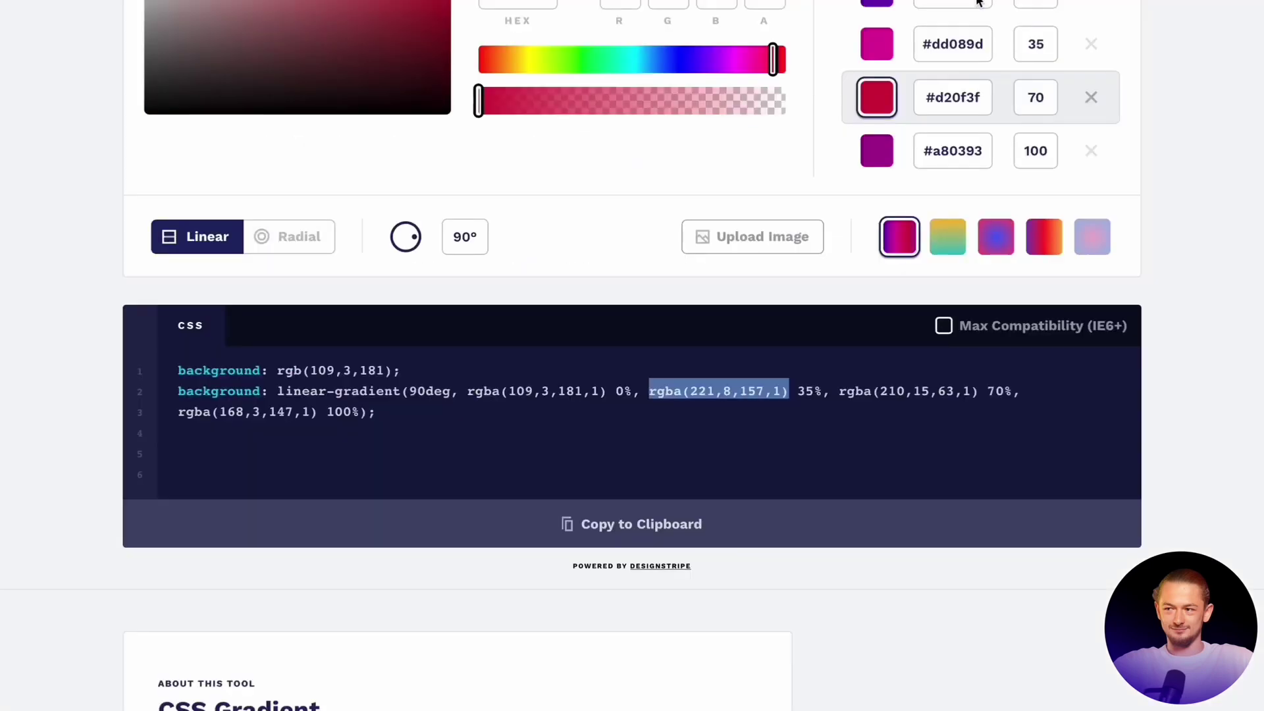
Switch to the CSS Gradient generator and set the alpha of the #dd089d colour stop at 35 to 40
scroll(699, 183, up, 8)
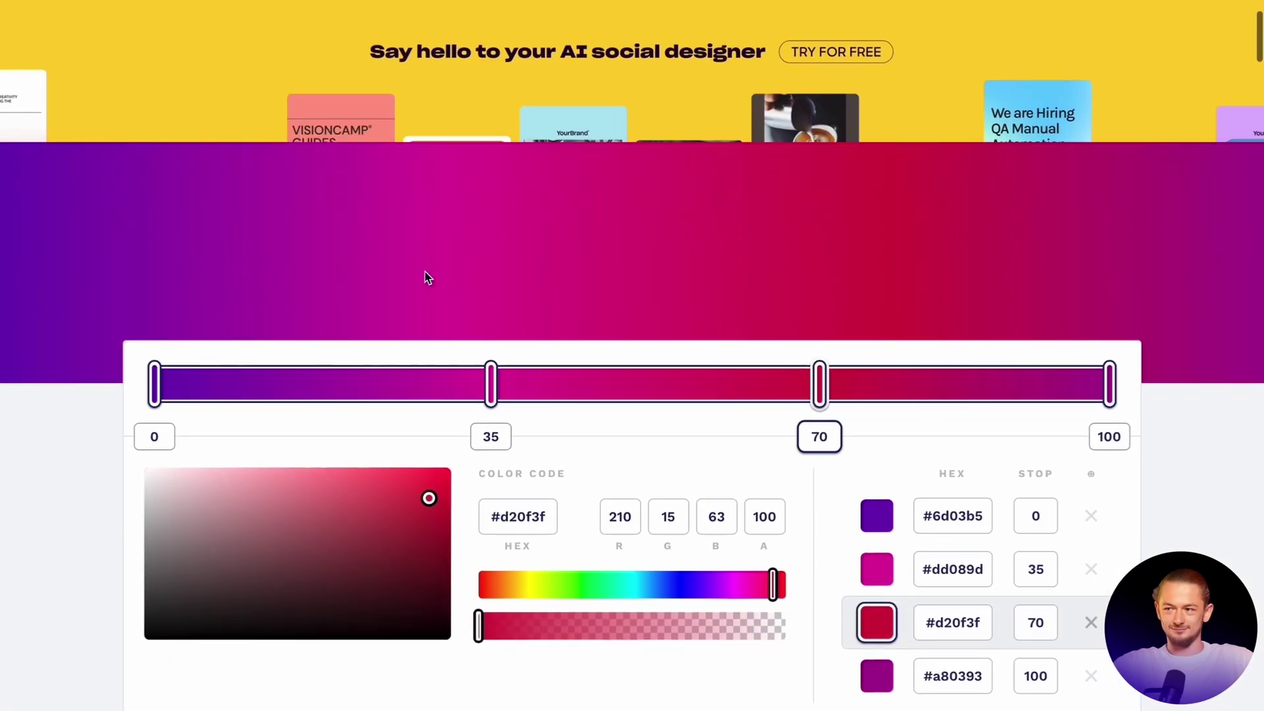
scroll(440, 287, down, 1)
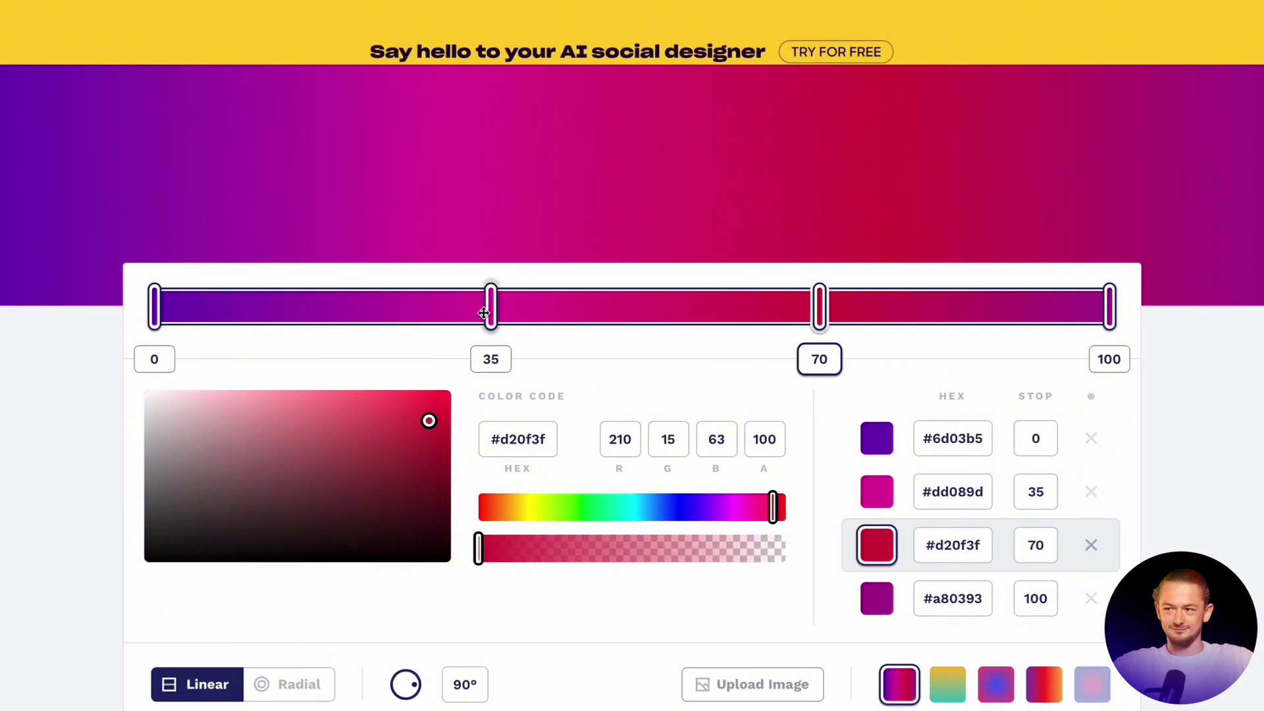
scroll(615, 475, down, 1)
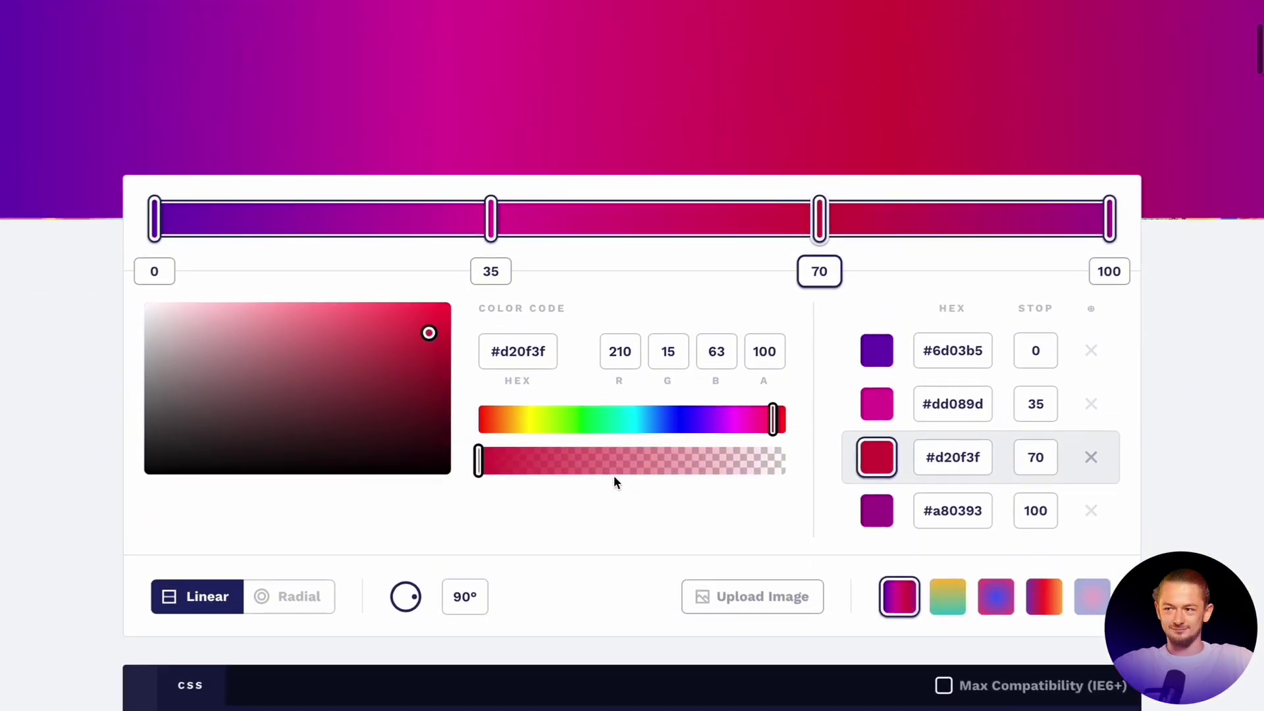
click(493, 226)
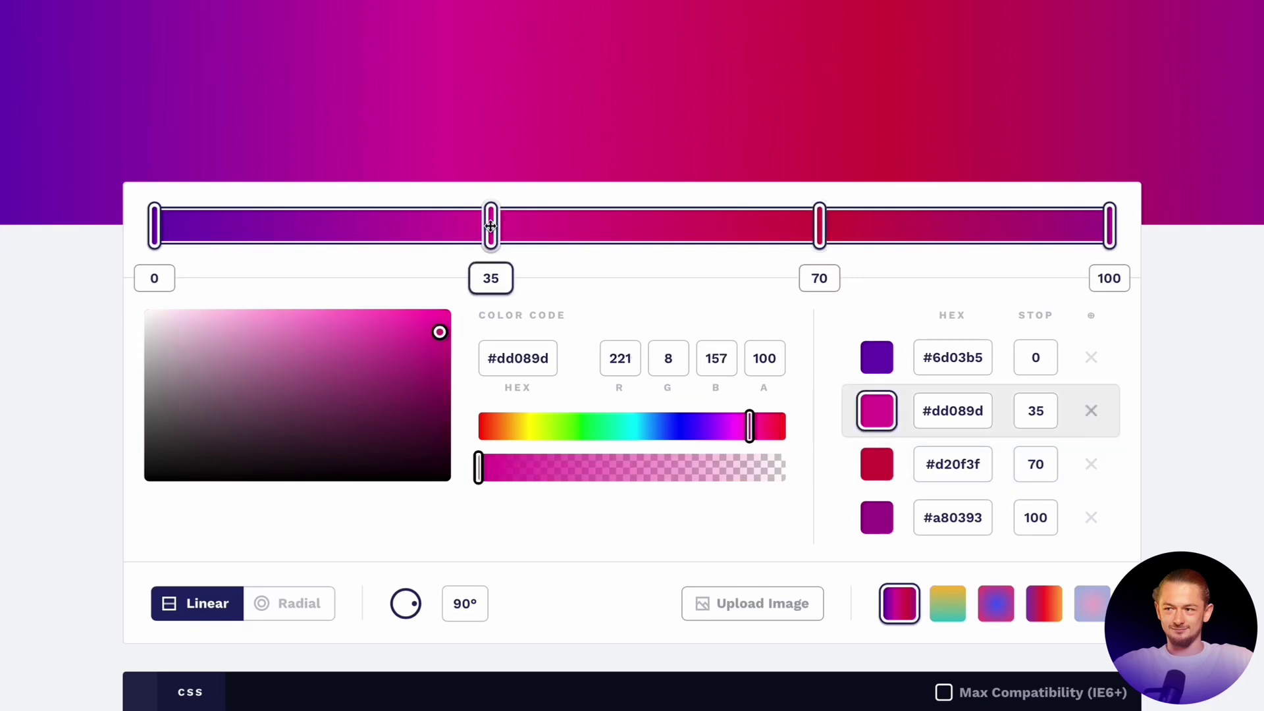
scroll(563, 266, down, 1)
drag(480, 414, 658, 419)
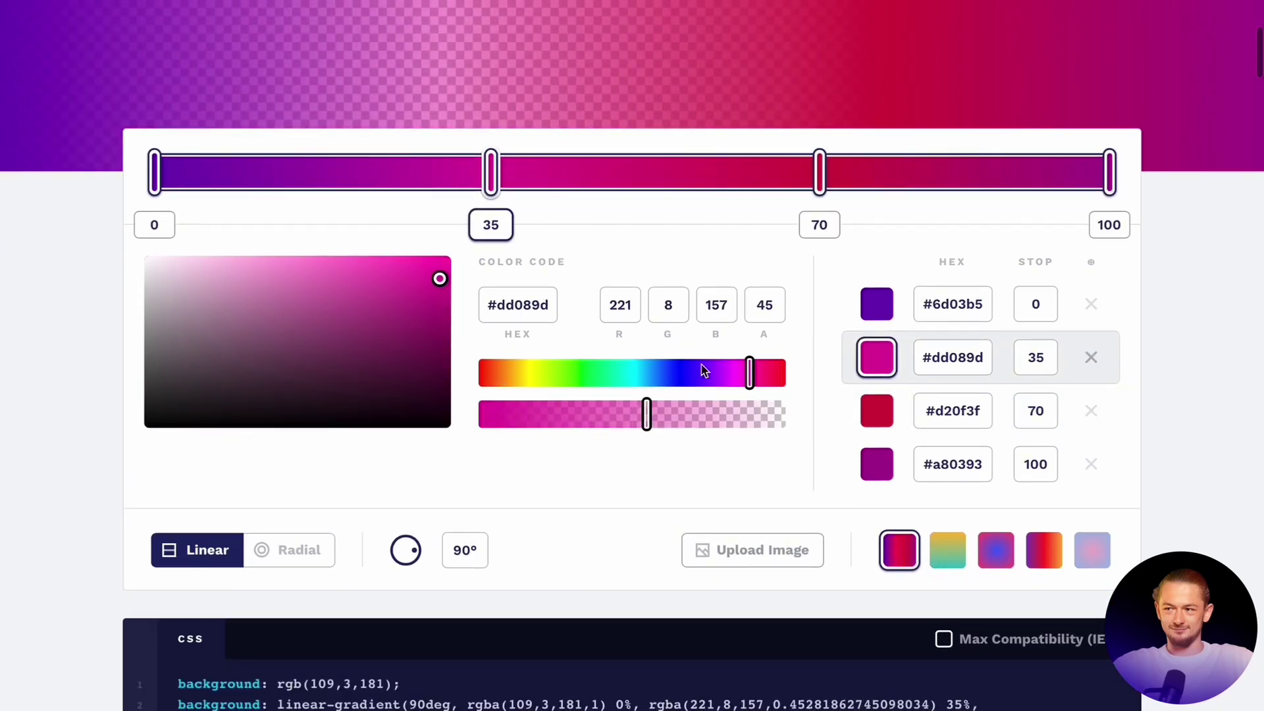
drag(754, 309, 782, 310)
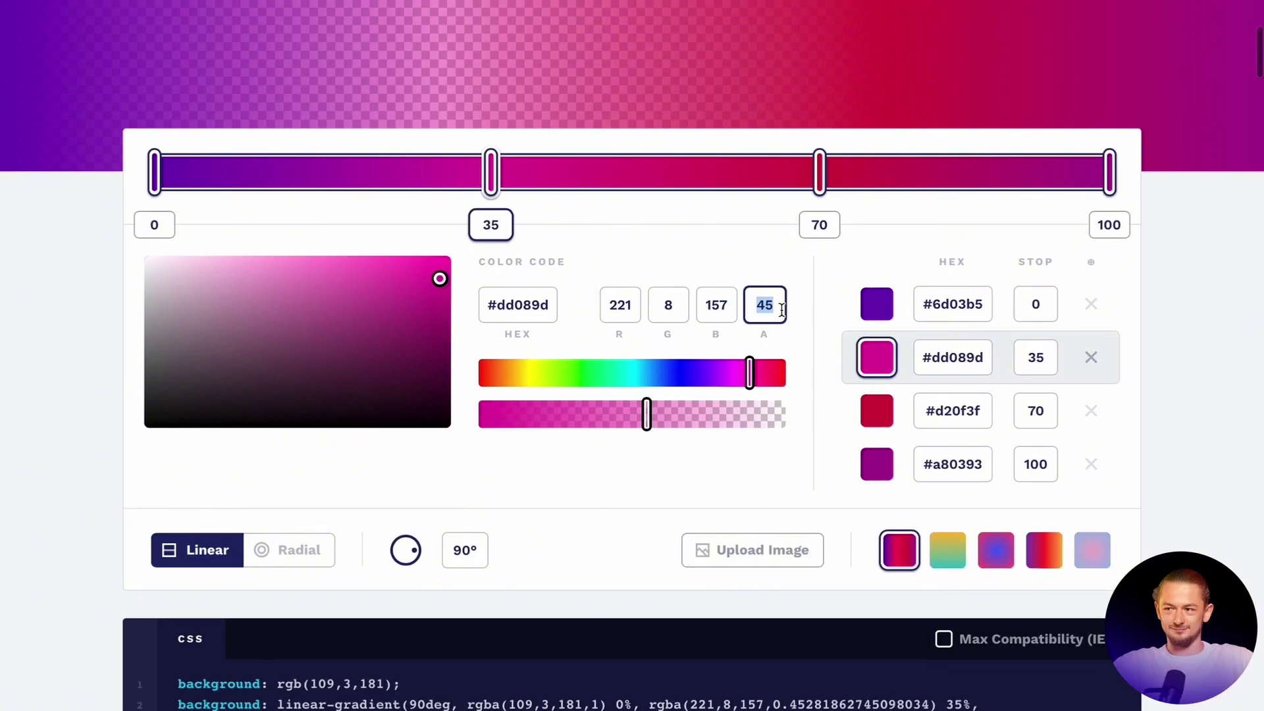
text(40)
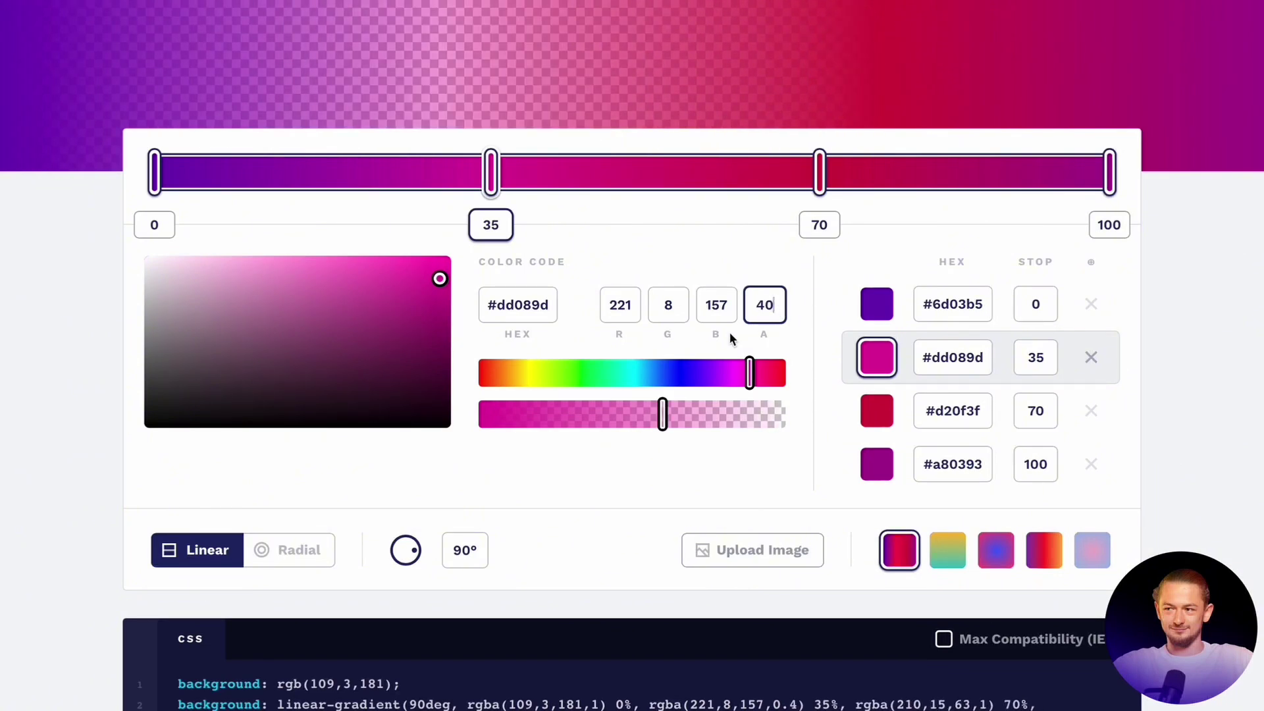
click(662, 476)
Copy the colour value rgba(221,8,157,0.4) from the generated gradient CSS
scroll(662, 476, down, 4)
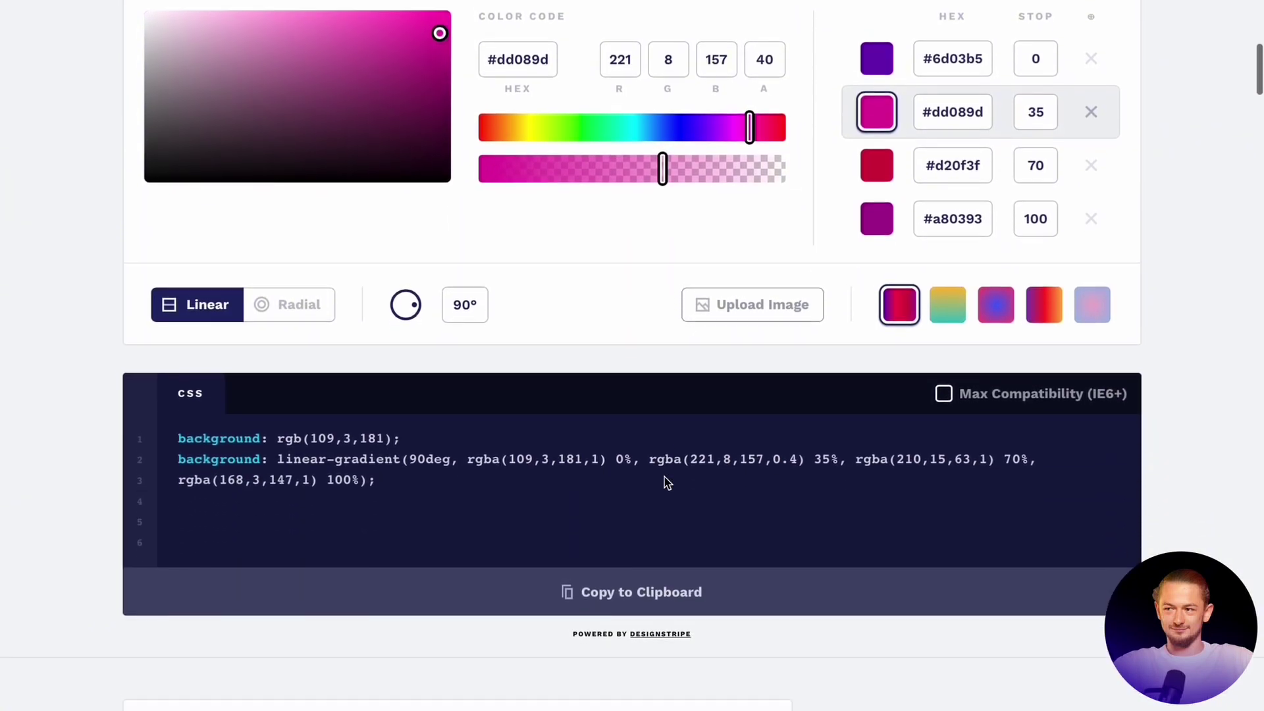
scroll(711, 241, up, 2)
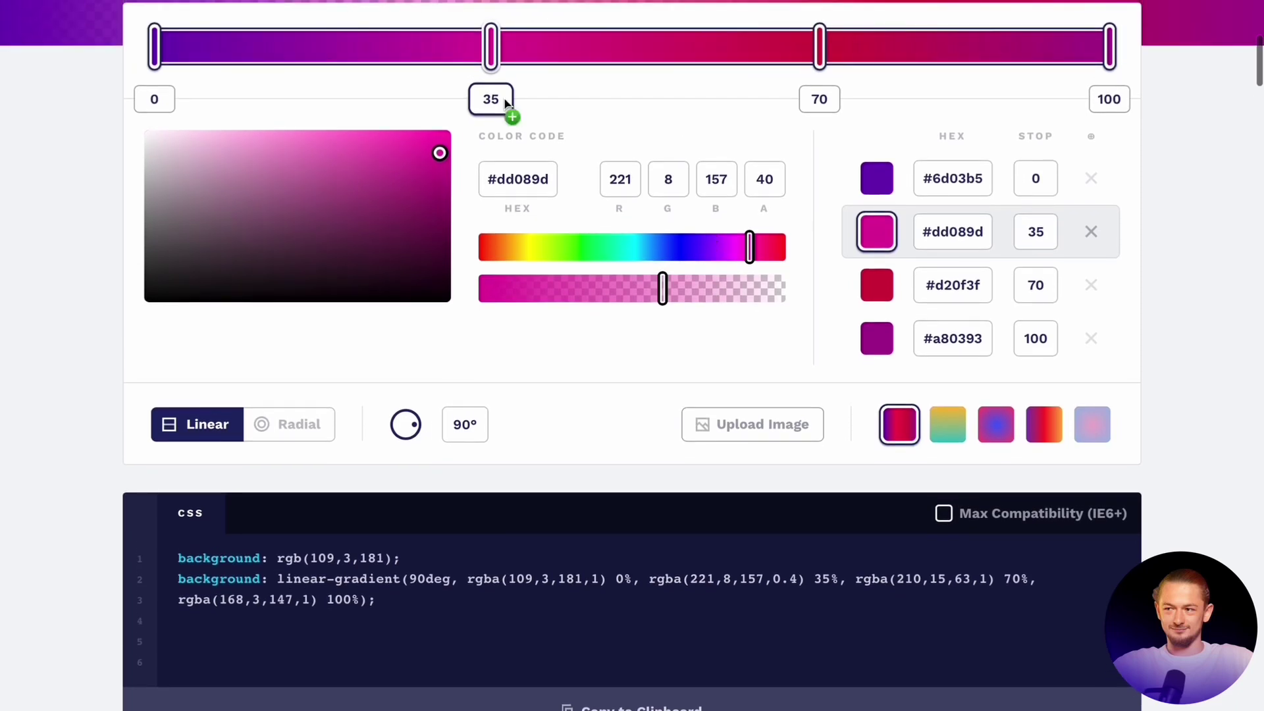
scroll(544, 293, down, 3)
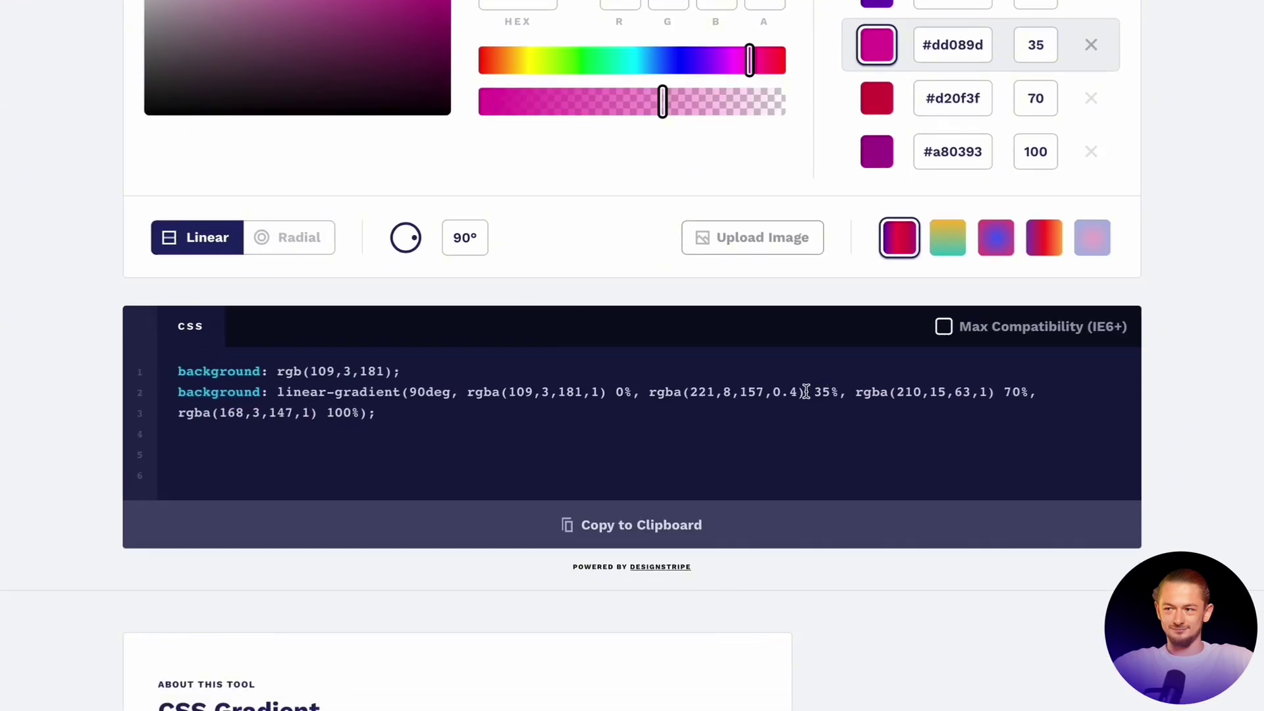
drag(804, 392, 650, 388)
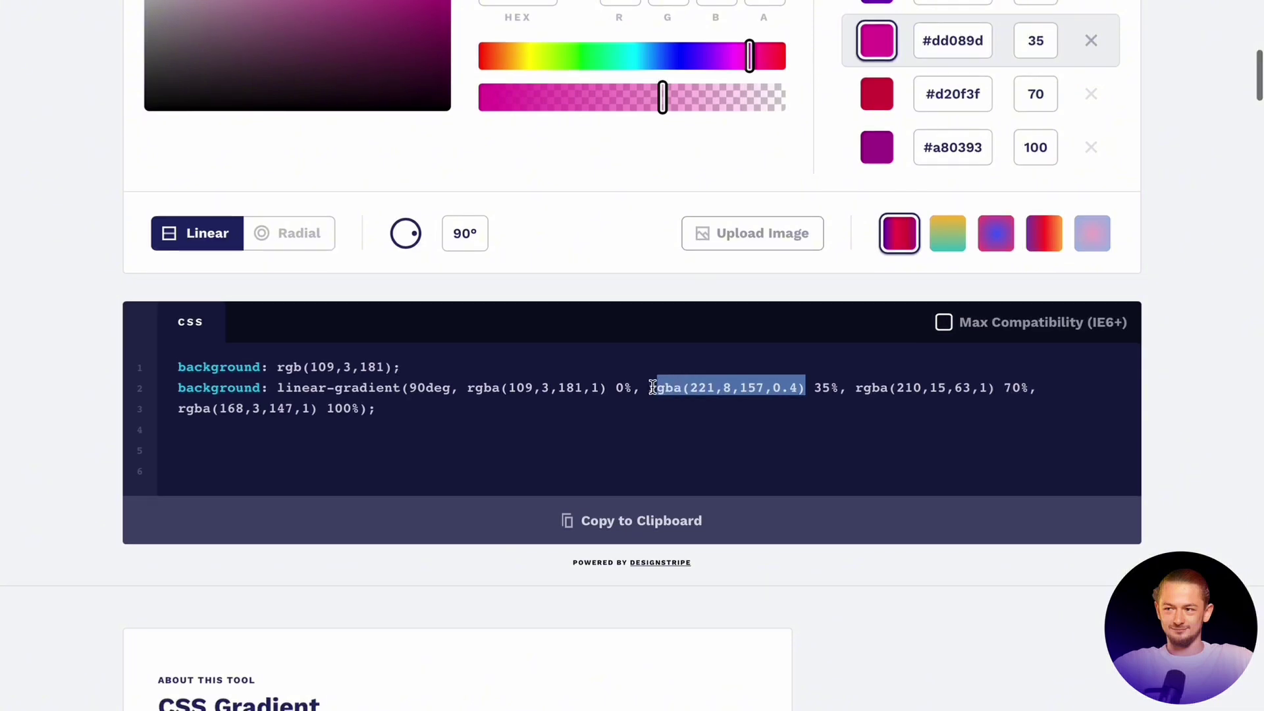
right_click(667, 389)
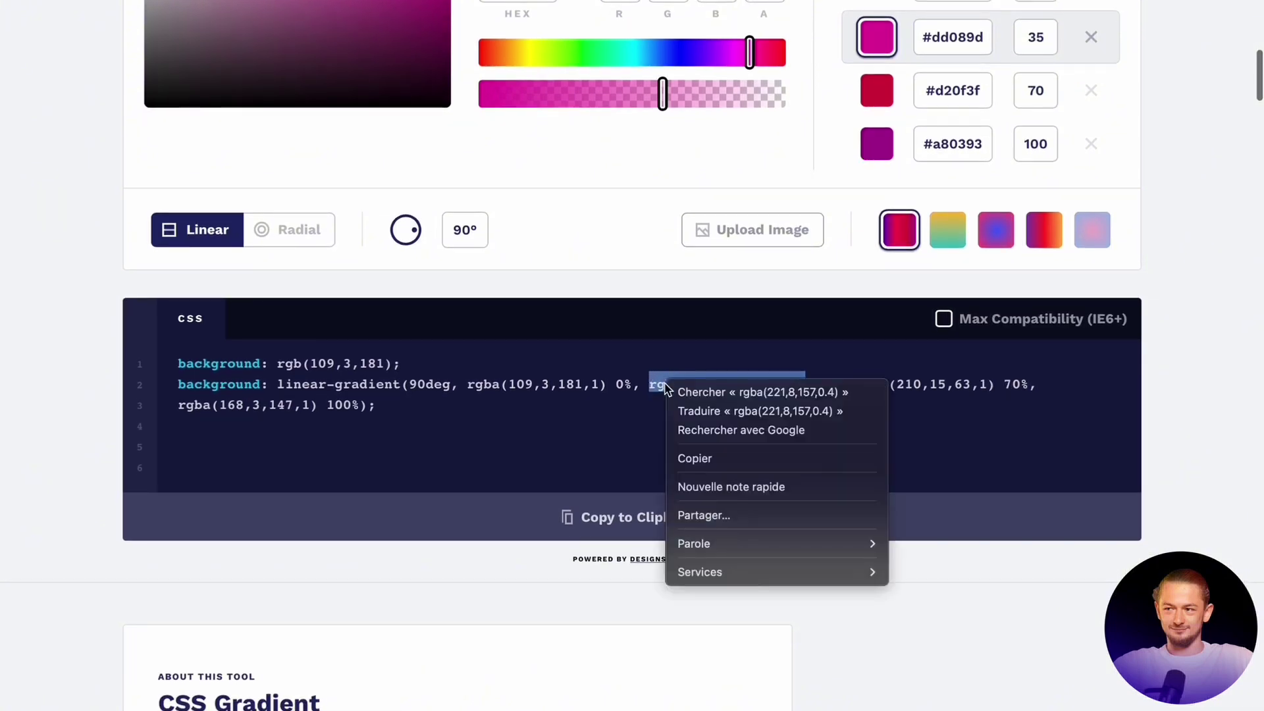
click(703, 463)
scroll(665, 414, up, 1)
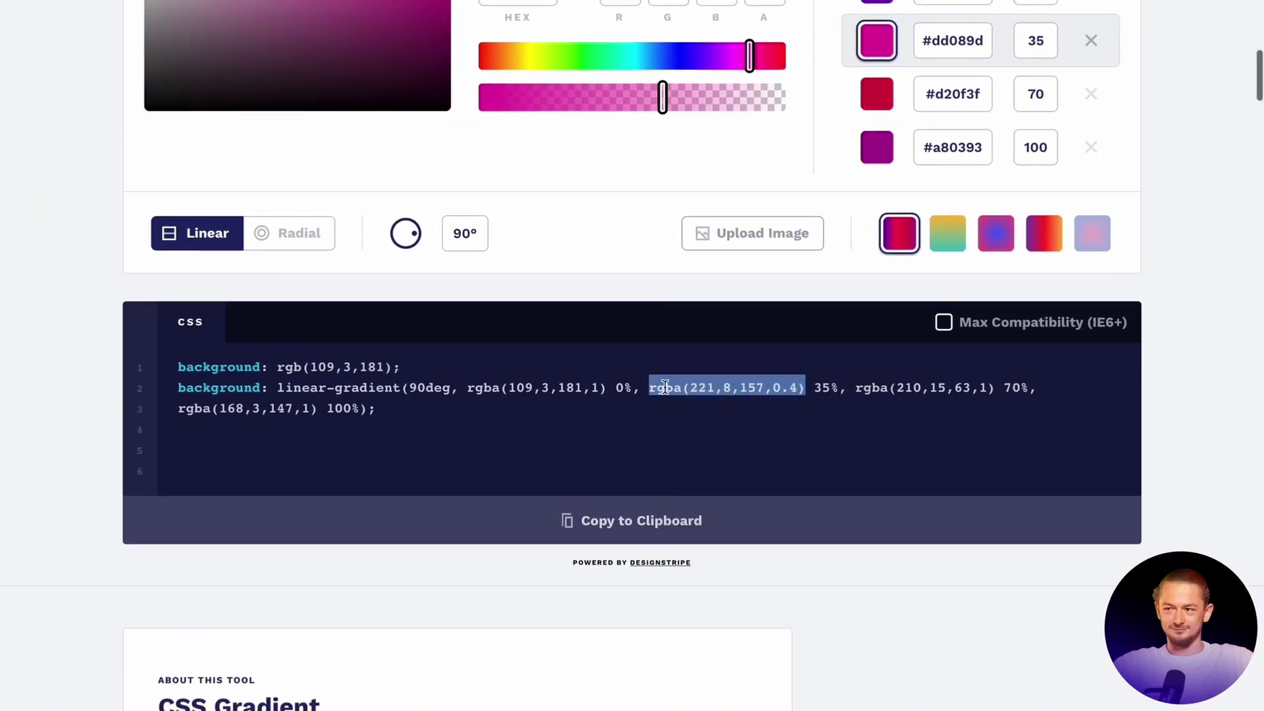
scroll(777, 390, down, 1)
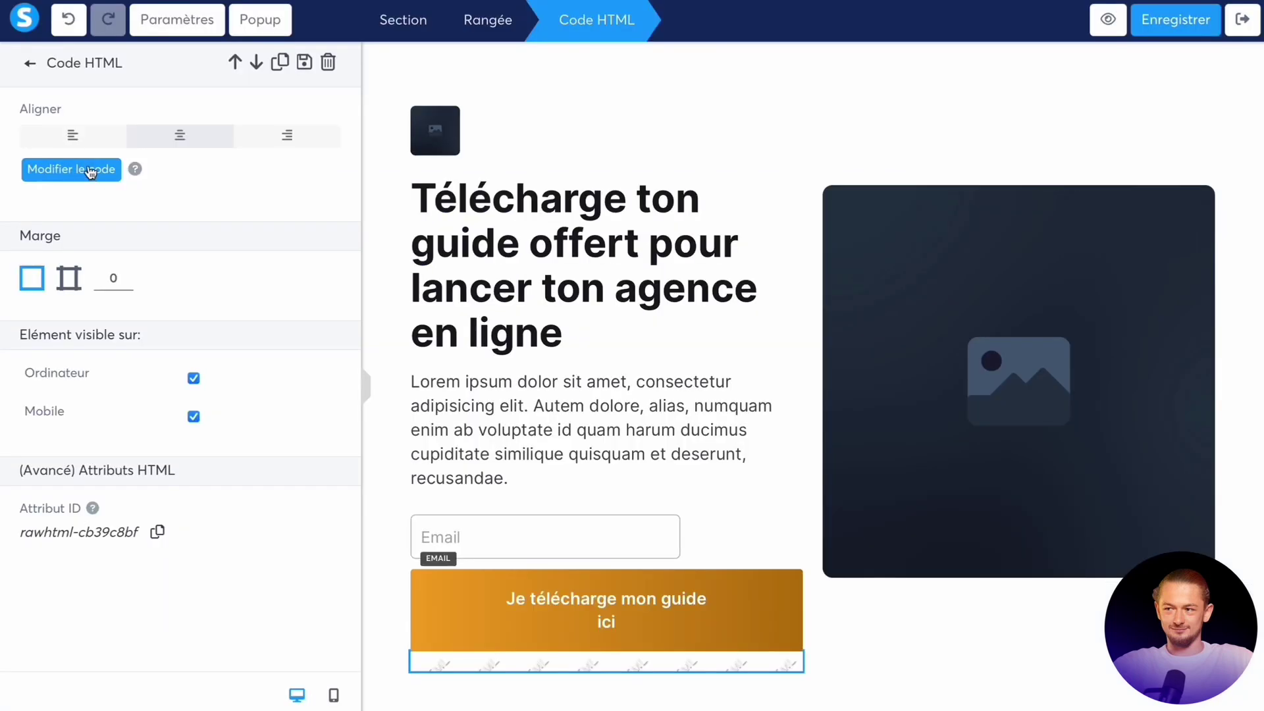
Return to the page editor and replace the box-shadow colour in the #button-514fac98:hover rule with rgba(221,8,157,0.4)
click(91, 171)
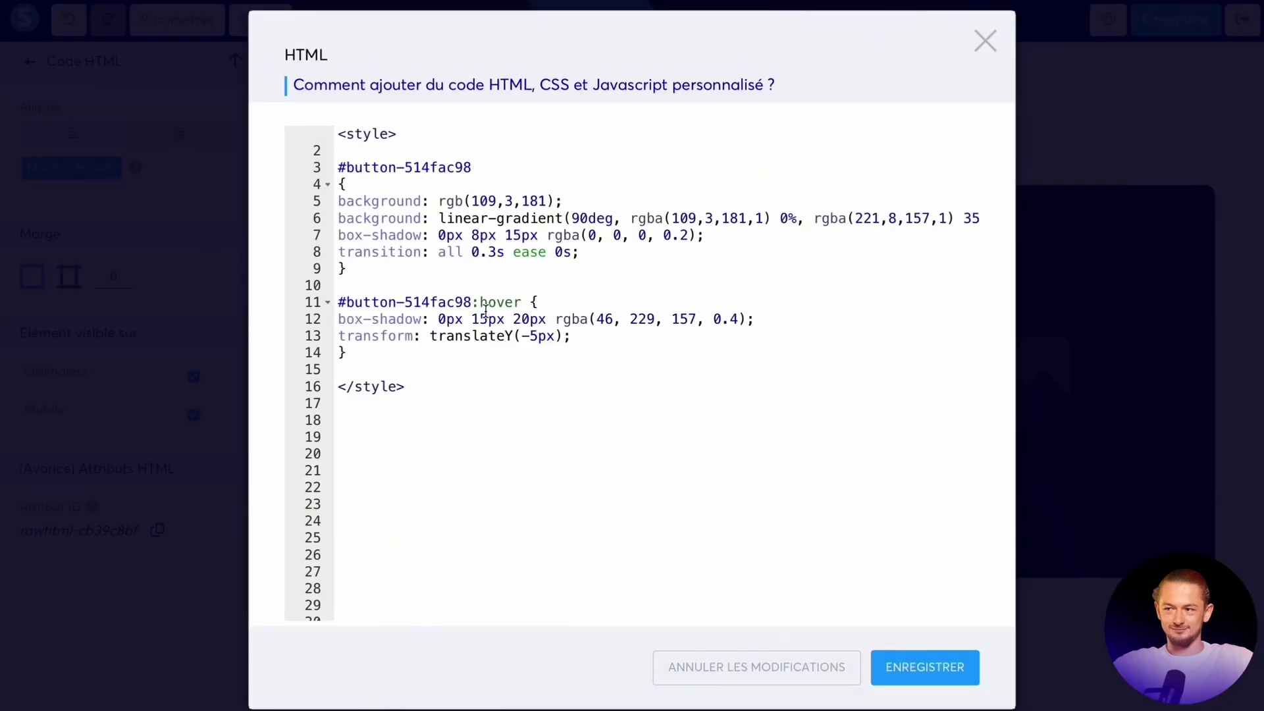
scroll(764, 323, right, 1)
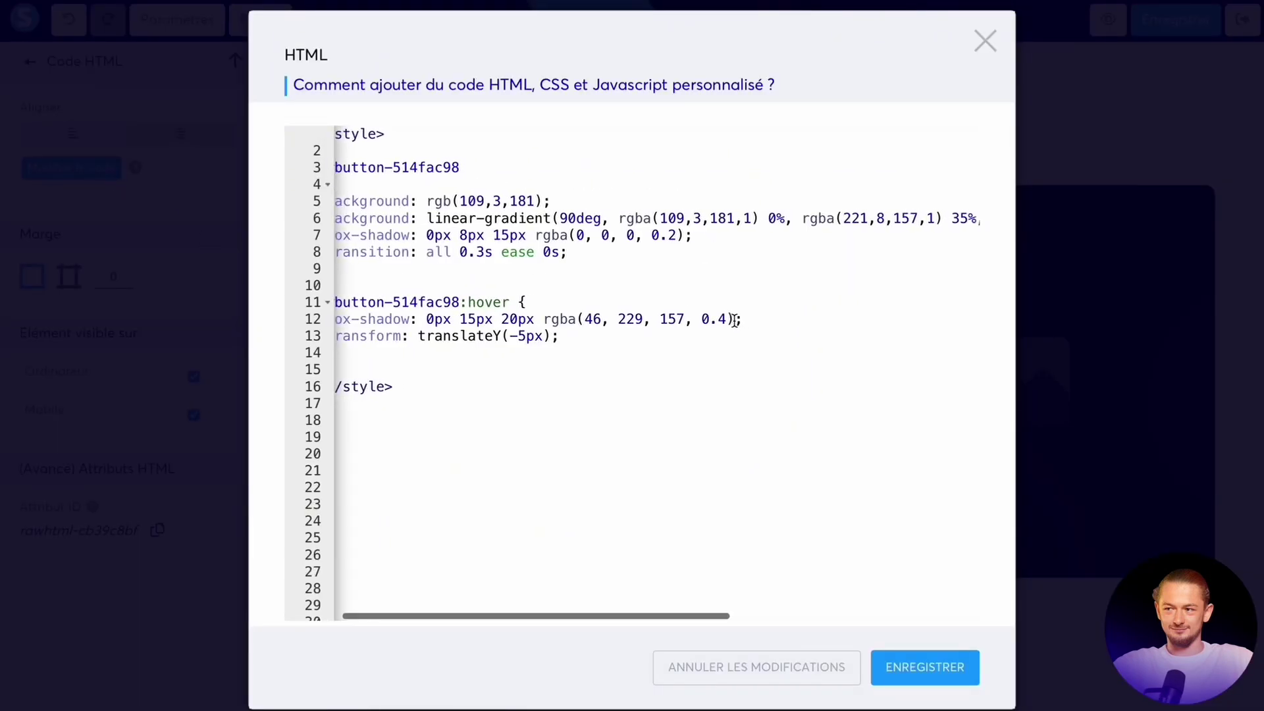
drag(733, 316, 545, 316)
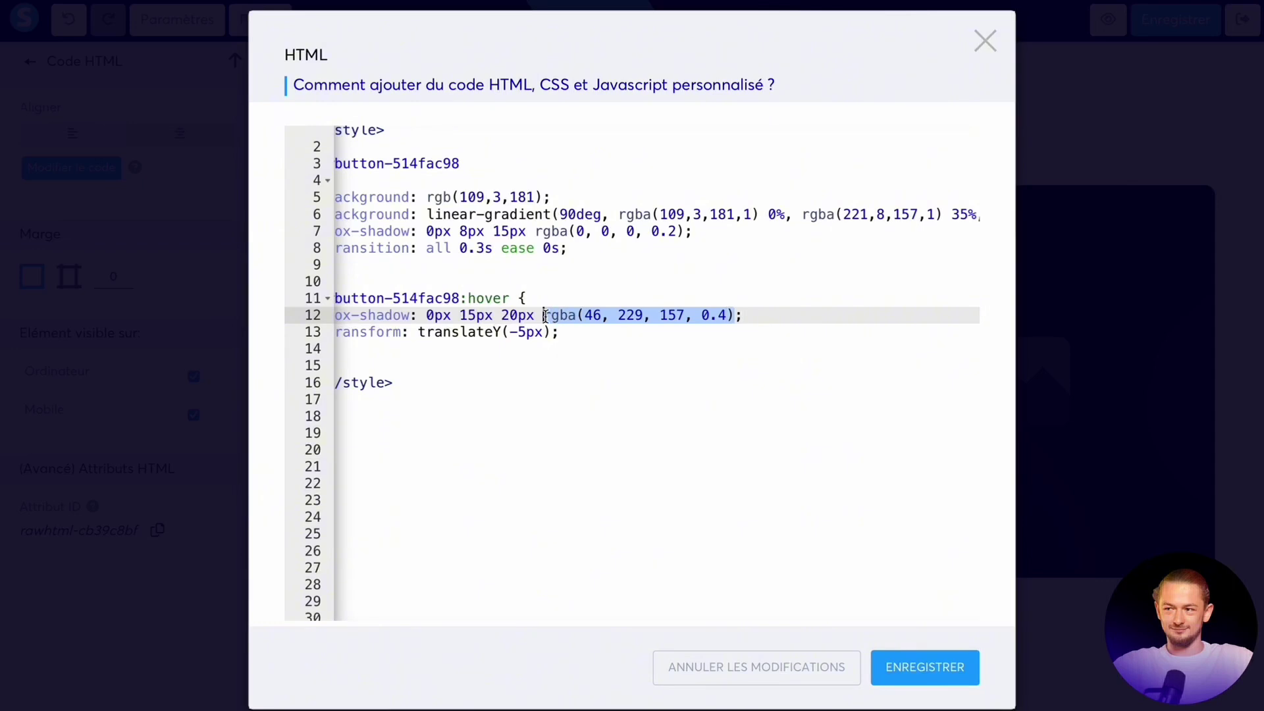
right_click(560, 316)
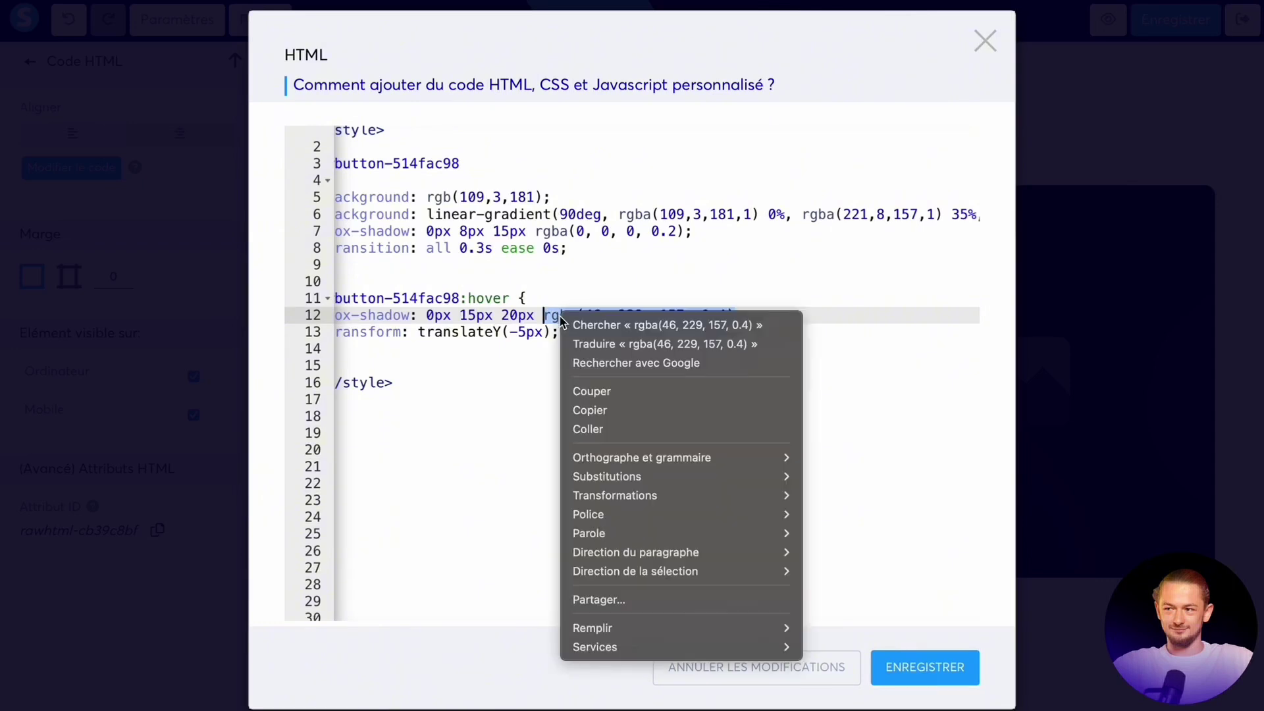
click(598, 429)
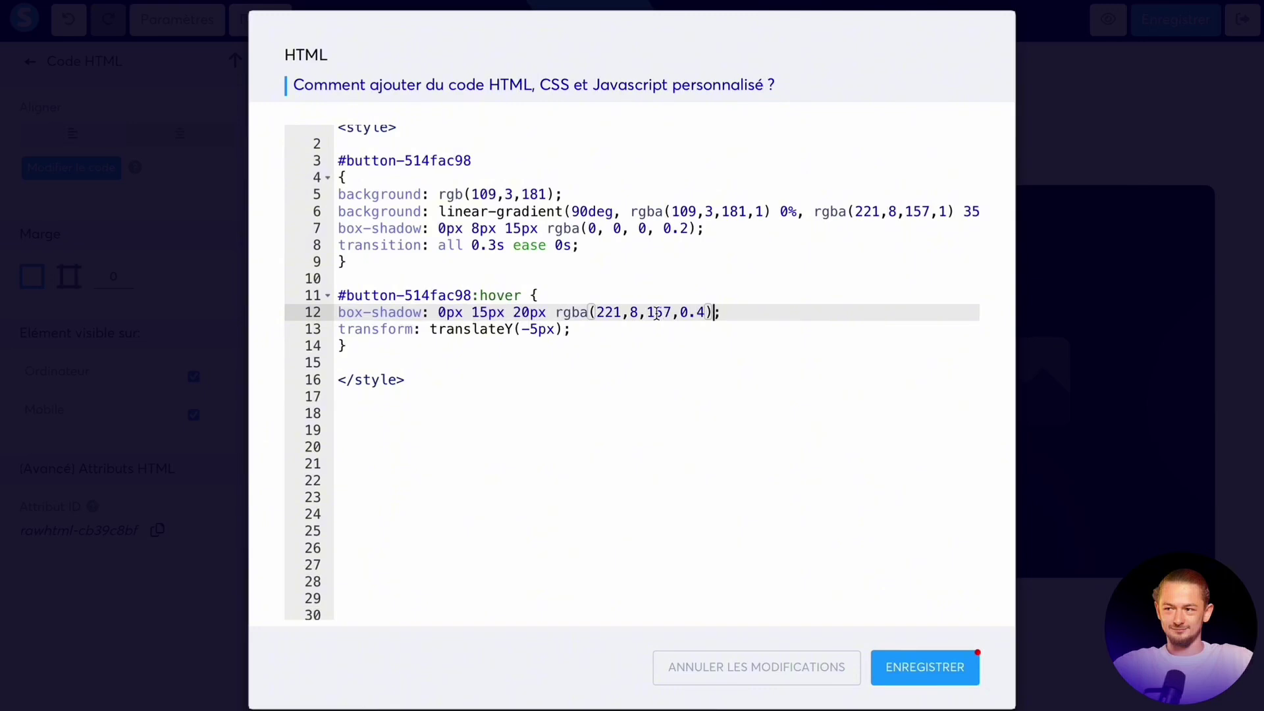
Save the HTML code, preview the opt-in page and dismiss the preview-mode notice
click(362, 329)
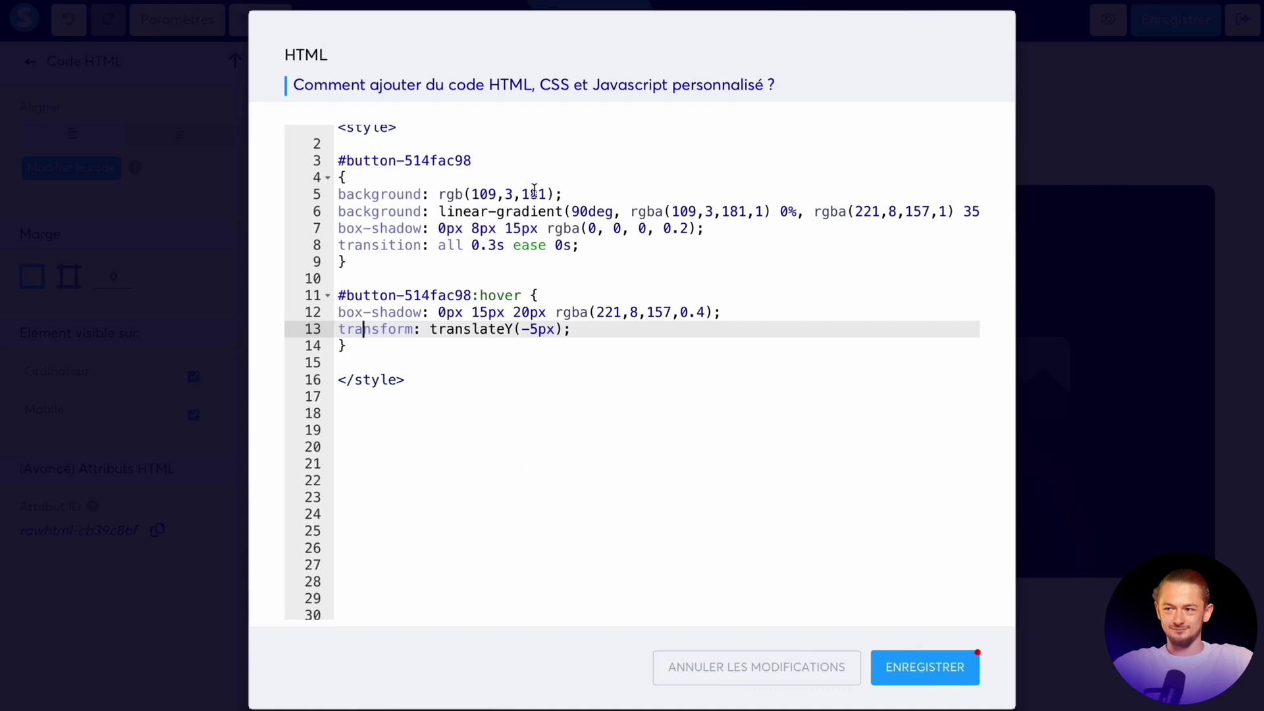
click(923, 660)
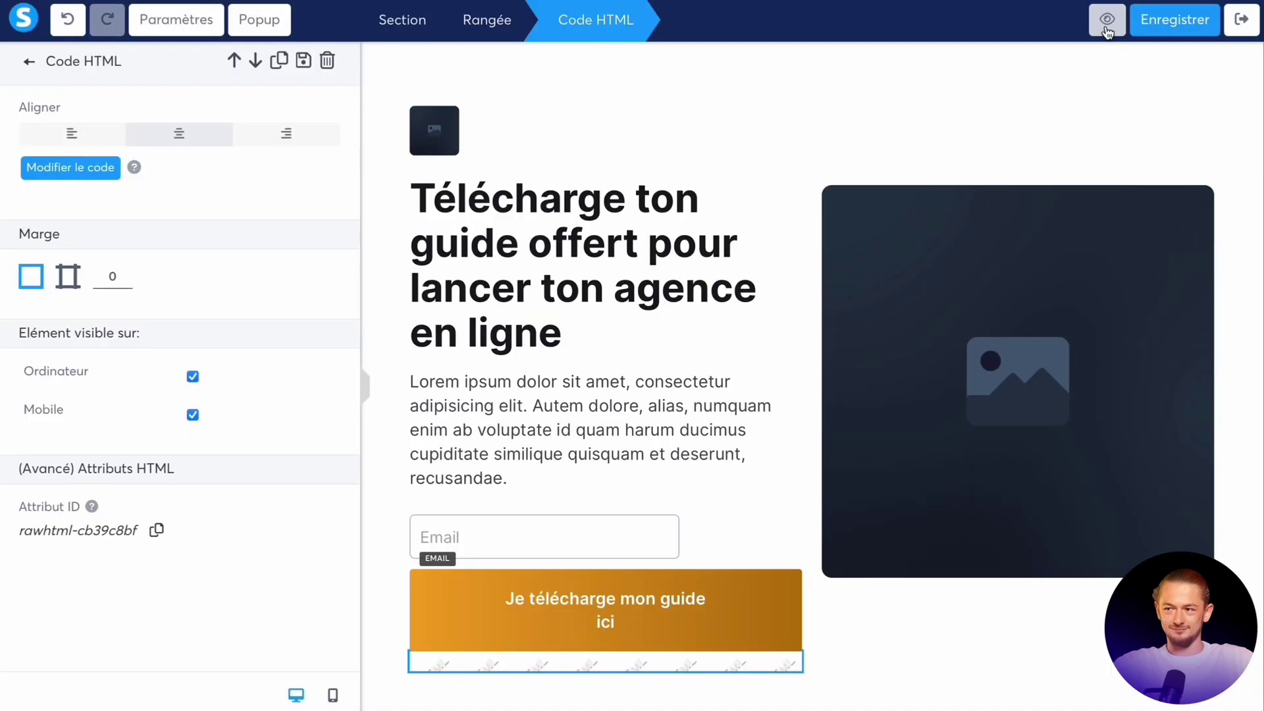
click(1107, 20)
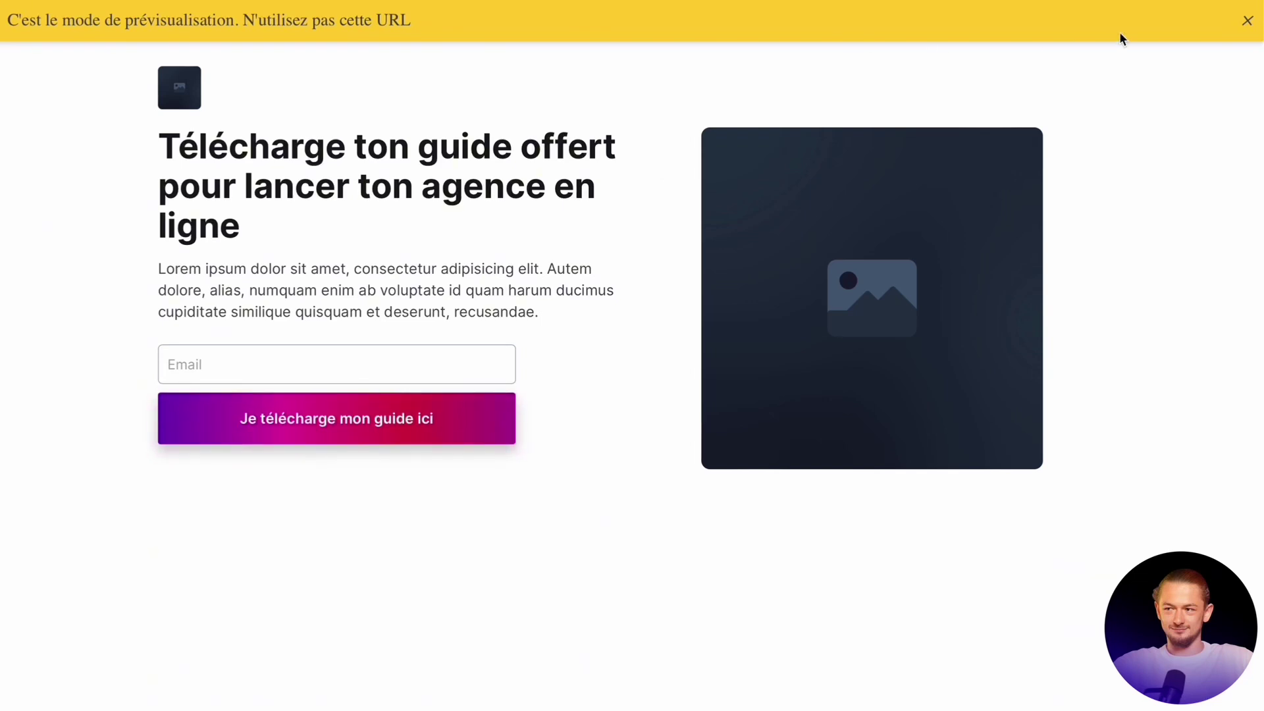
click(1237, 21)
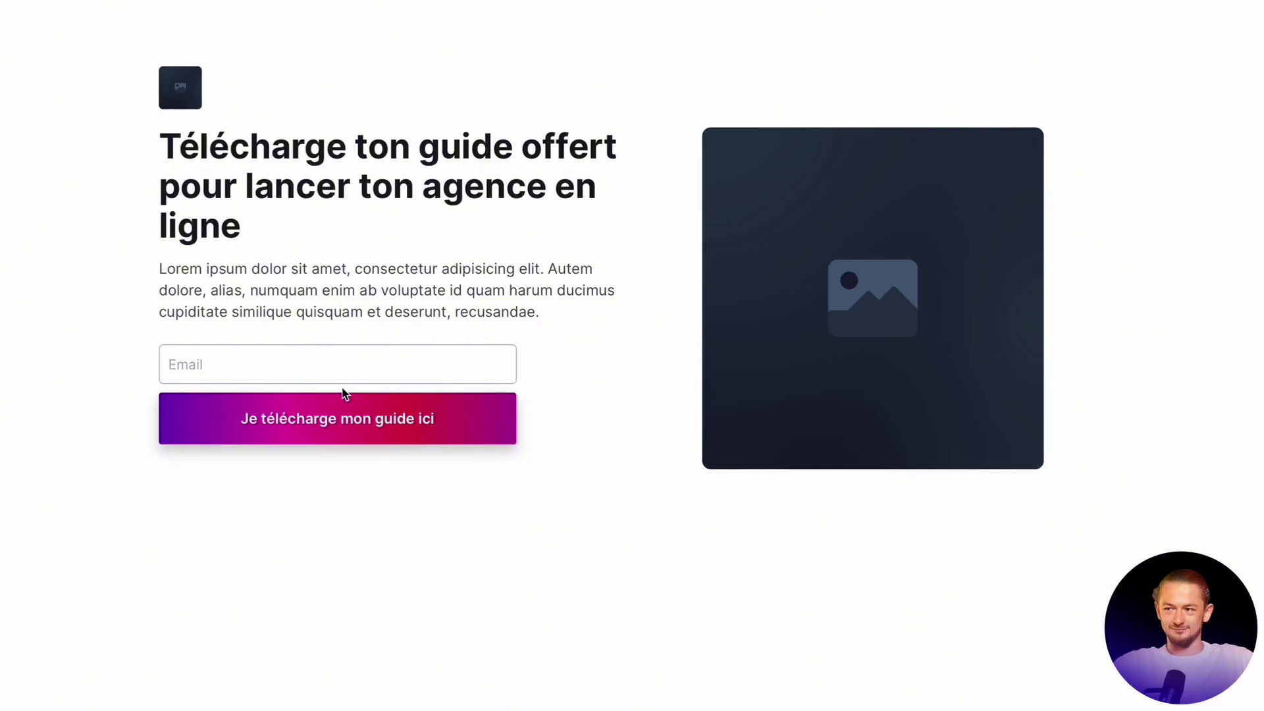